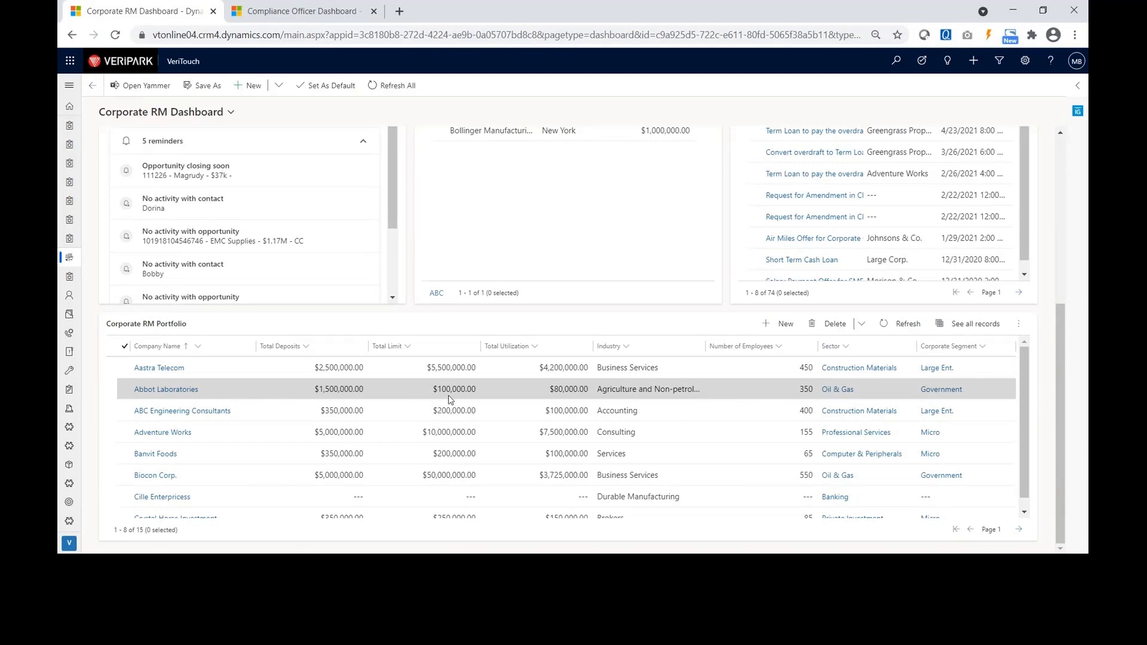
From the Site Map's New Records, start a blank New Corporate Enrollment form.
scroll(390, 257, "up", 5)
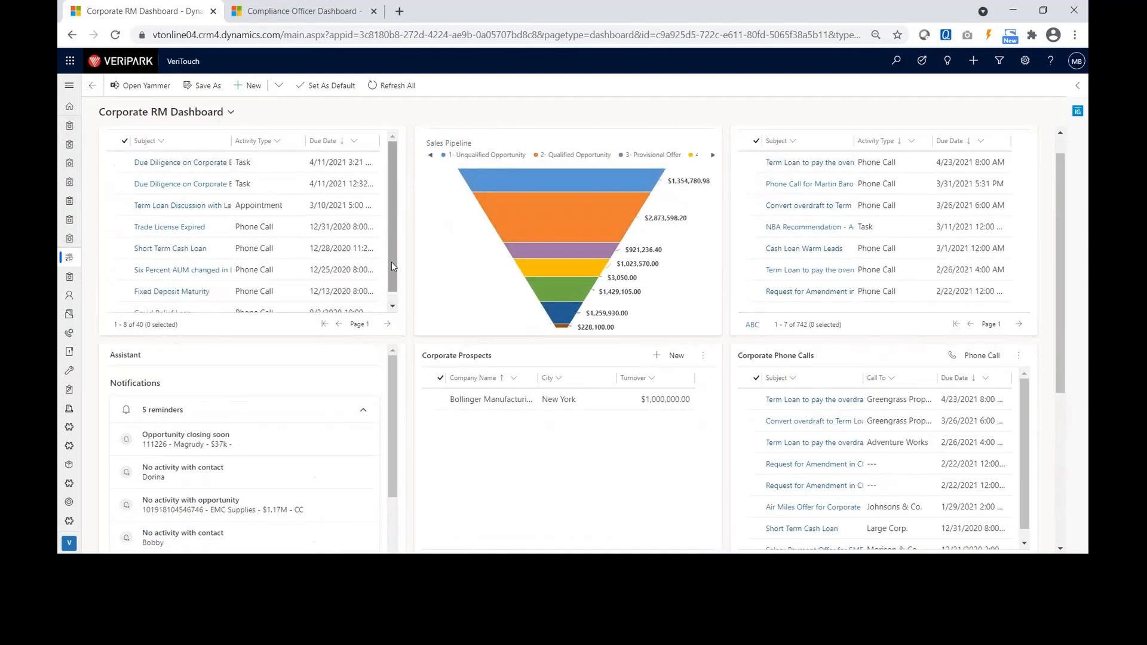
left_click(70, 87)
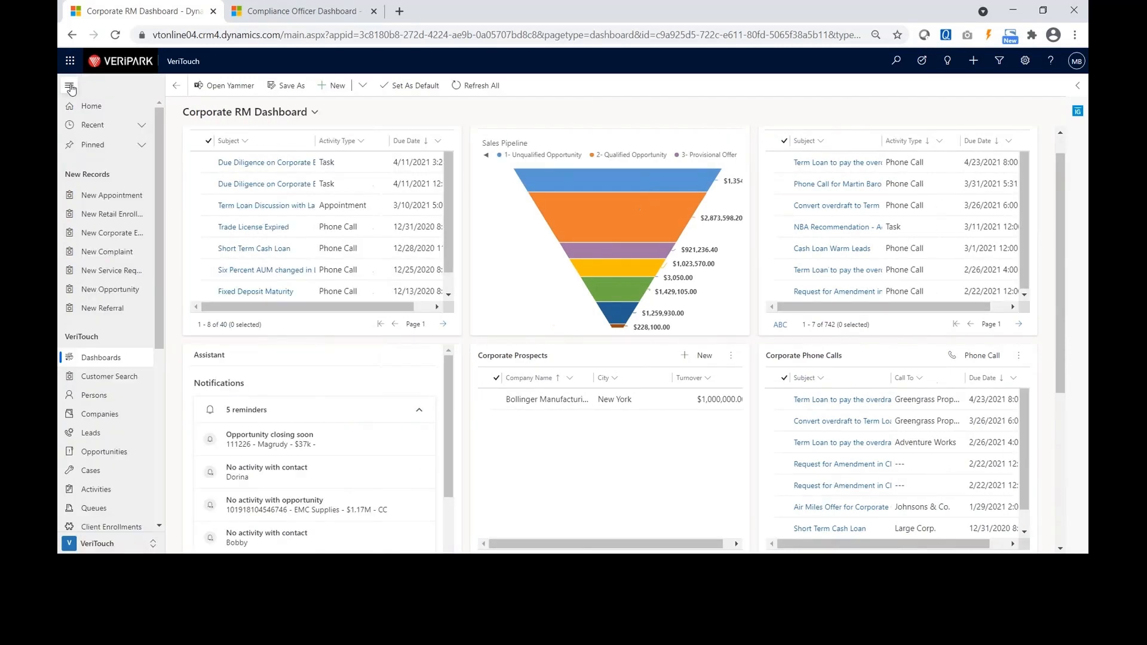
left_click(109, 234)
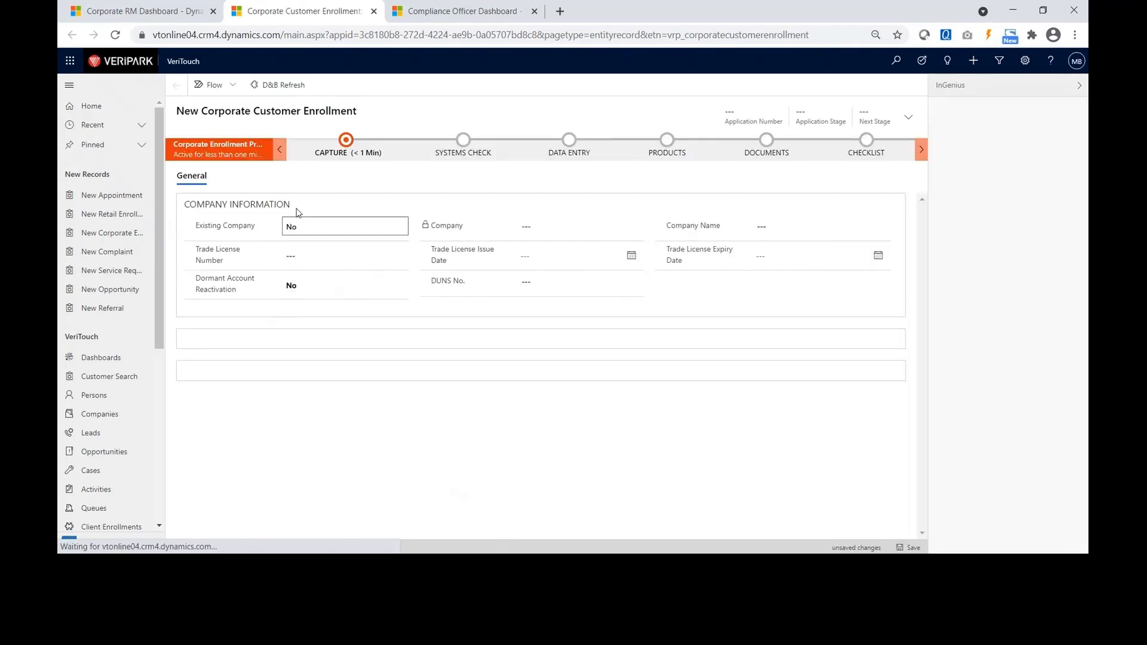
left_click(1079, 86)
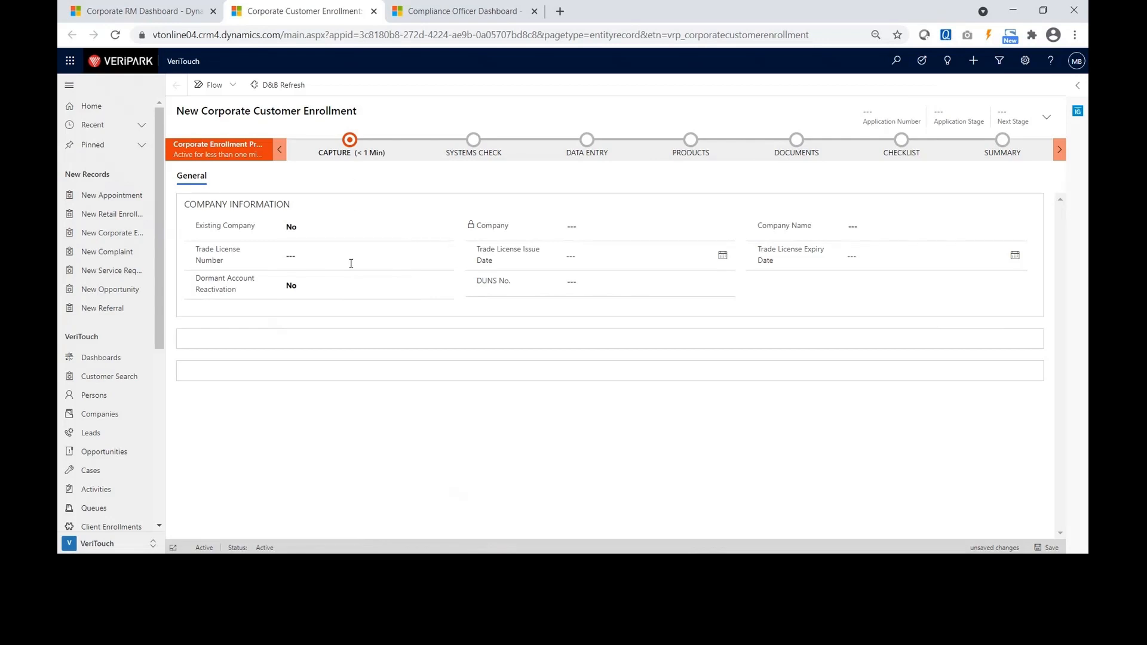
left_click(596, 282)
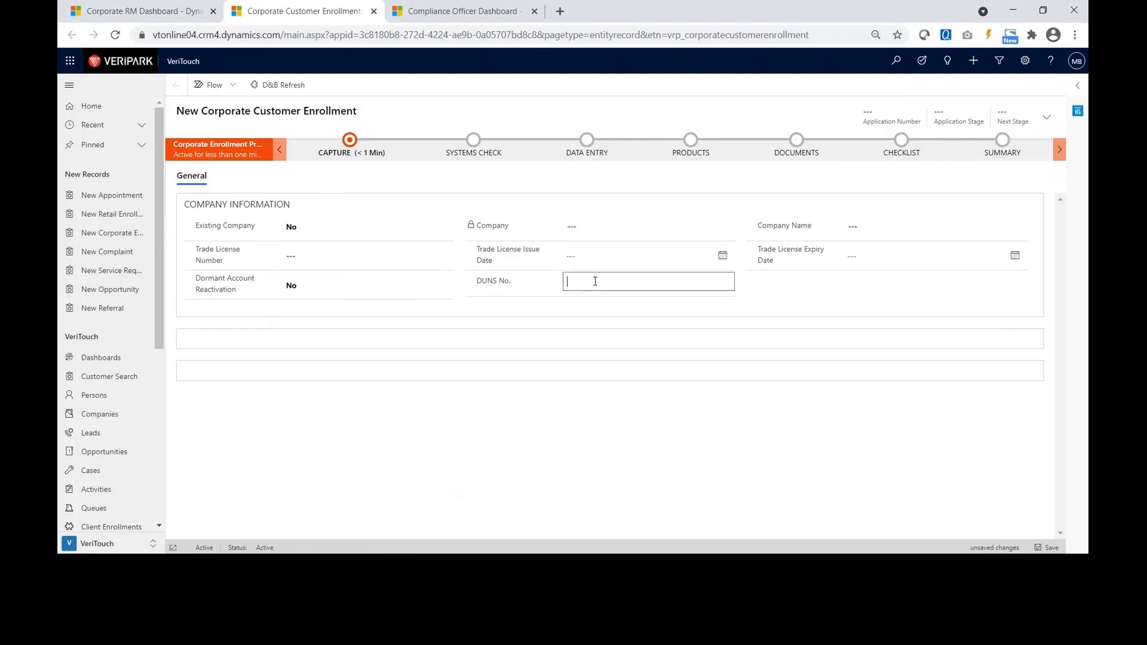
left_click(288, 84)
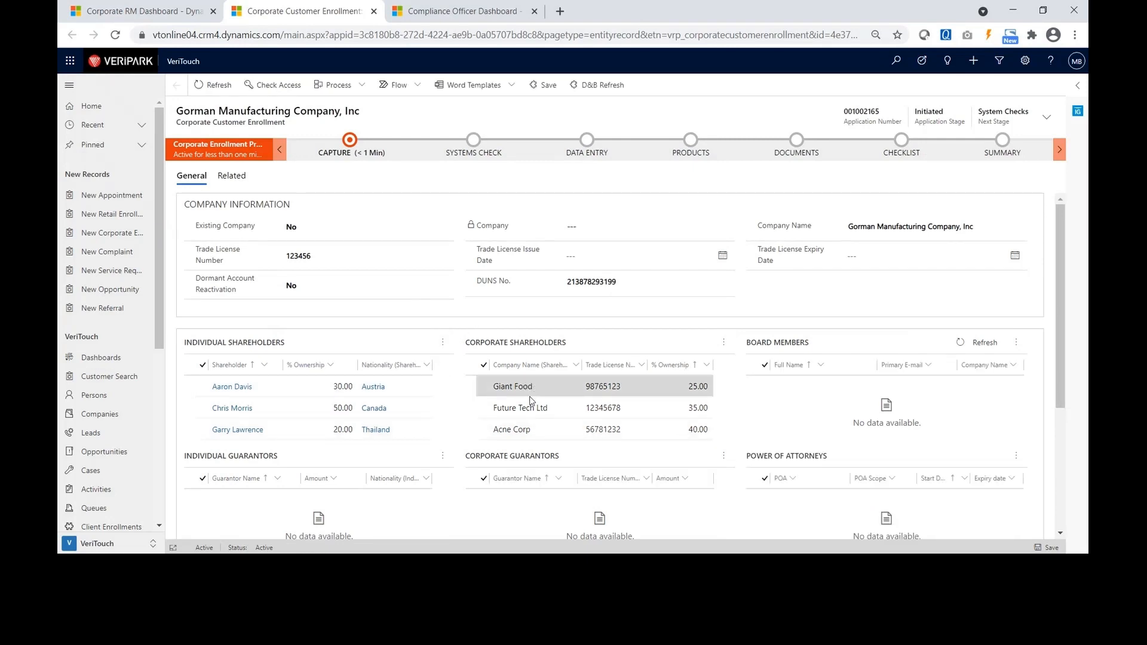
Set the Trade License issue date to 4/1/2021 and expiry to 4/30/2021, then request the next stage.
scroll(534, 398, "down", 1)
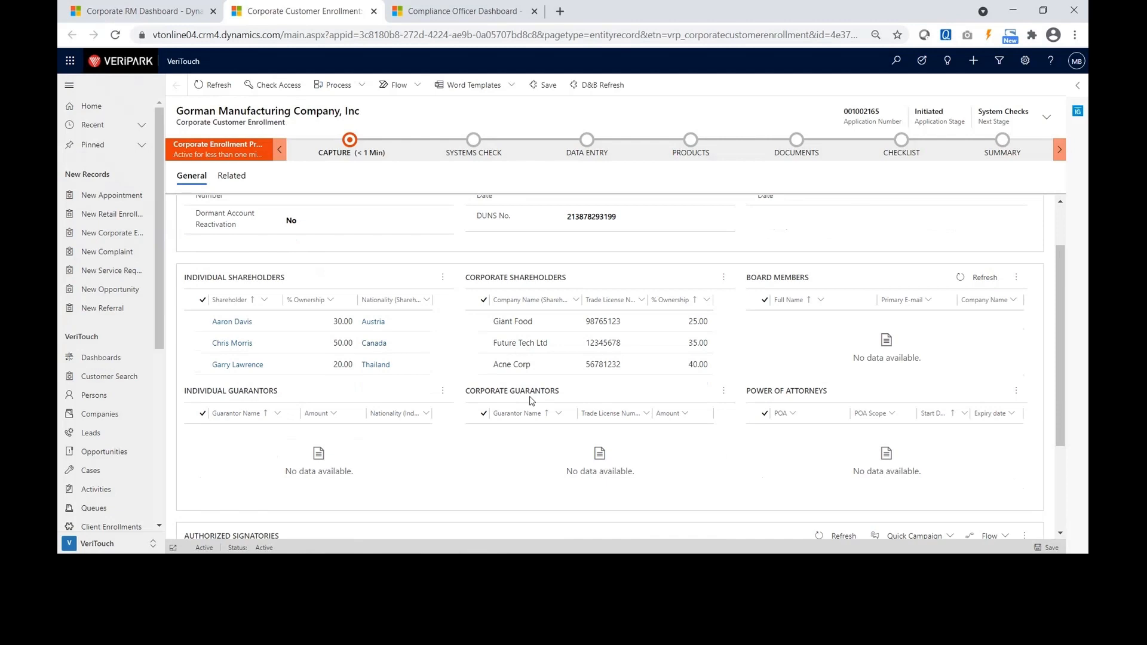
scroll(531, 400, "down", 2)
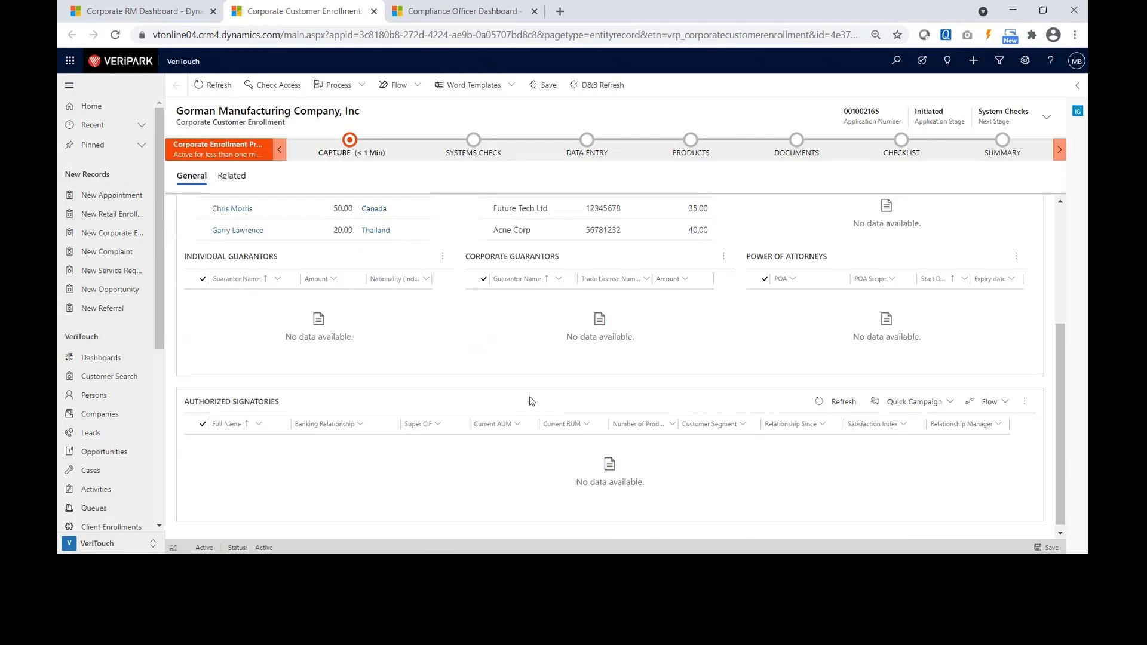
scroll(515, 403, "up", 3)
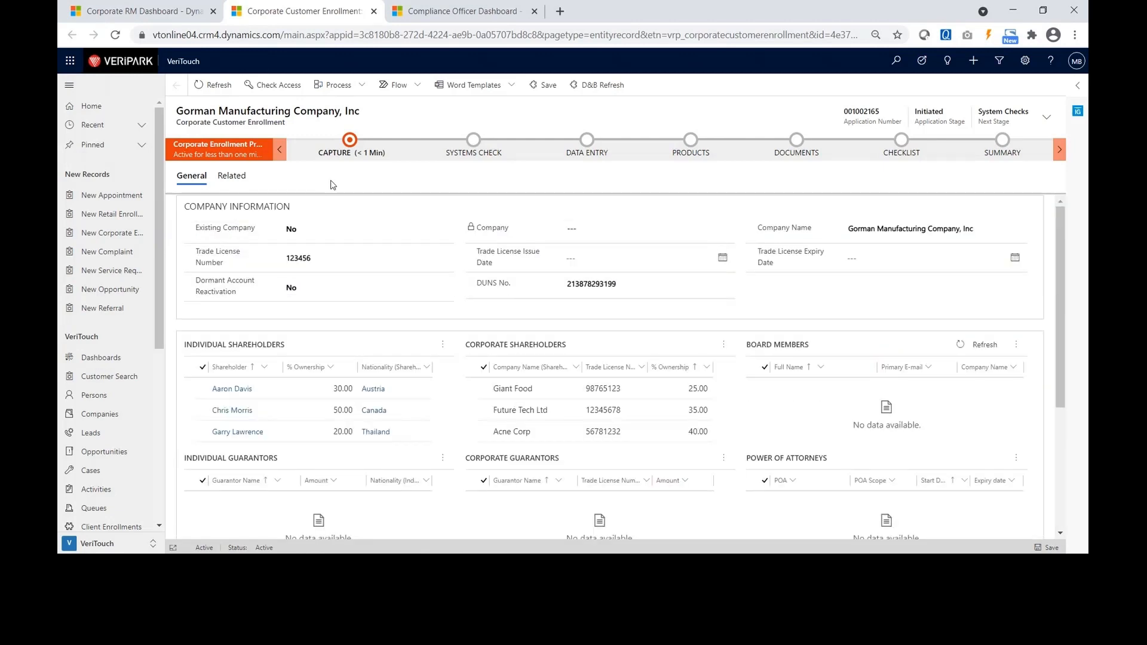
left_click(351, 144)
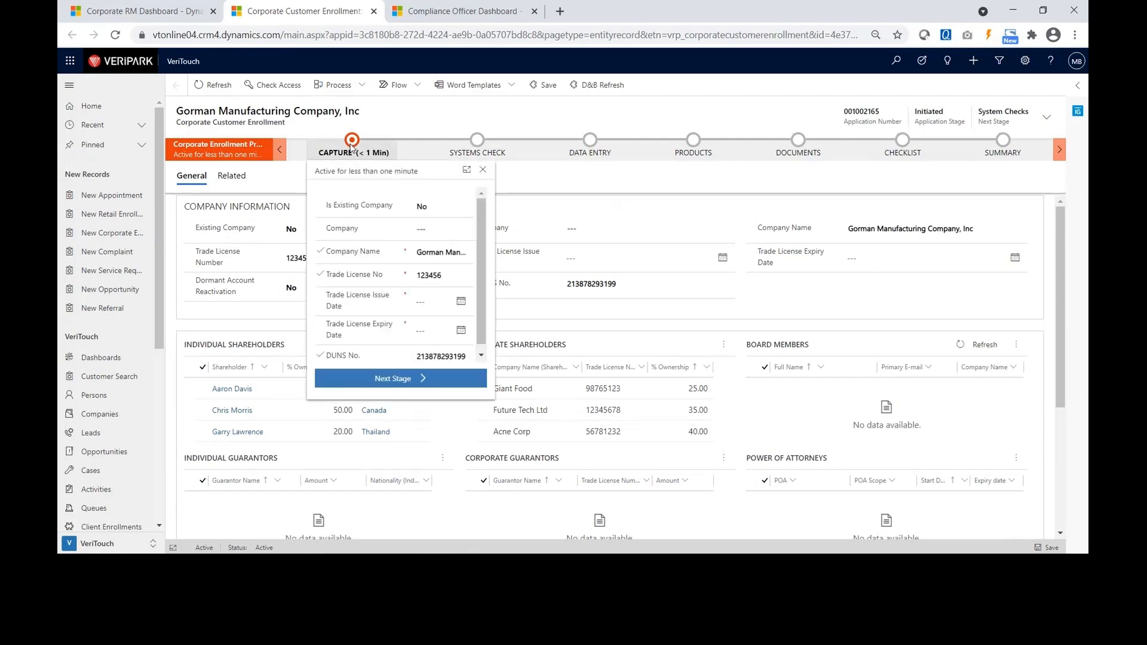
left_click(462, 302)
left_click(485, 364)
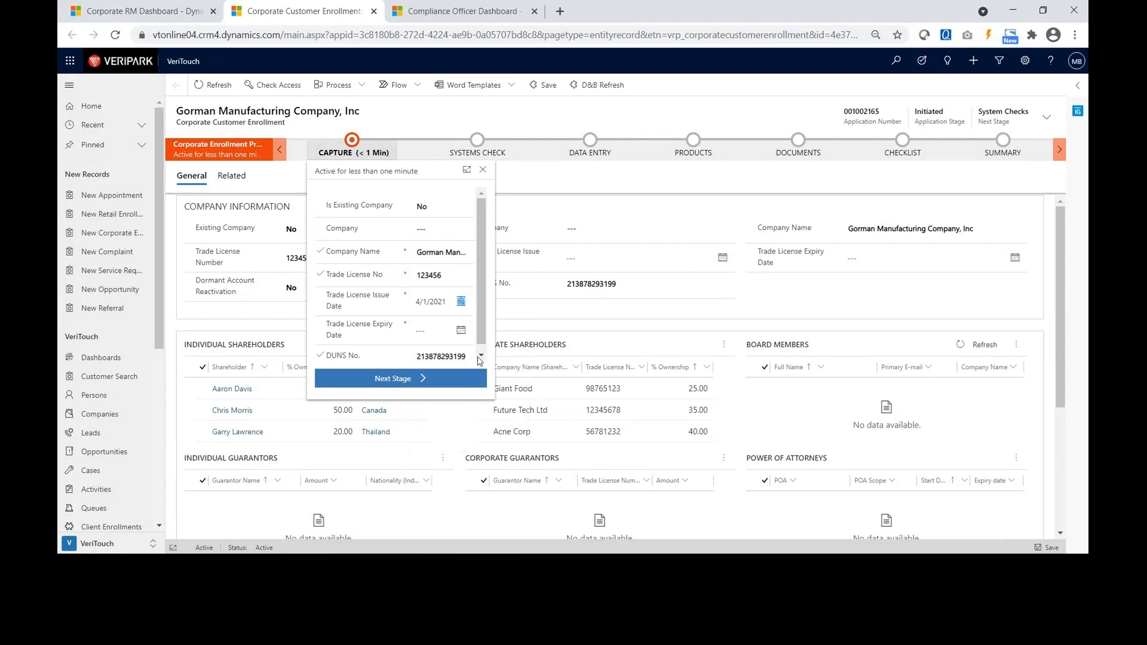
left_click(461, 332)
left_click(499, 458)
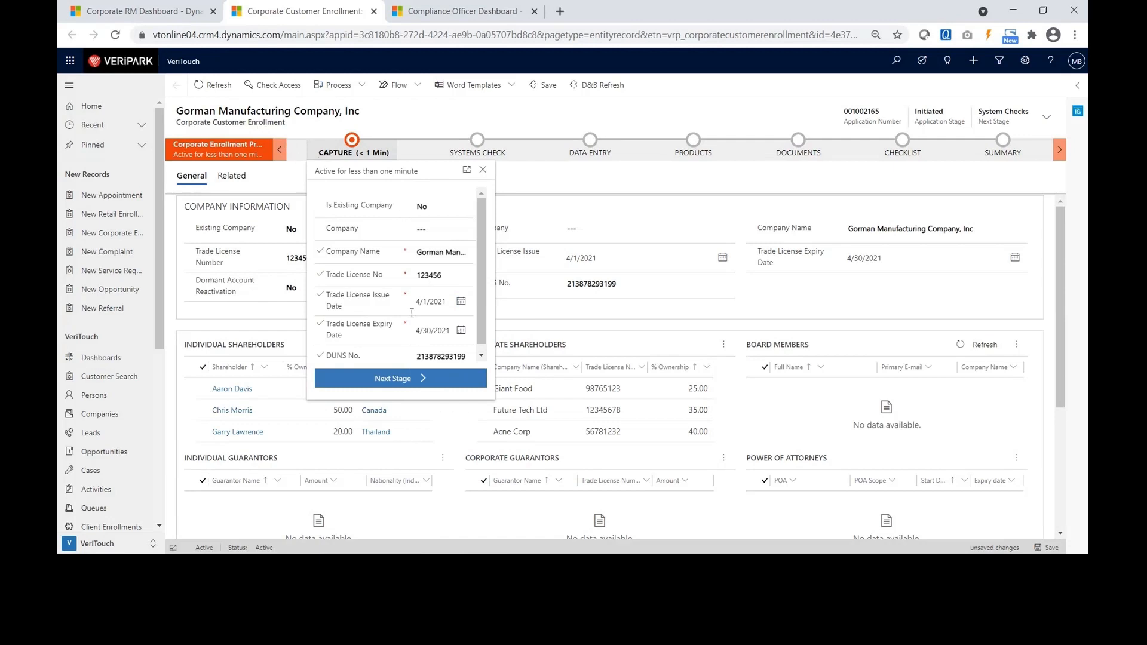
left_click(389, 378)
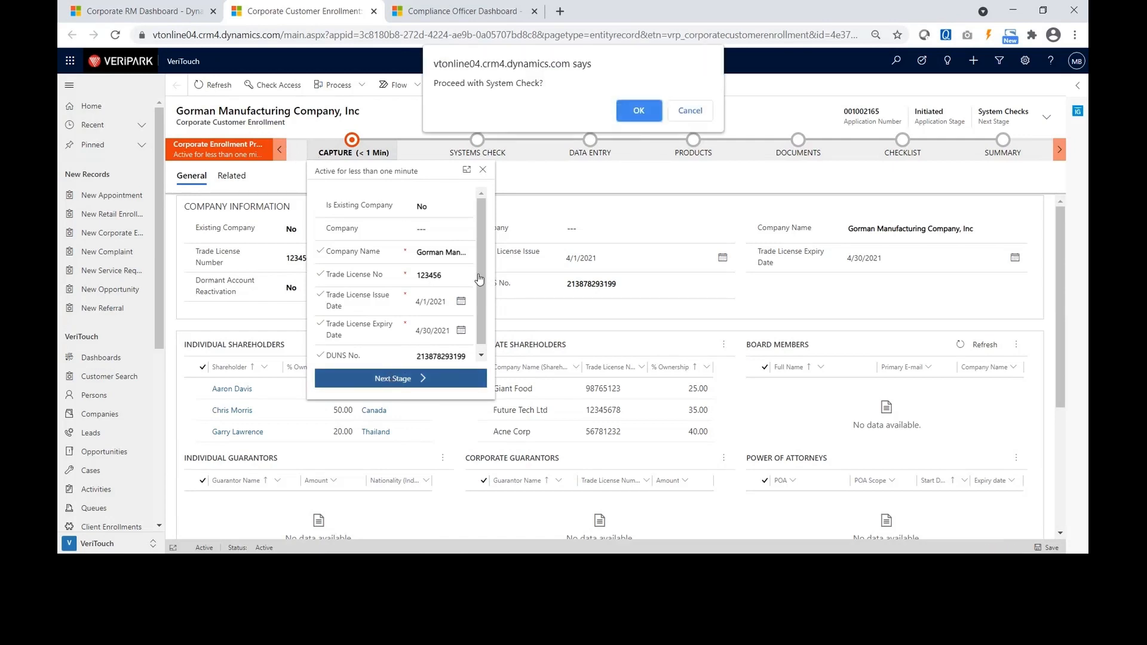
Confirm the system check, then send its results for approval and acknowledge the notice.
left_click(627, 111)
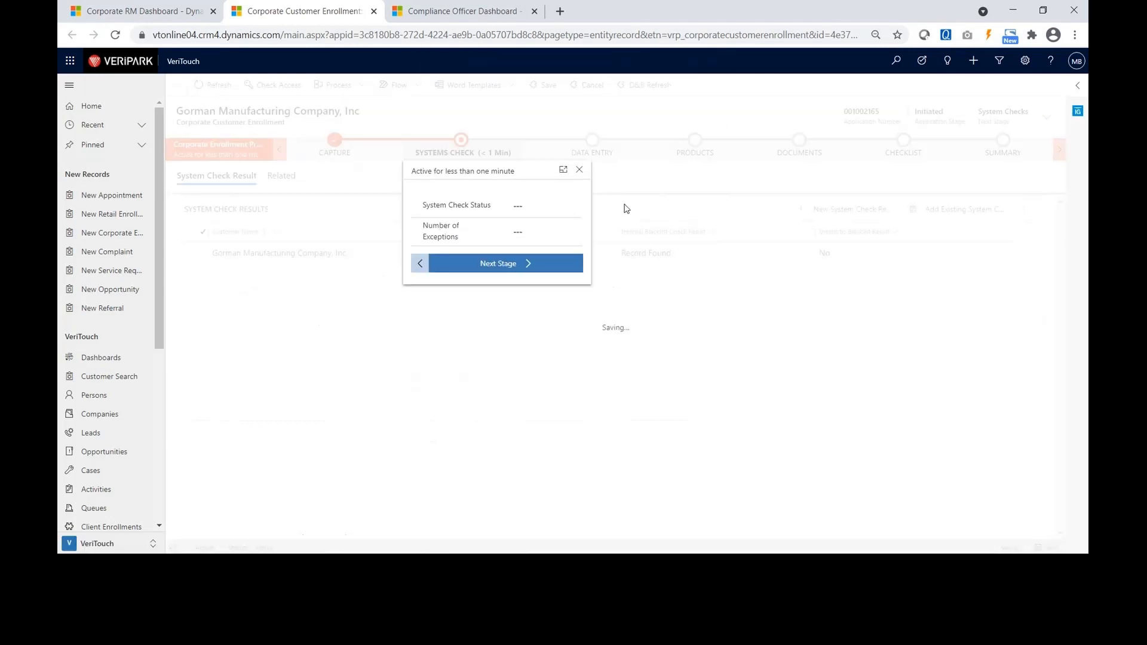
left_click(524, 448)
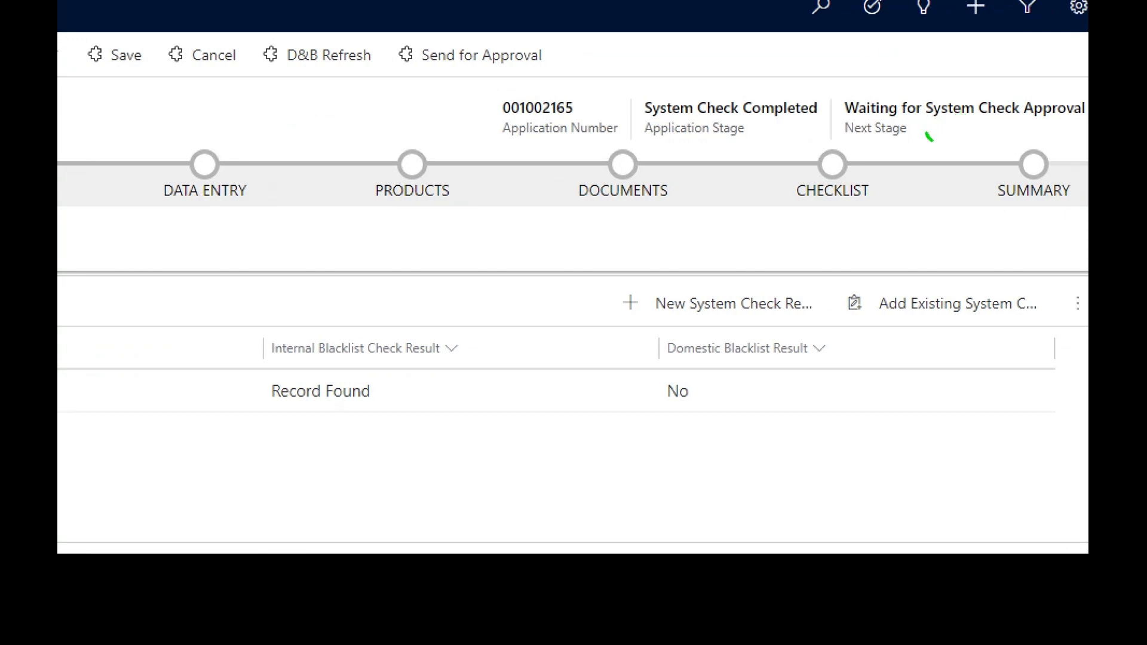
left_click_drag(930, 139, 986, 96)
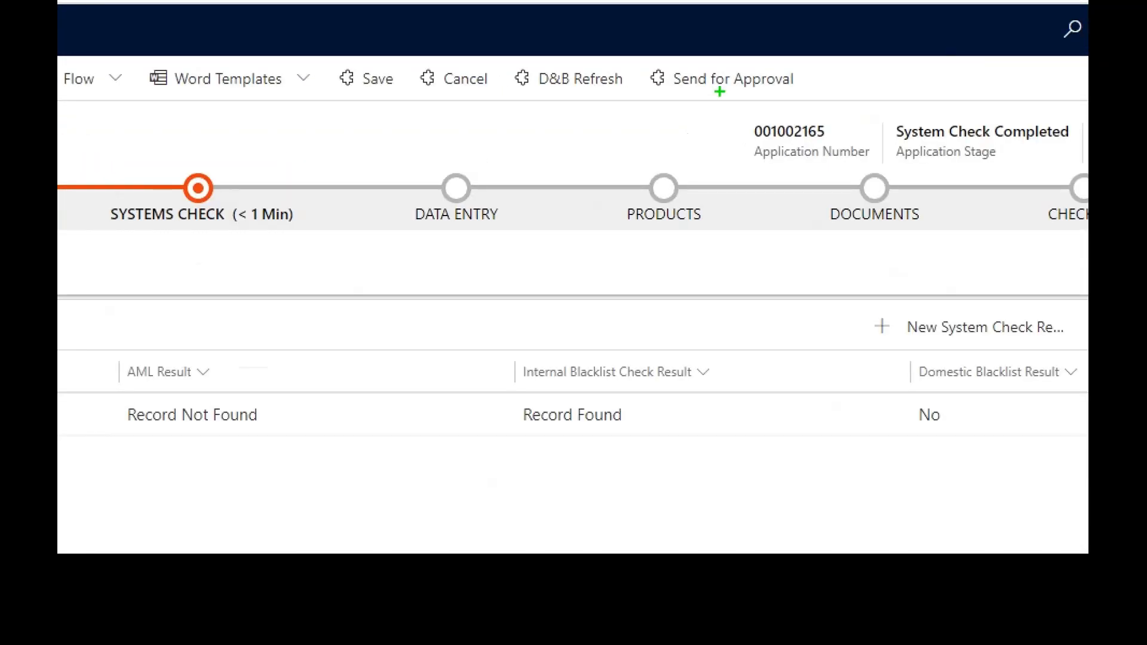
left_click_drag(713, 95, 790, 93)
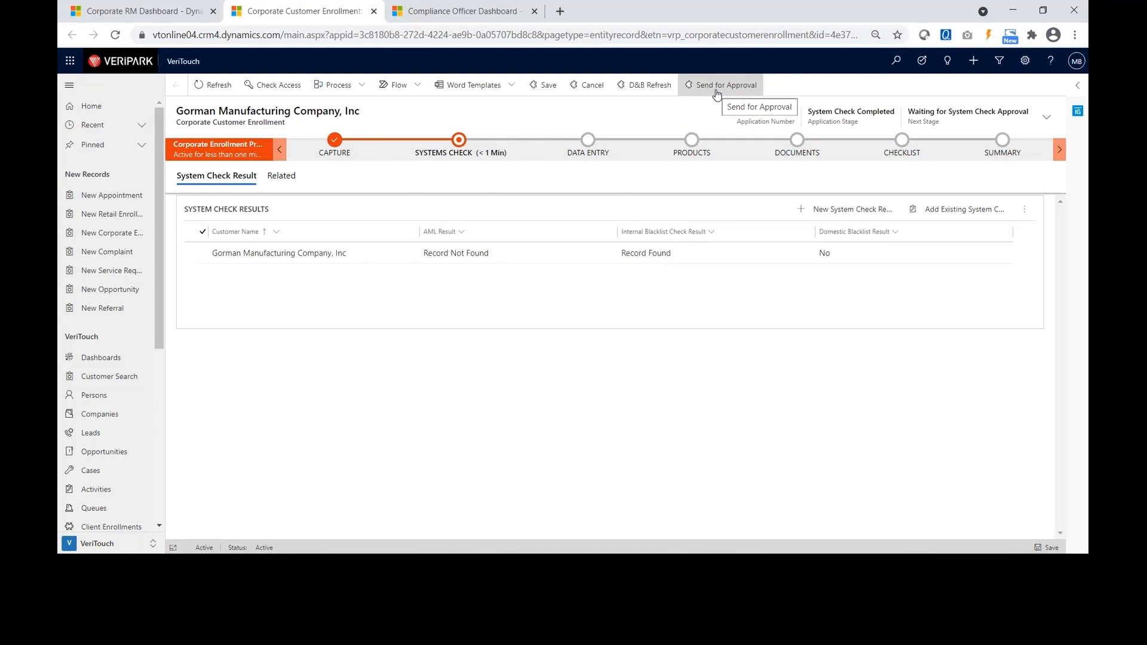
left_click(717, 94)
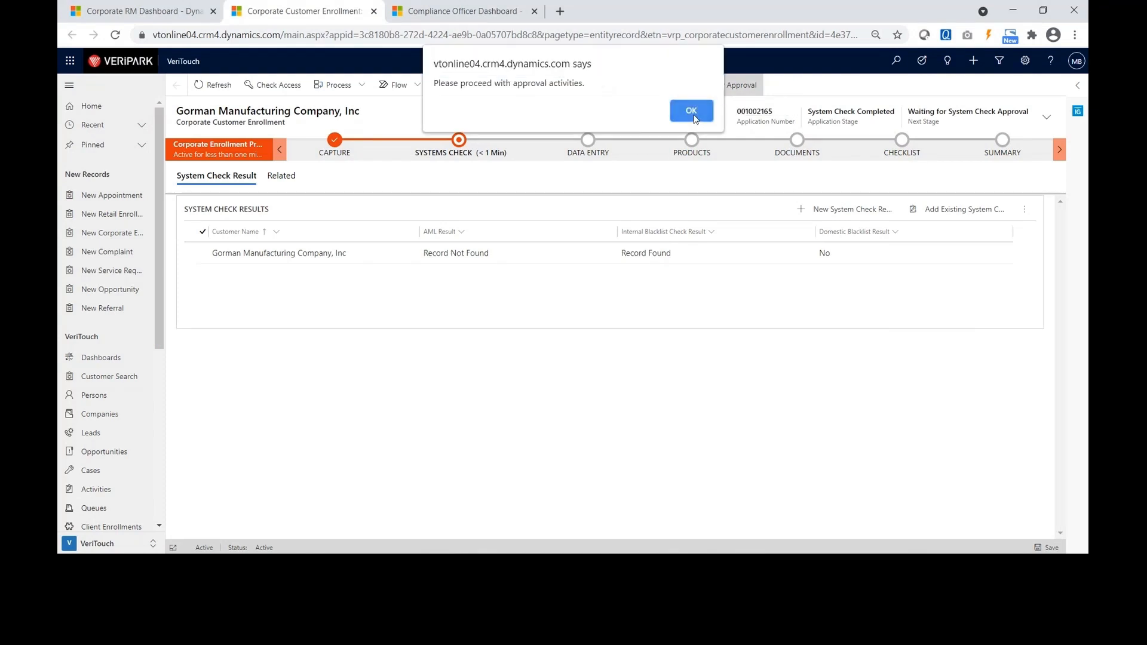
left_click(691, 112)
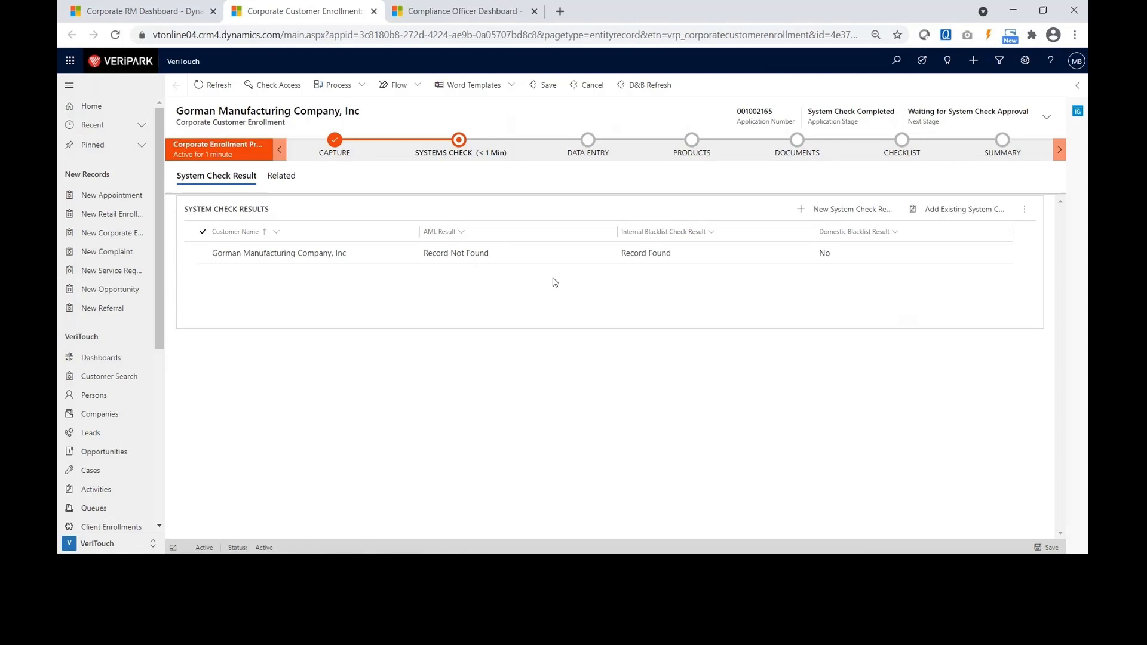
Refresh the Compliance Officer Dashboard and open the new Corporate Enrollment Application approval.
left_click(460, 11)
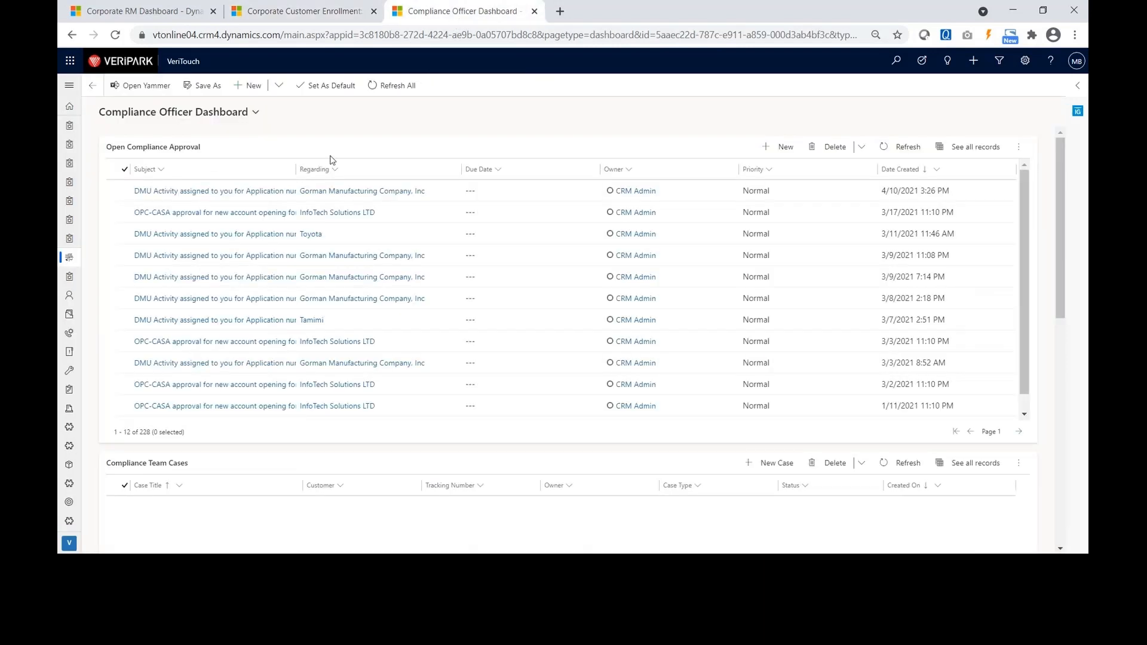
left_click(398, 95)
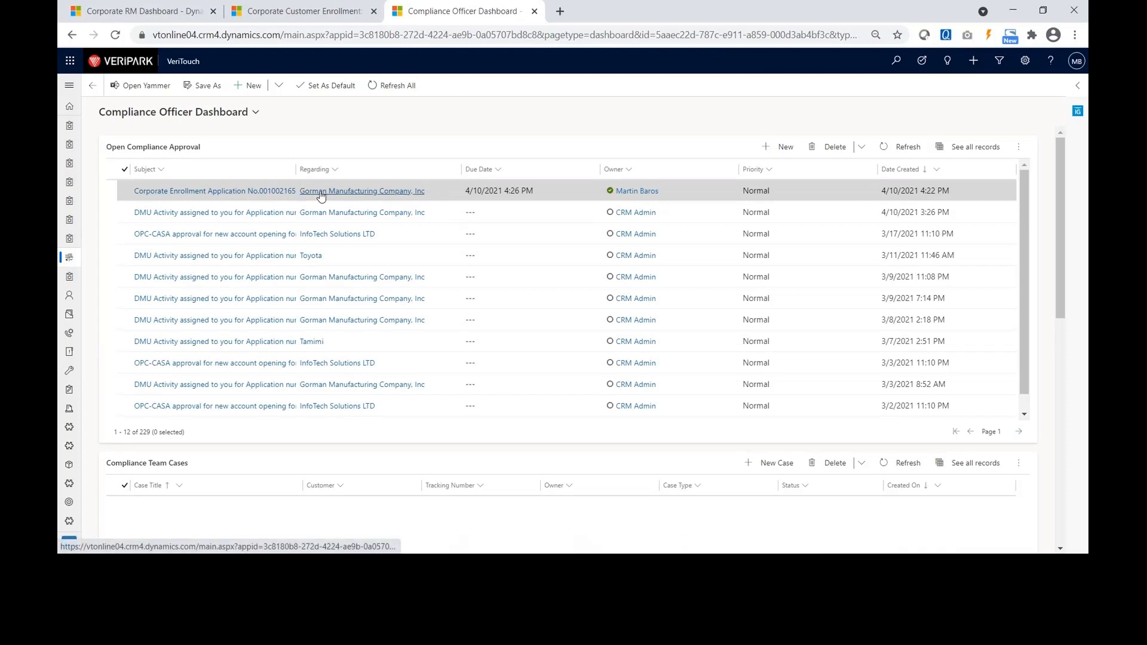
left_click(436, 193)
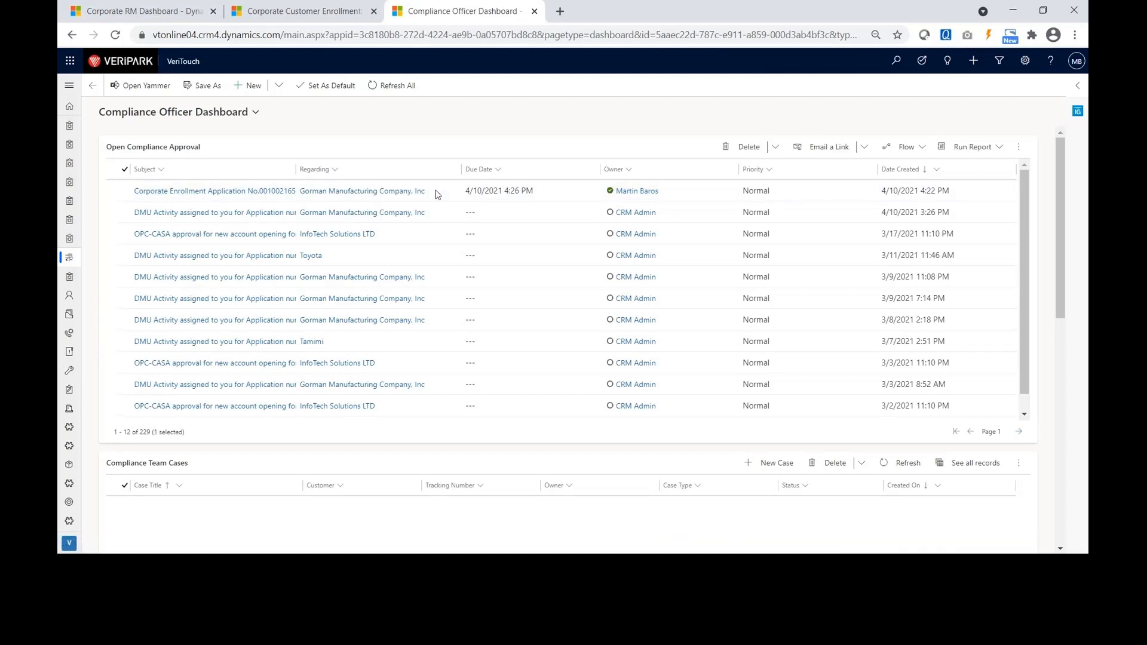
double_click(437, 193)
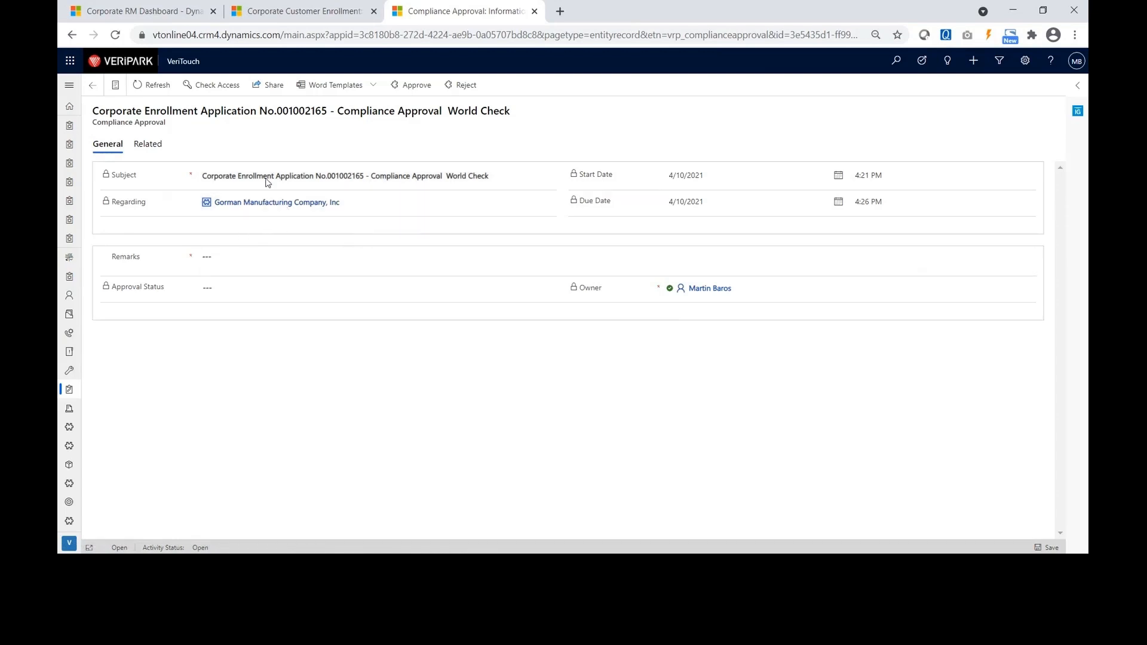
Approve the World Check compliance check with remark 'Ok to approve' and return to the enrollment.
left_click(240, 253)
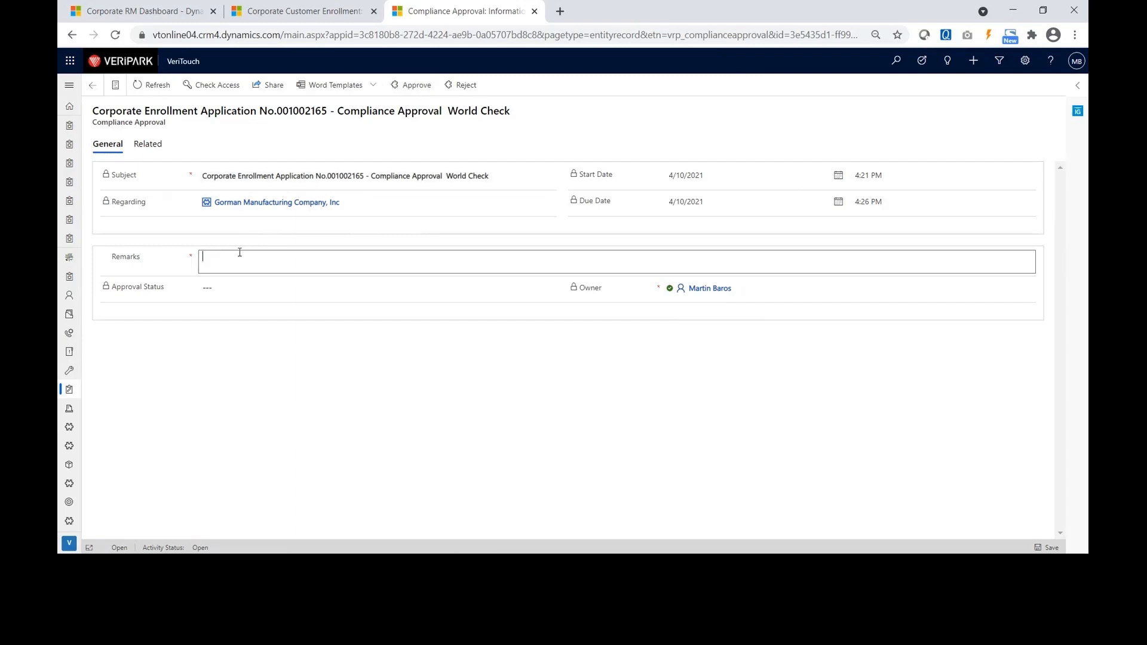
type("A")
key("BackSpace")
type("Ok to approve")
left_click(406, 84)
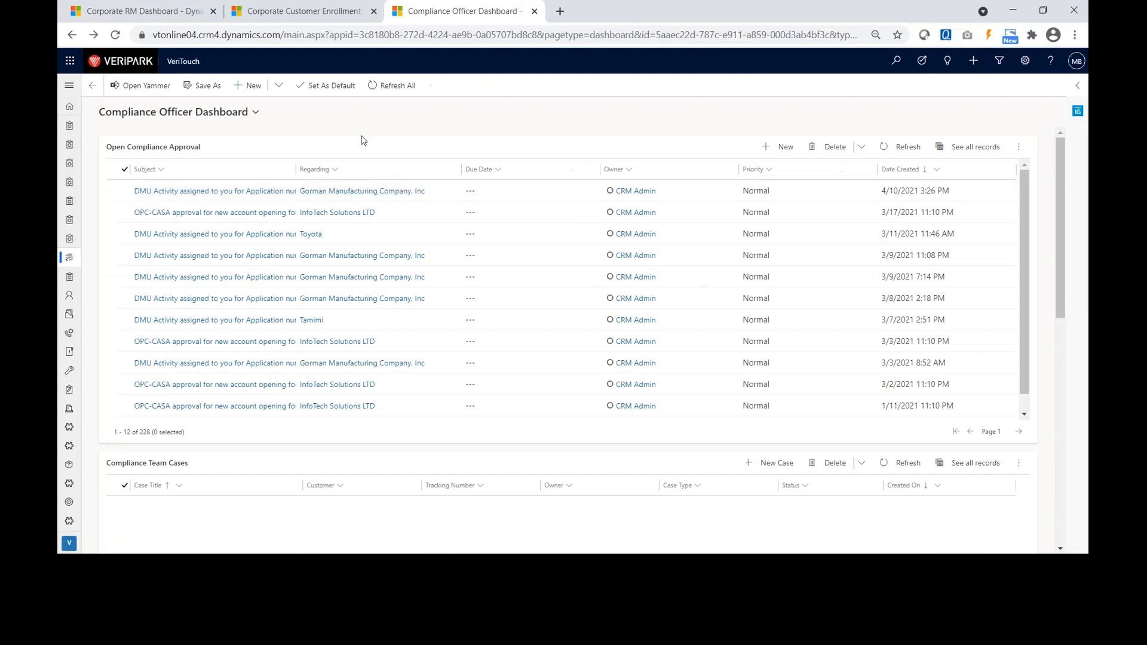
left_click(299, 14)
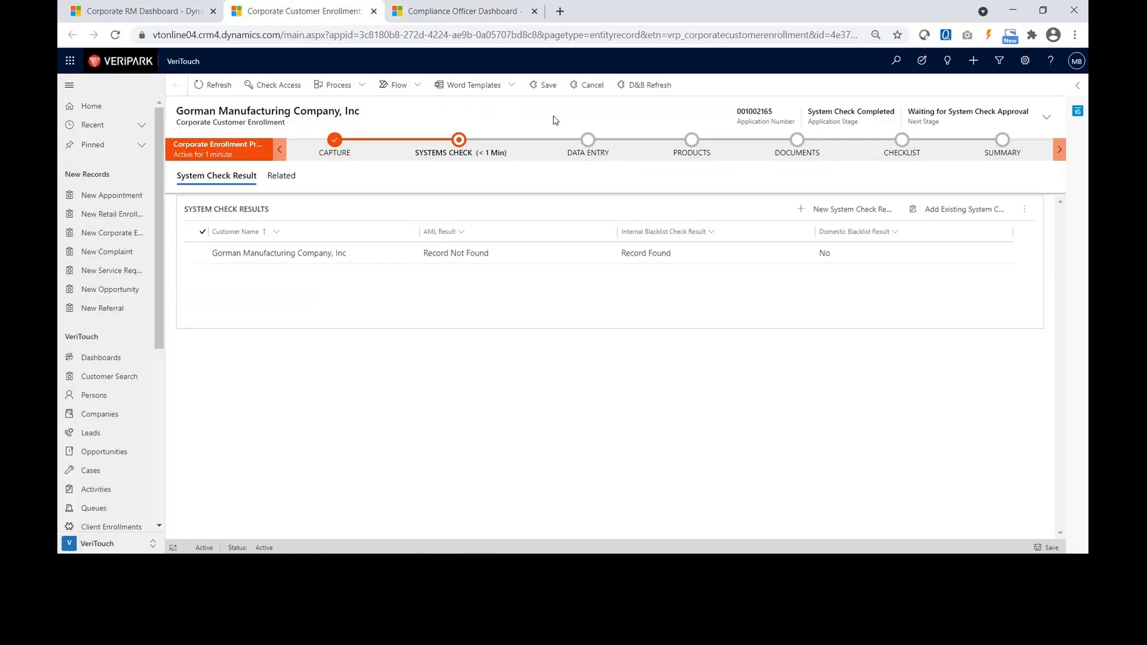
Refresh the enrollment and advance it from the Systems Check stage to Data Entry.
left_click(213, 85)
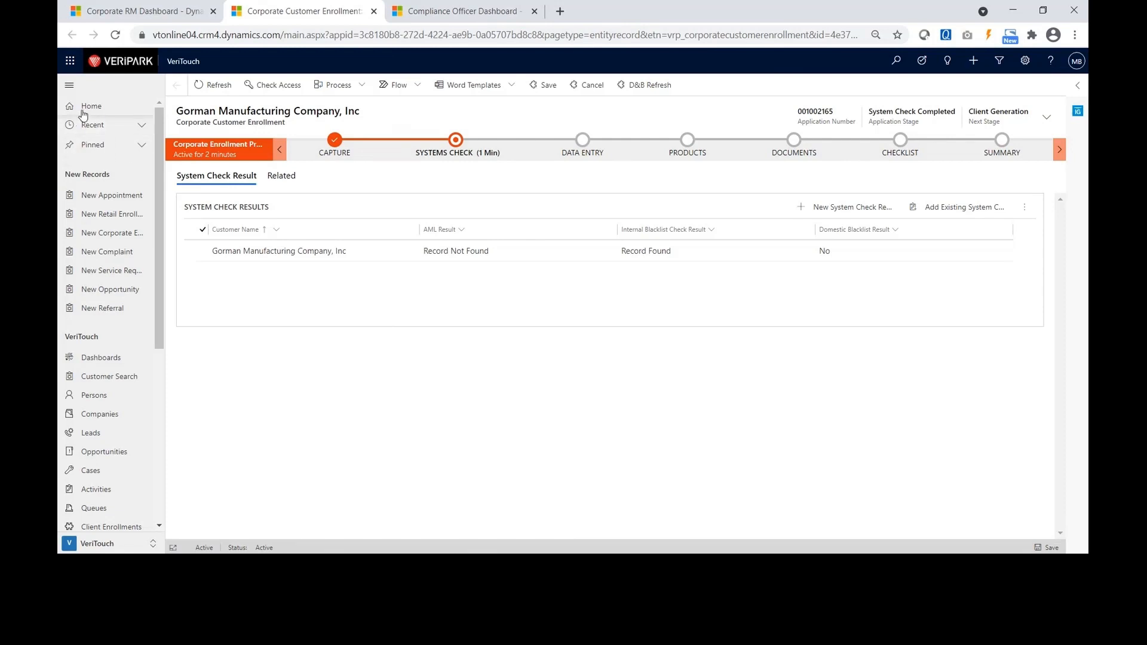
left_click(69, 86)
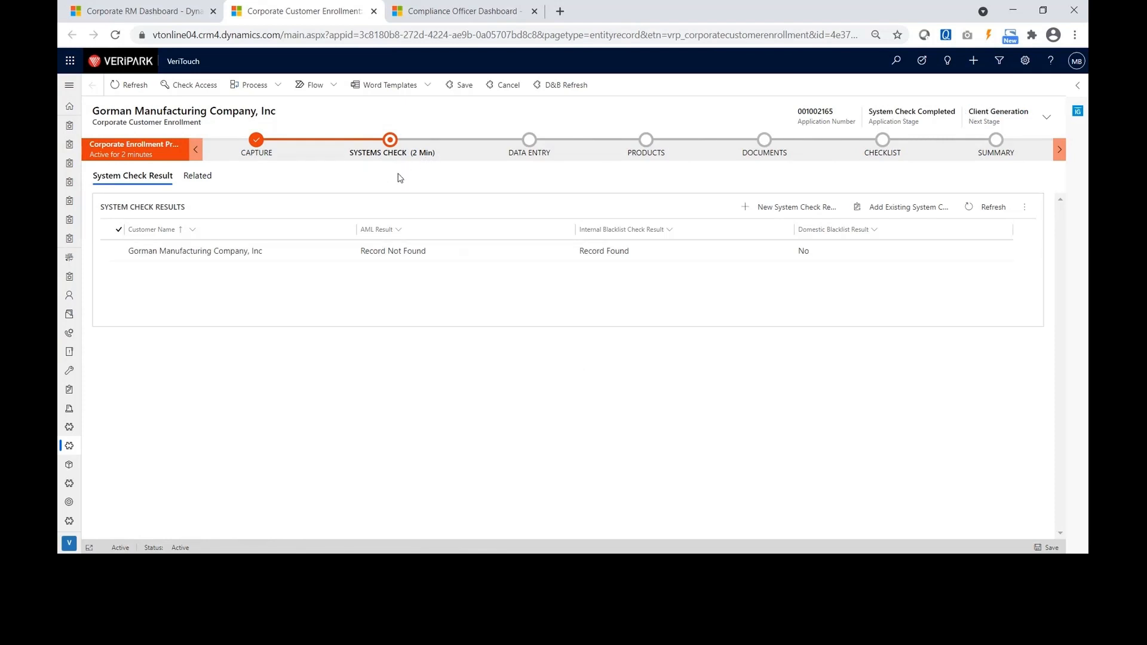
left_click(390, 147)
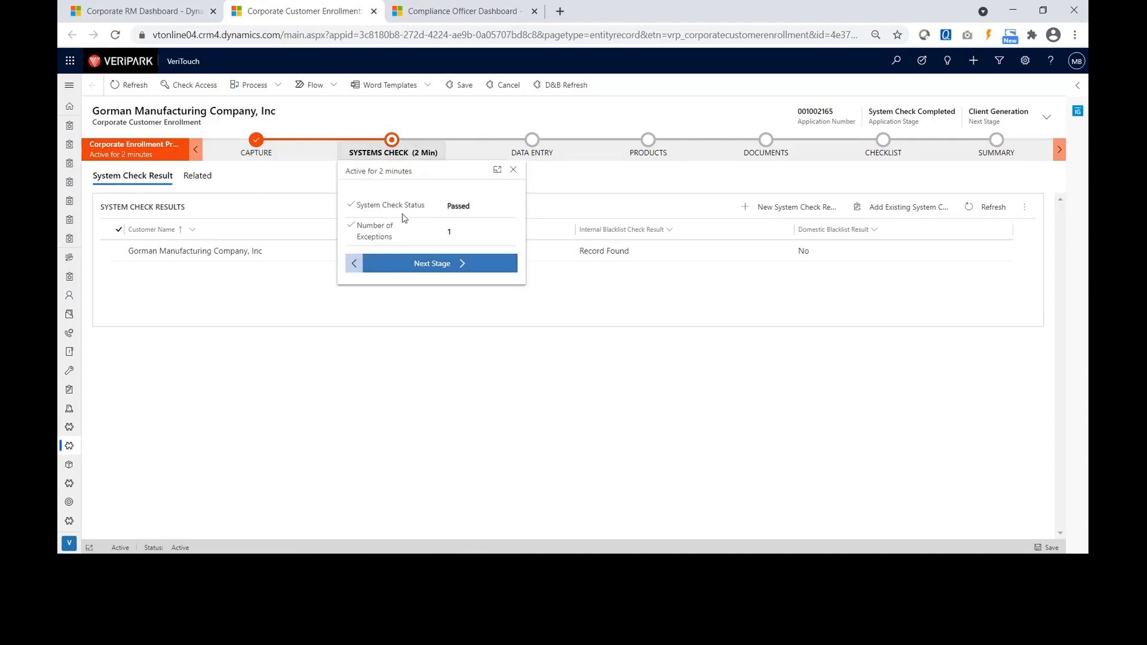
left_click(422, 265)
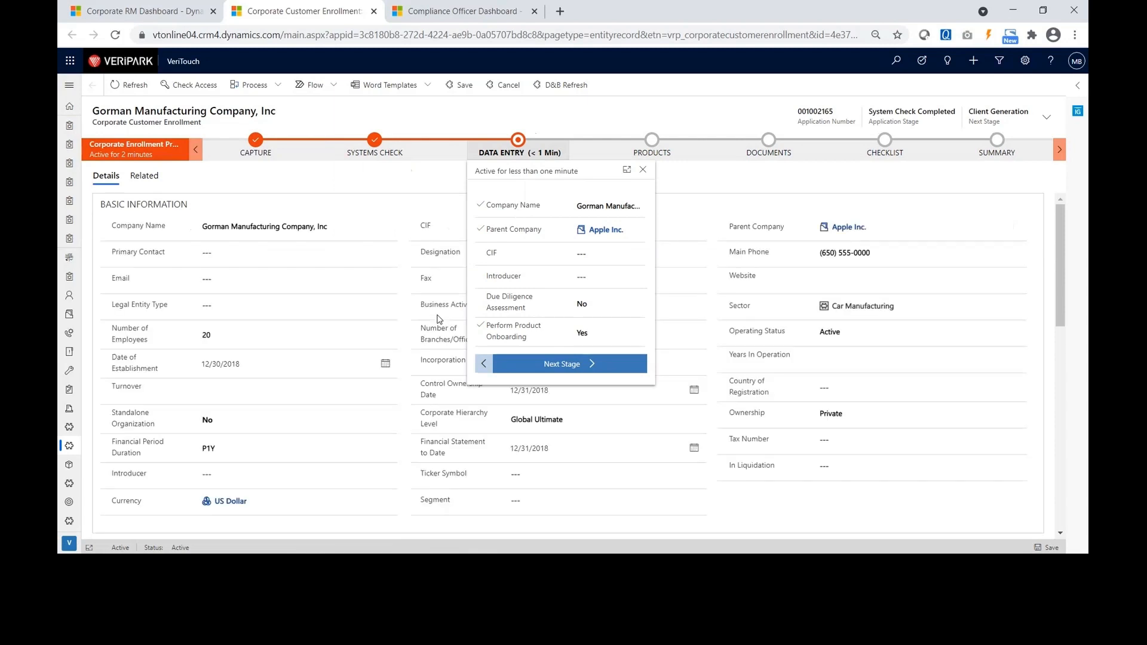
Review the Data Entry form's currency, address, shareholders and the empty KYCs list.
left_click(401, 186)
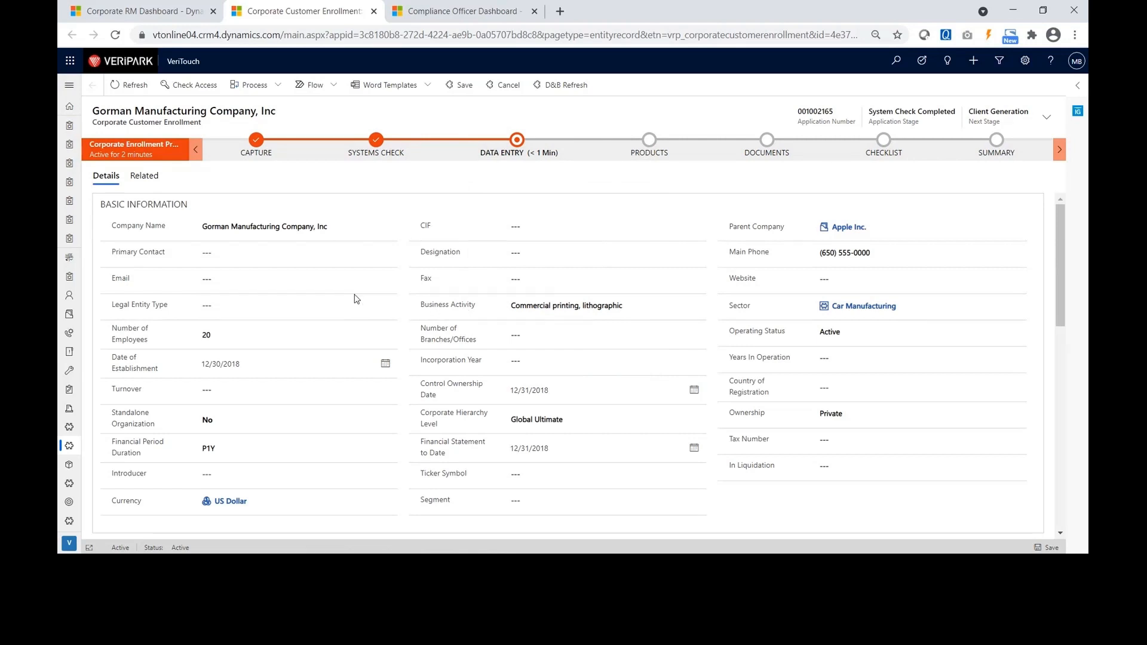
scroll(356, 299, "down", 3)
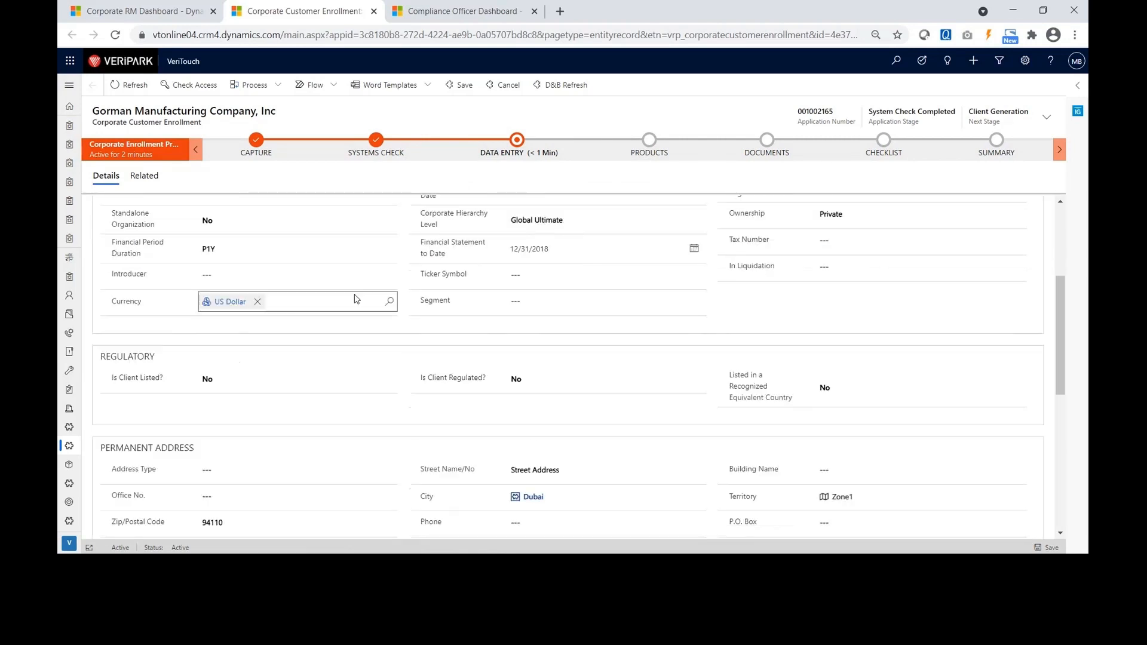
scroll(357, 299, "down", 1)
scroll(355, 298, "down", 1)
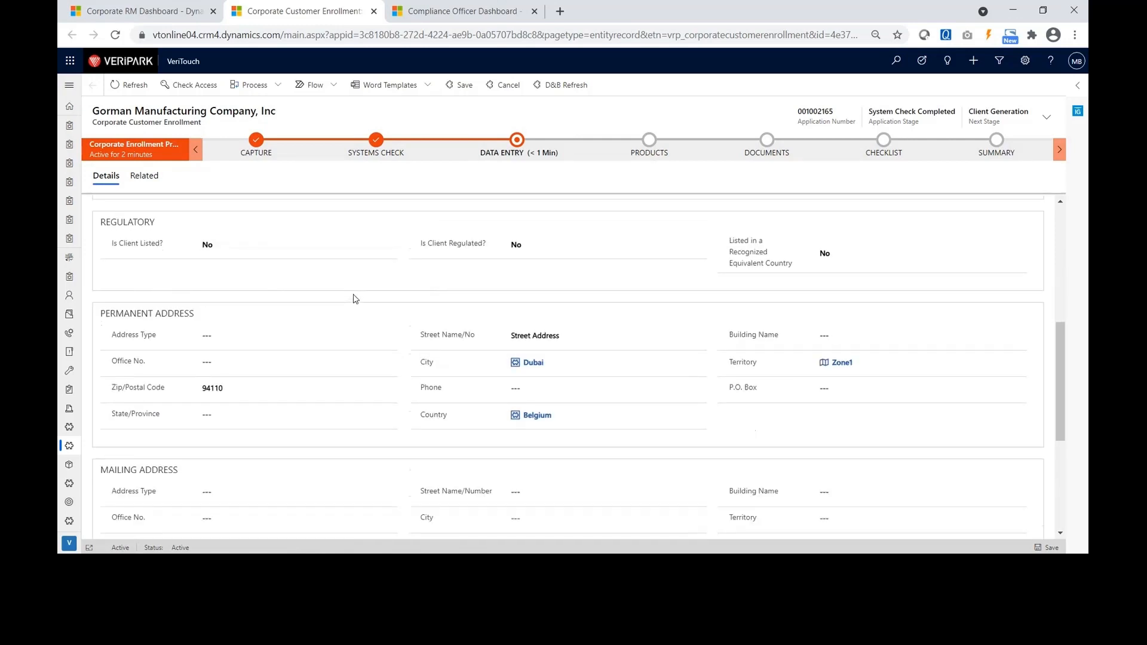
scroll(356, 299, "down", 2)
scroll(356, 299, "down", 4)
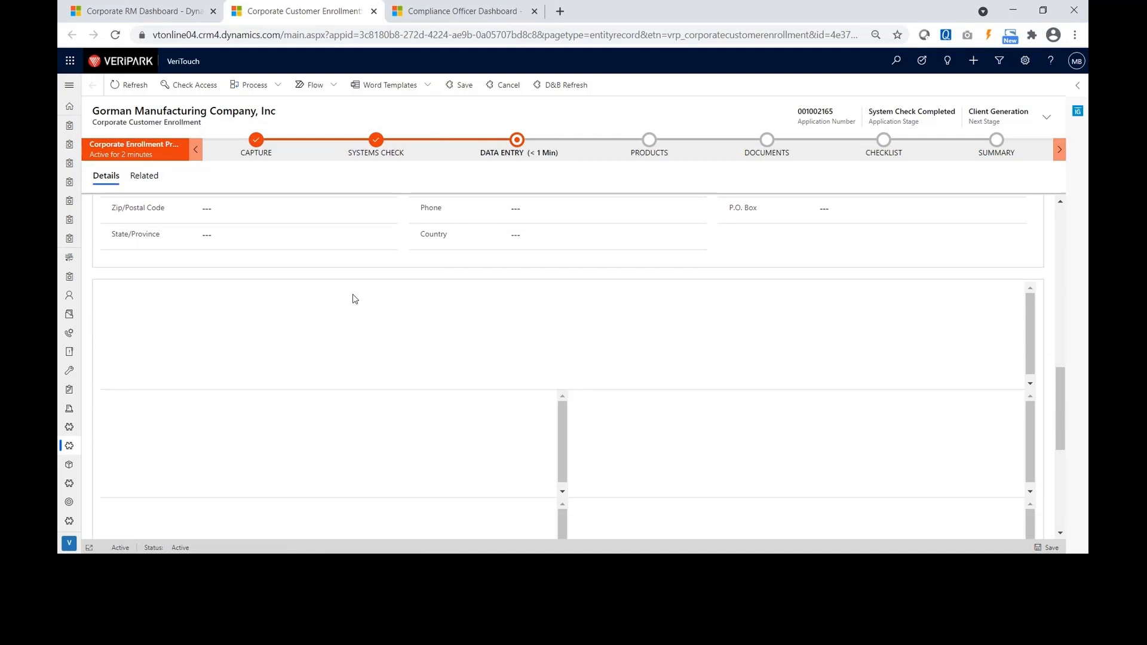
scroll(346, 326, "down", 1)
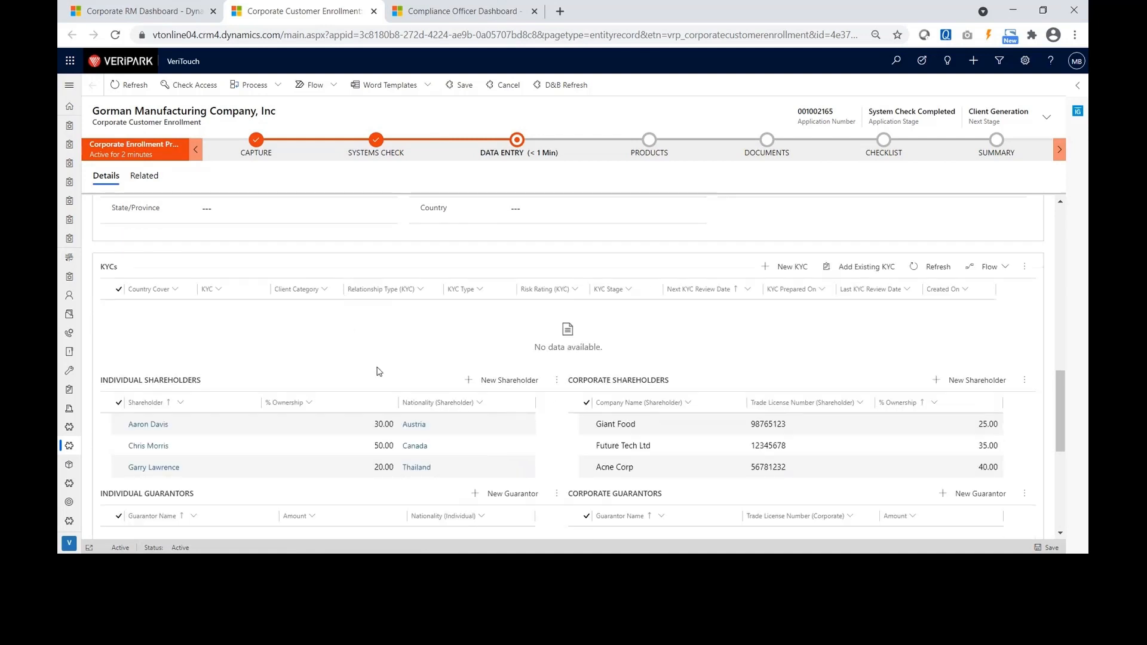
scroll(378, 371, "down", 1)
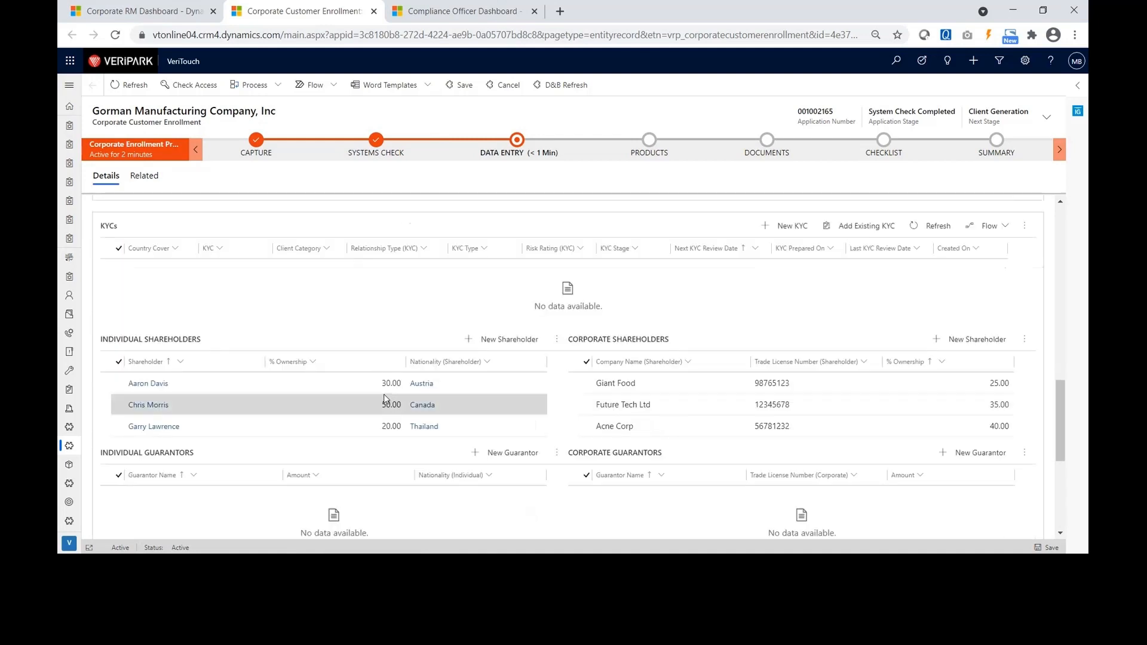
scroll(384, 399, "down", 3)
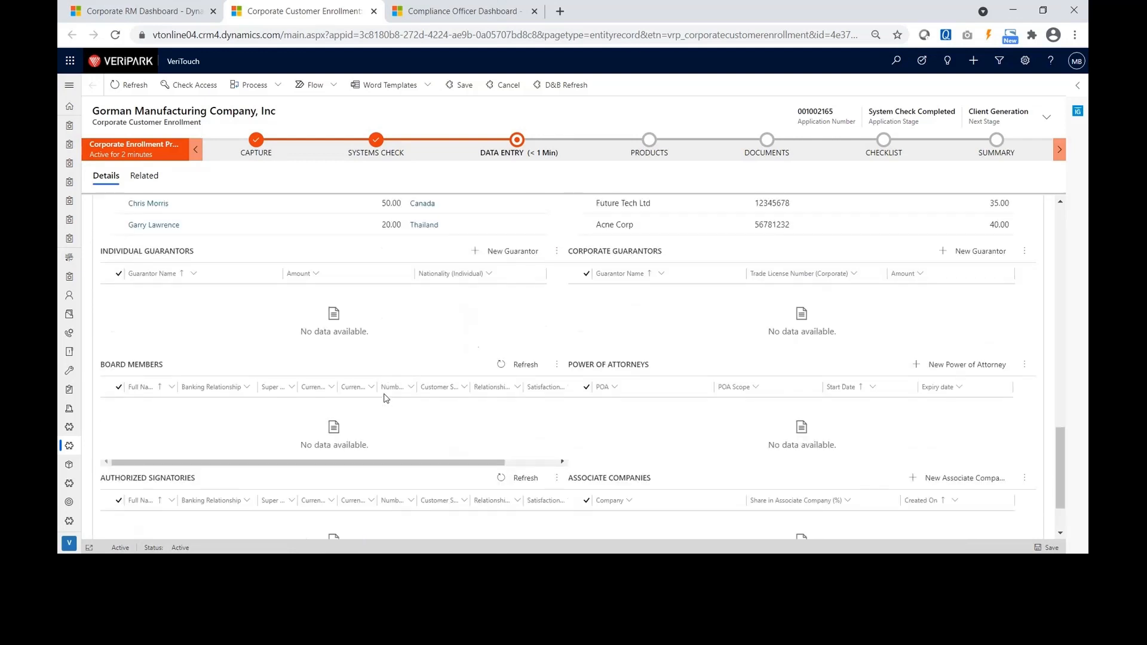
scroll(384, 399, "up", 1)
scroll(385, 399, "up", 2)
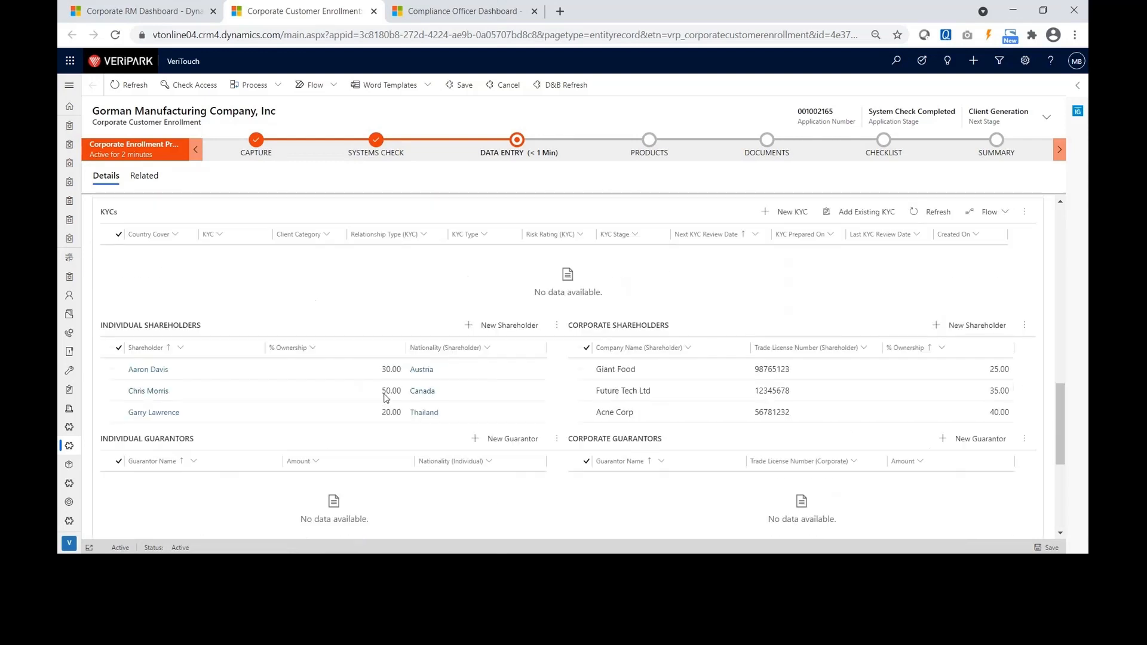
scroll(386, 399, "up", 2)
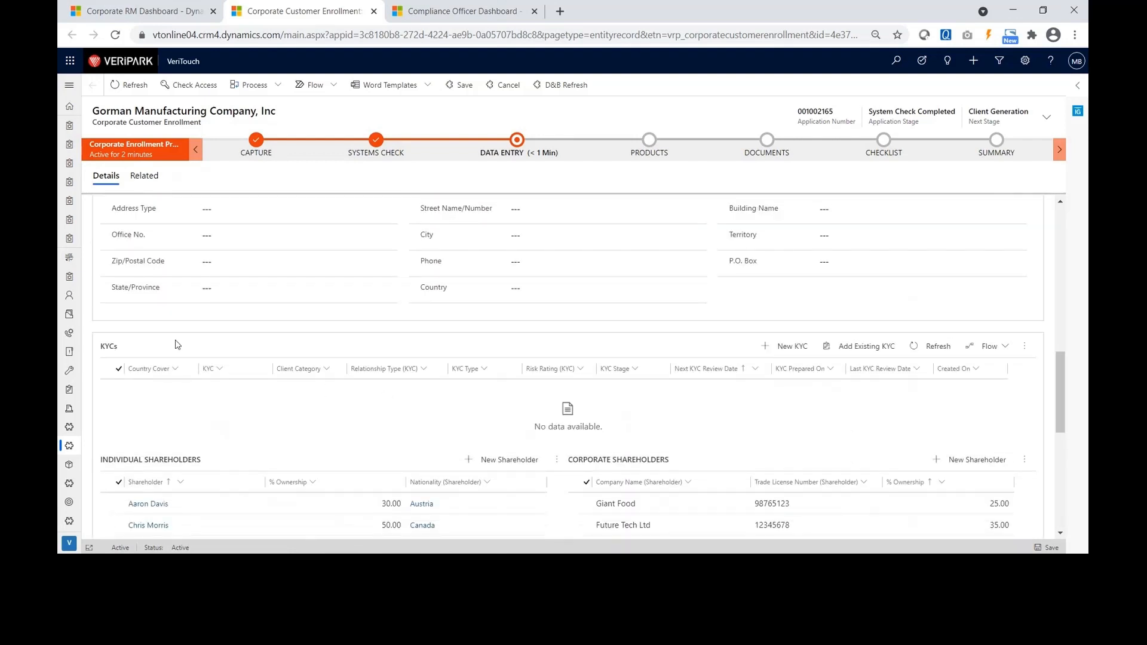
Save a new KYC with type Full master KYC, country United States and entity status Head office.
left_click(790, 353)
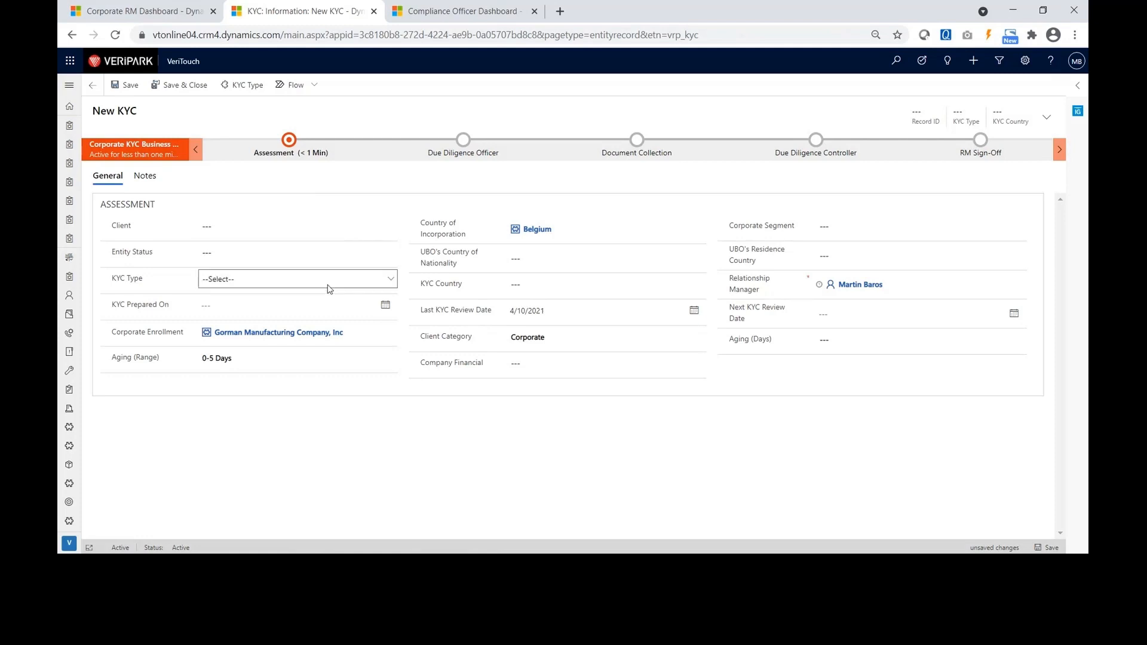
left_click(293, 278)
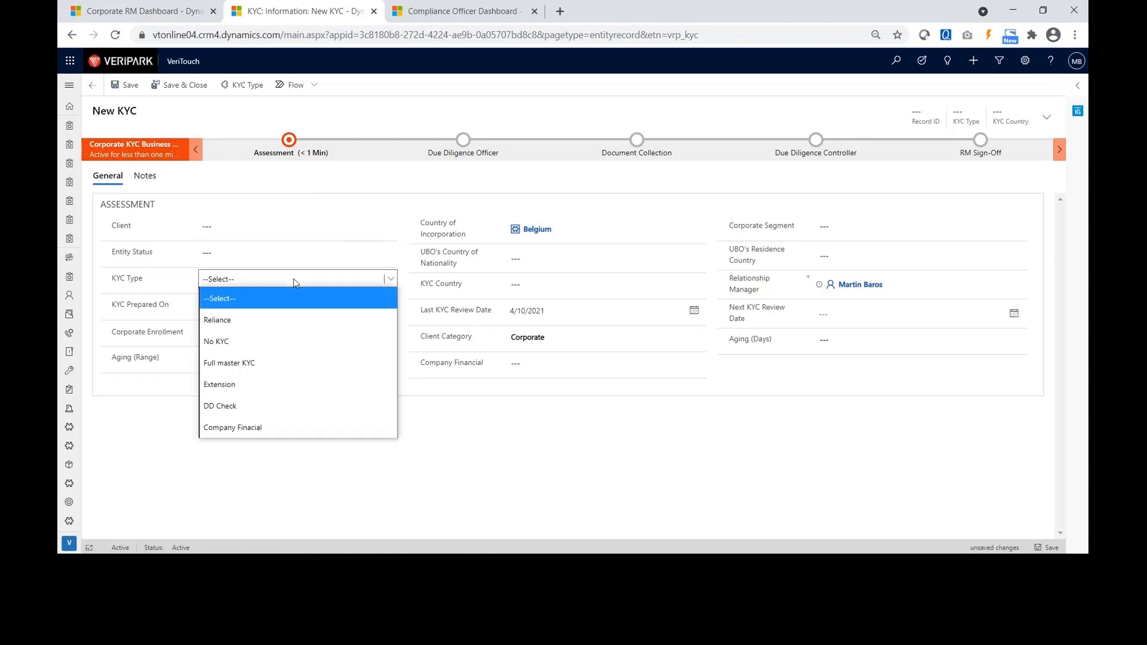
left_click(233, 363)
left_click(537, 277)
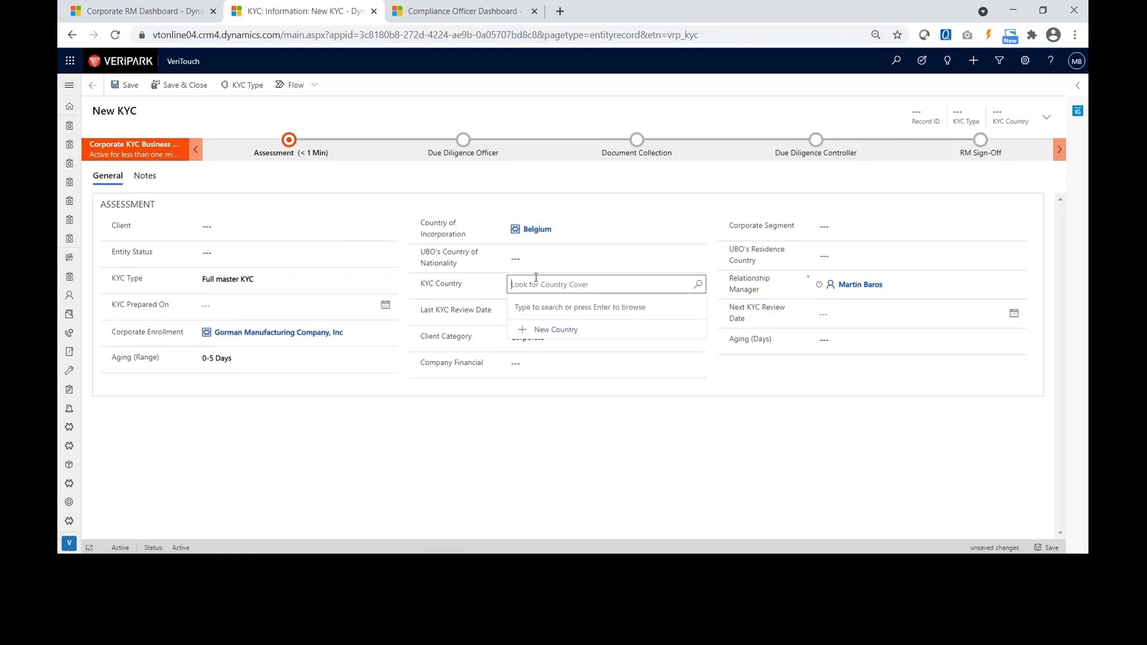
type("United")
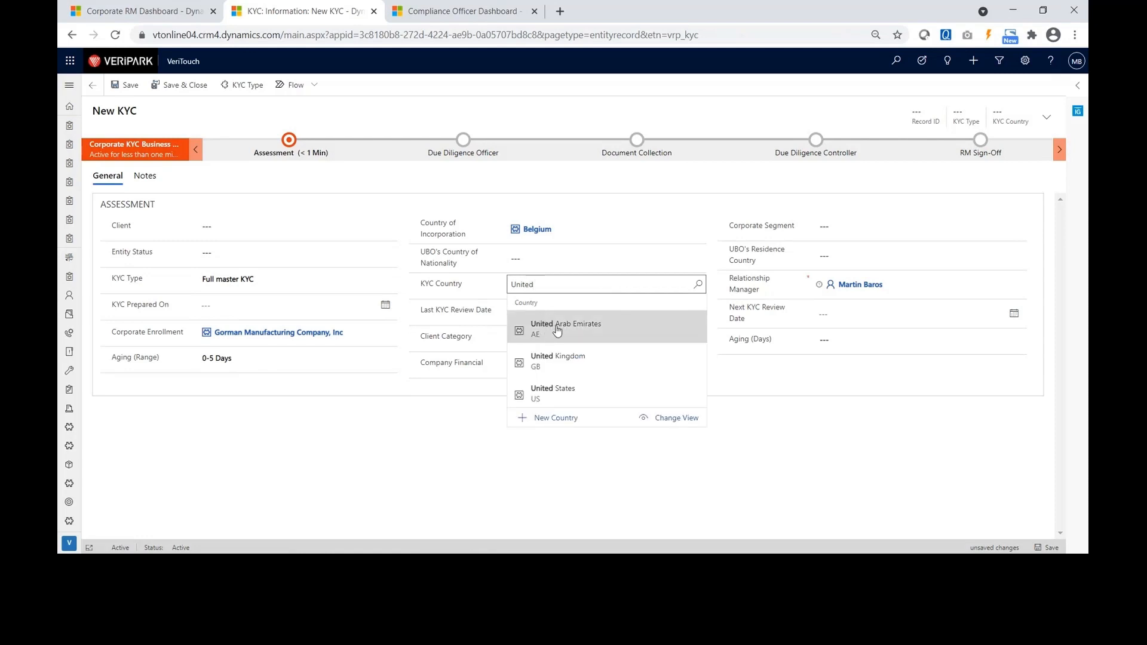
left_click(558, 390)
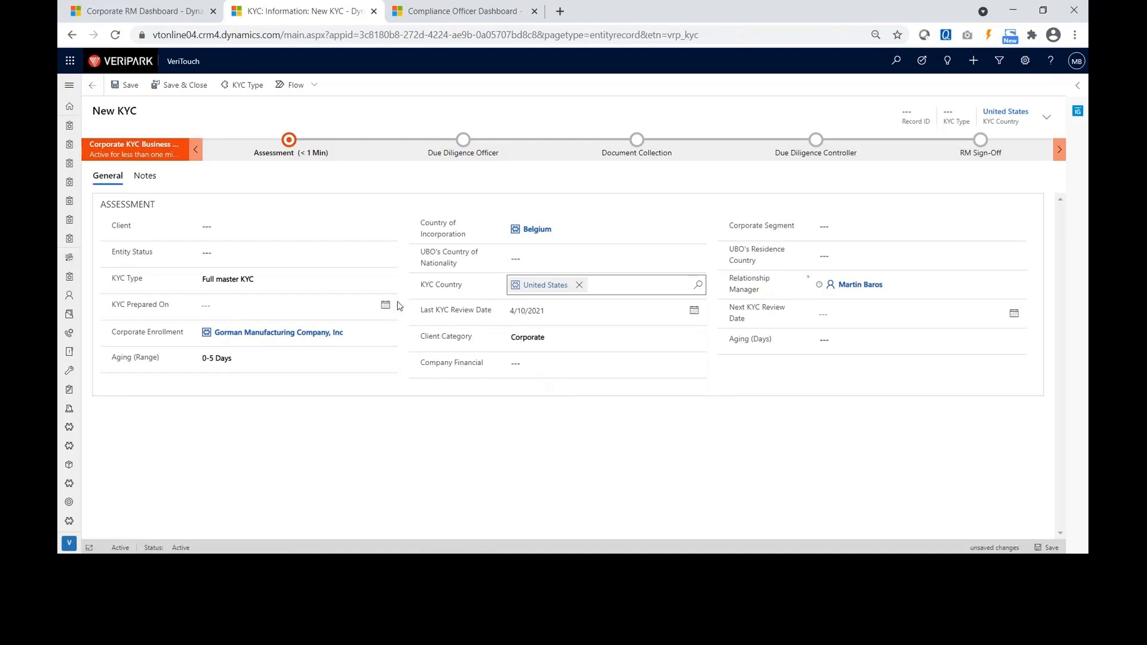
left_click(270, 255)
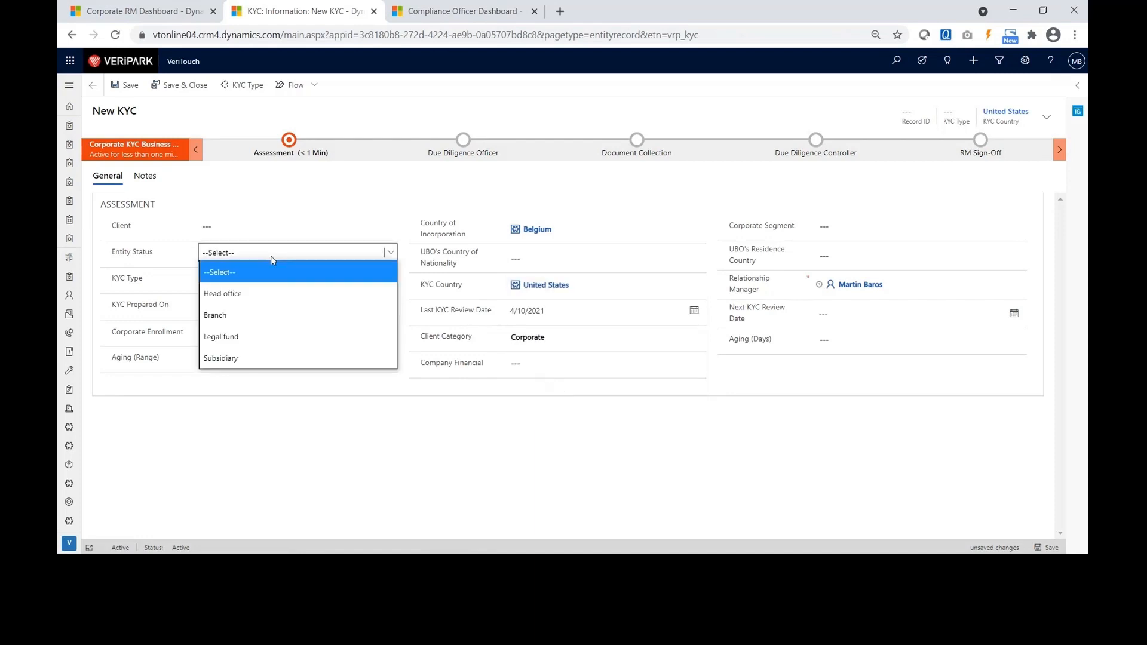
left_click(245, 301)
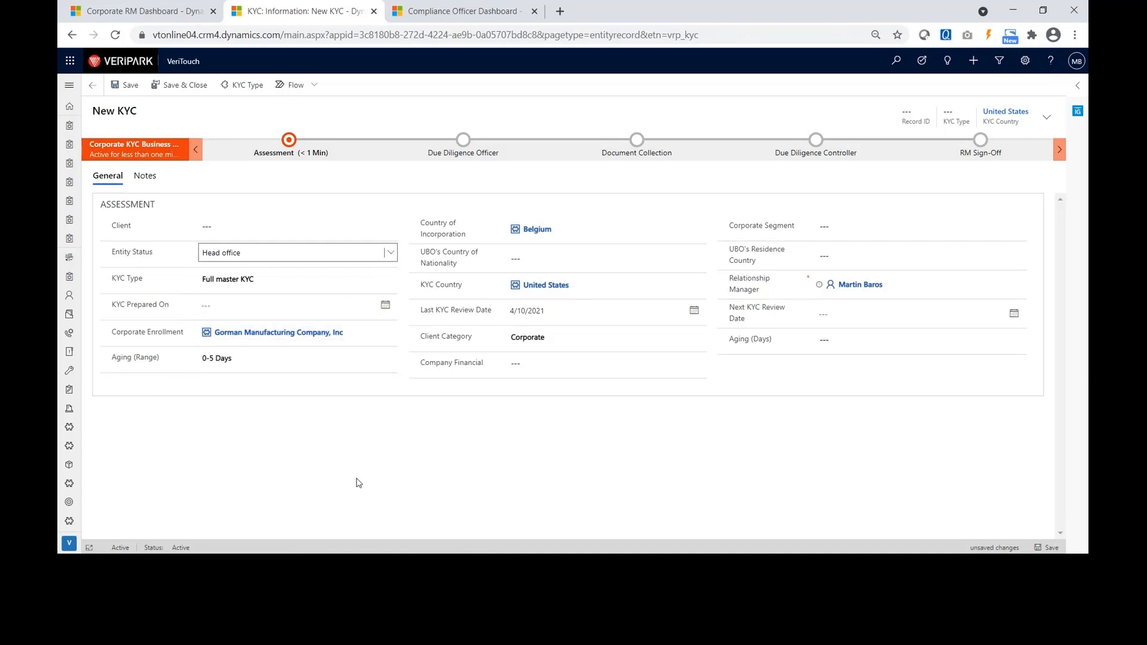
left_click(132, 79)
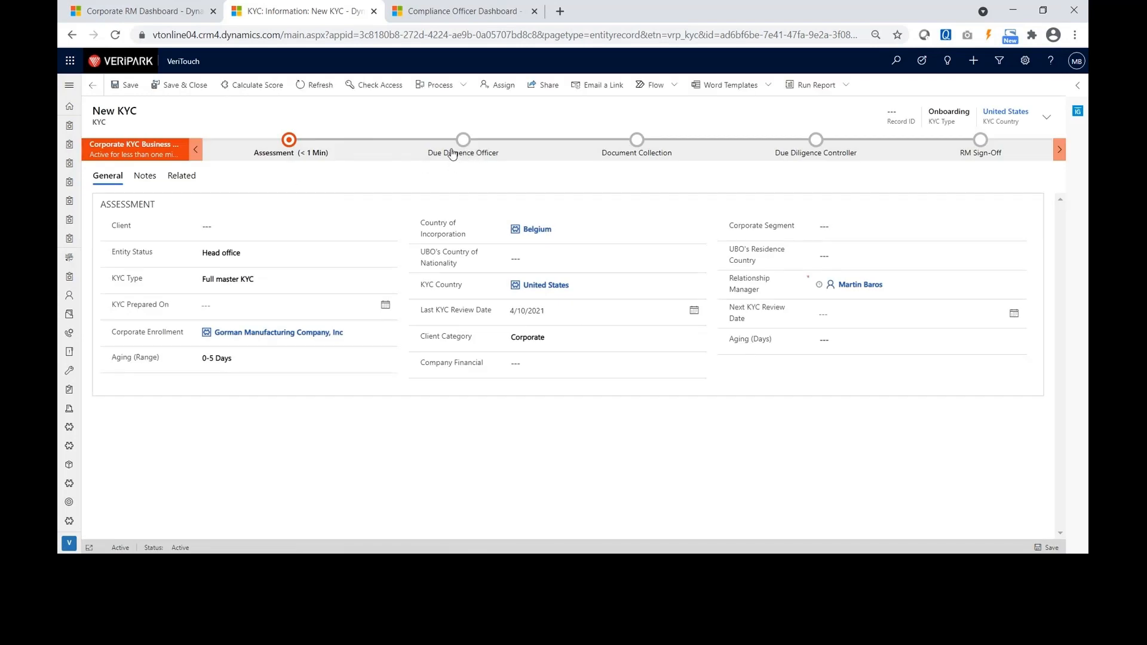
left_click(290, 150)
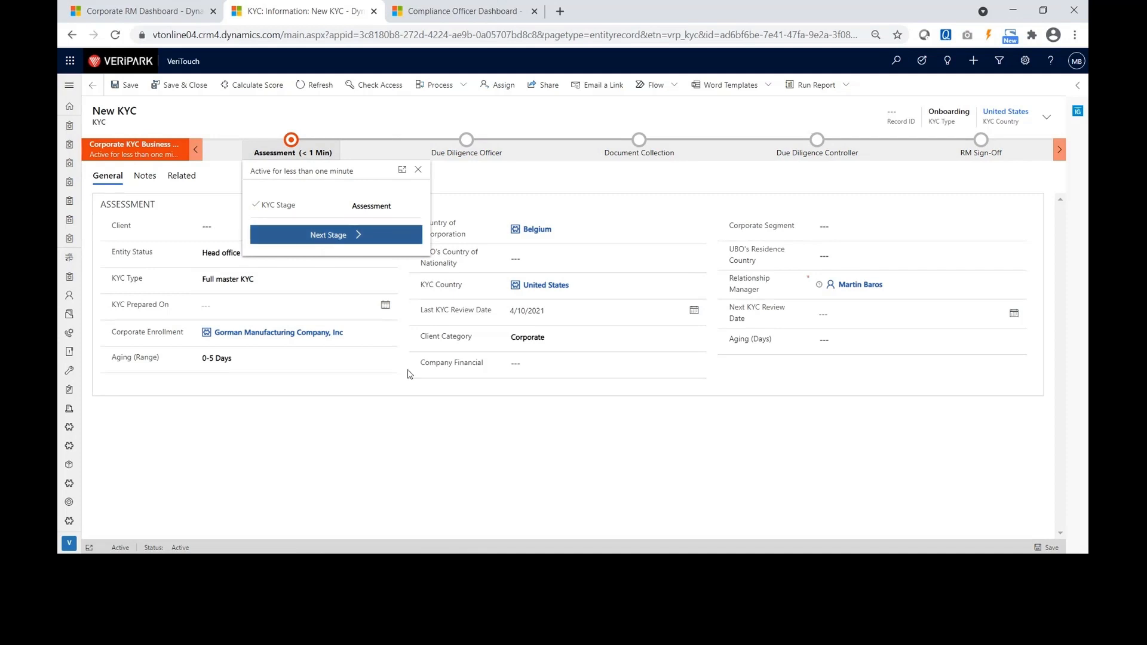
Move the KYC to the Due Diligence Officer stage and run Calculate Score.
left_click(387, 407)
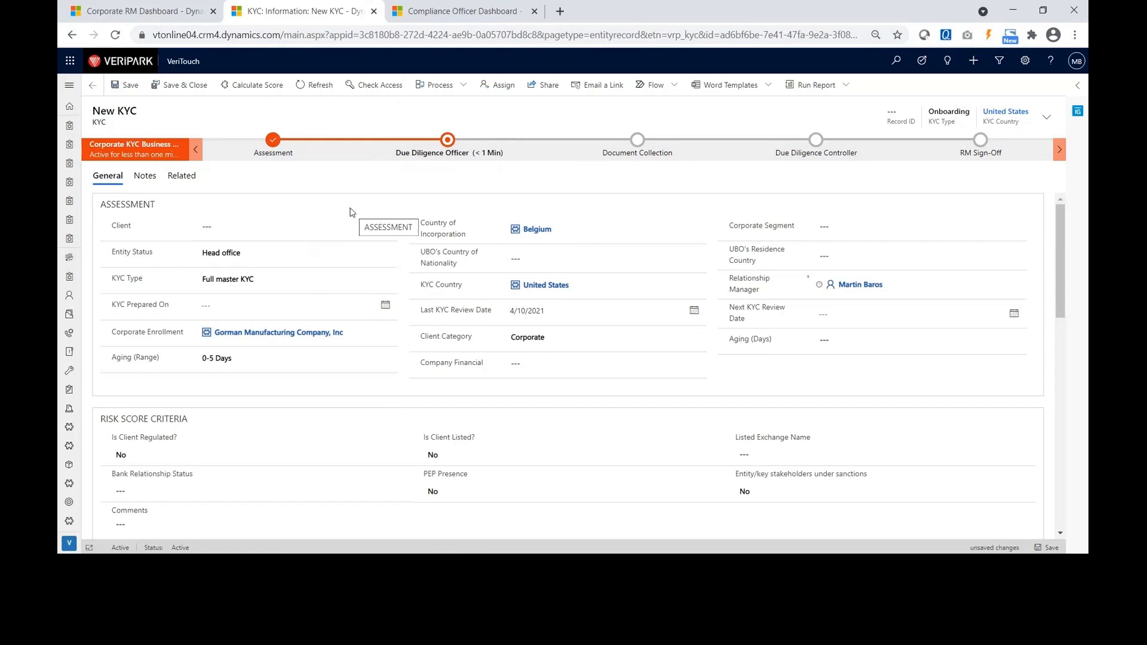
left_click(263, 88)
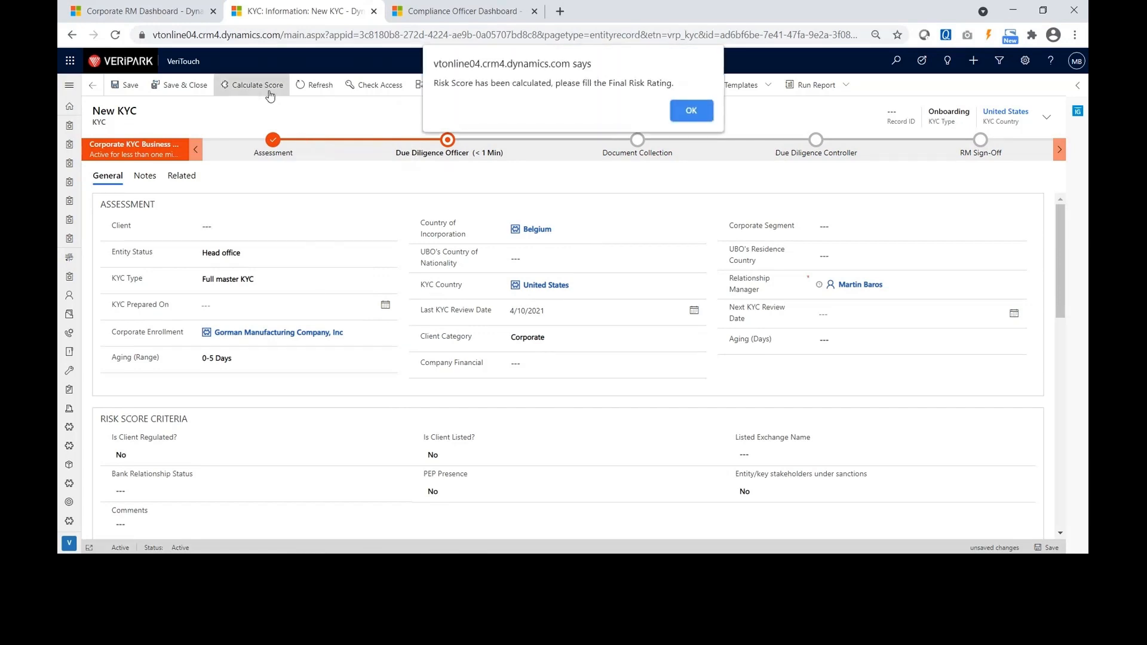
left_click(692, 112)
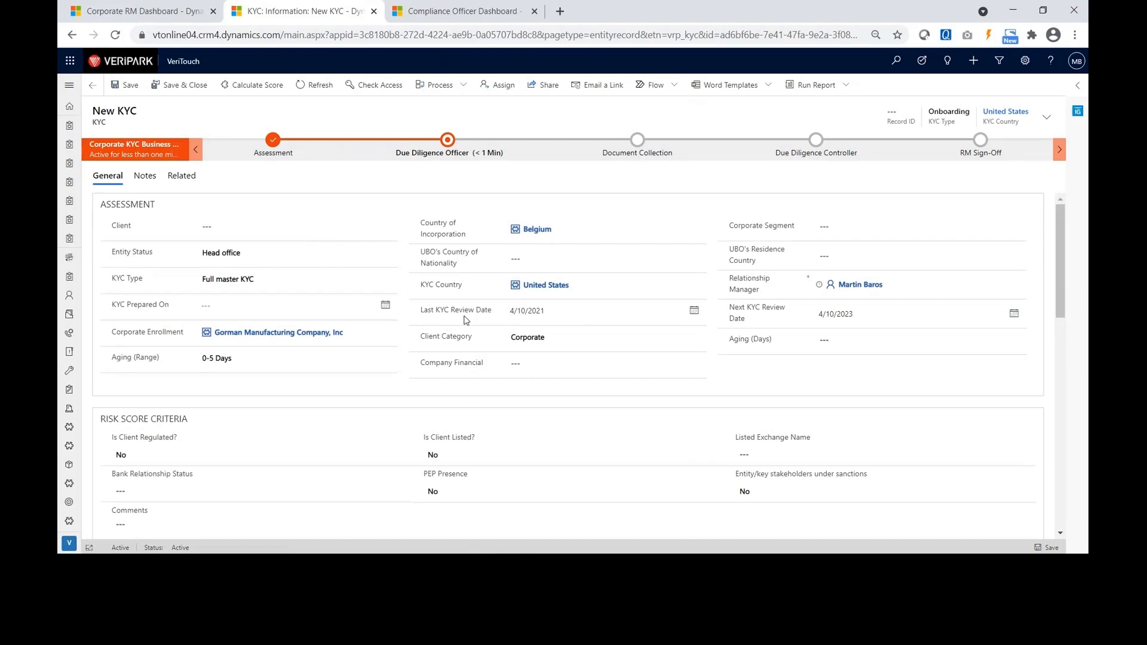
left_click_drag(1060, 288, 1082, 374)
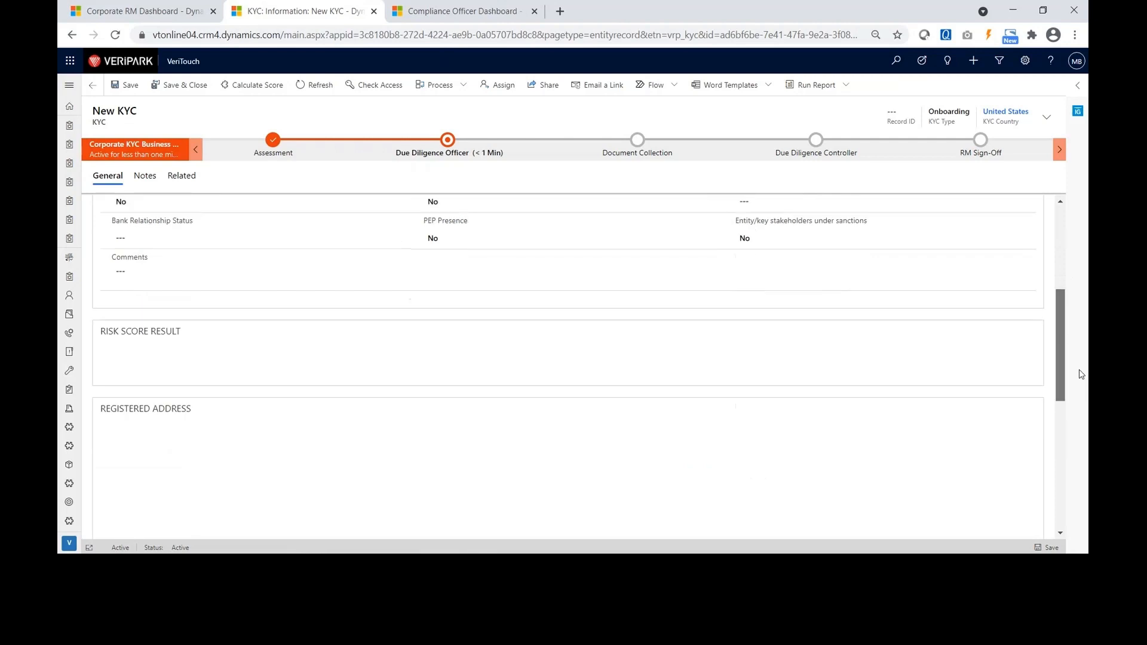
Choose Medium as the Final Risk Score Level, matching the calculated 85 Medium score.
scroll(333, 366, "down", 1)
scroll(328, 362, "down", 1)
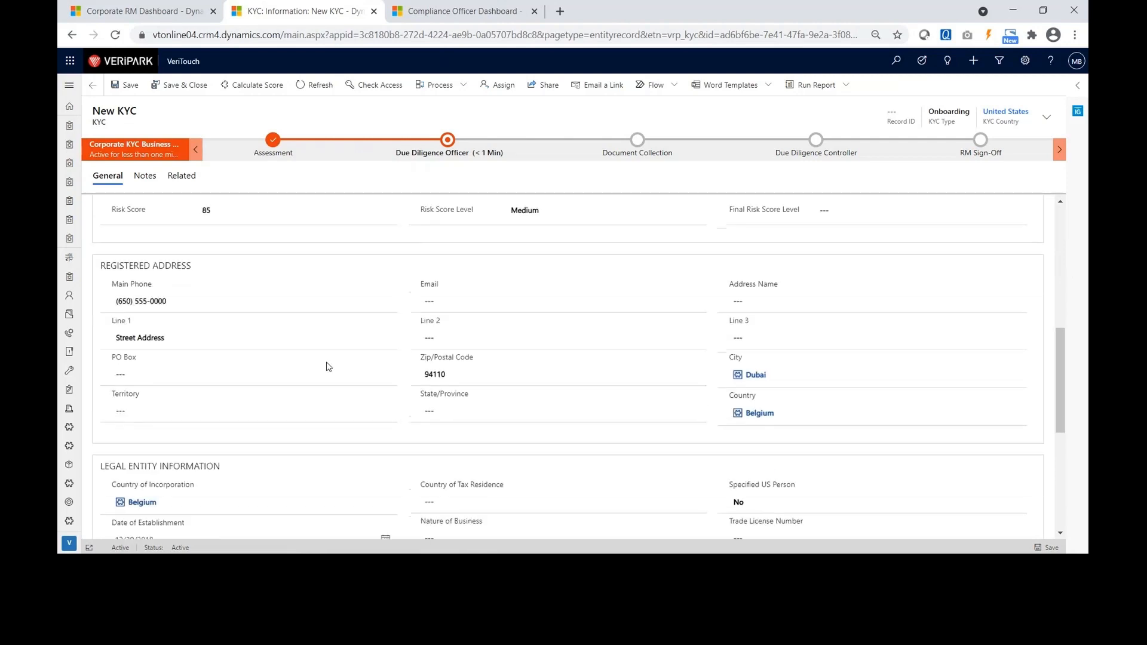
scroll(328, 366, "up", 1)
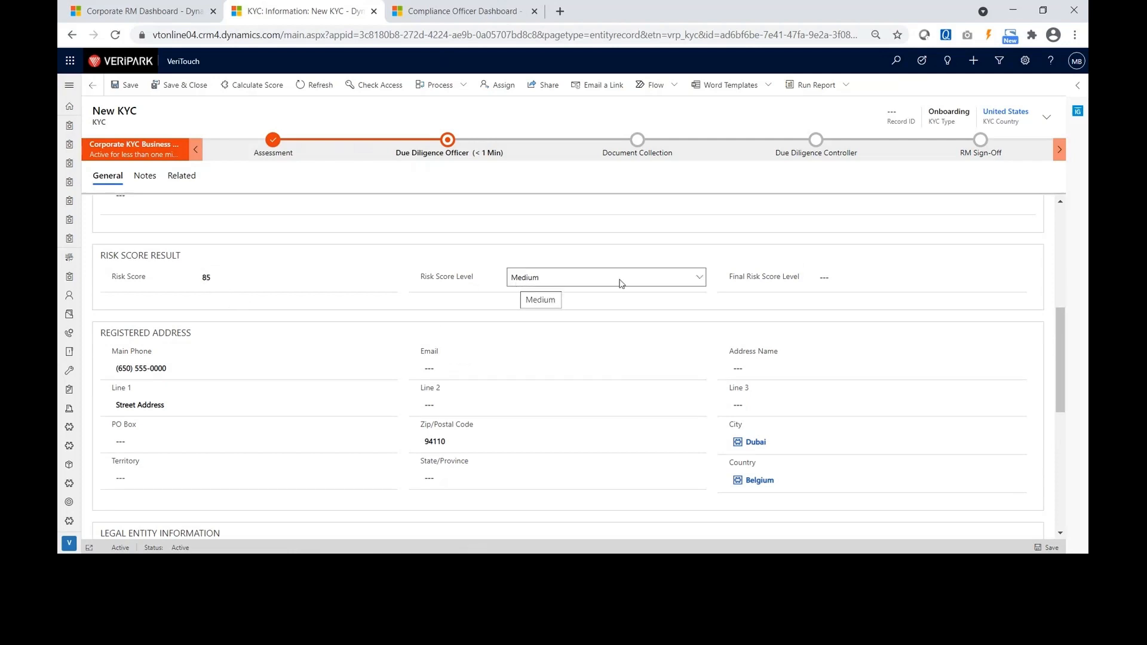
left_click(837, 279)
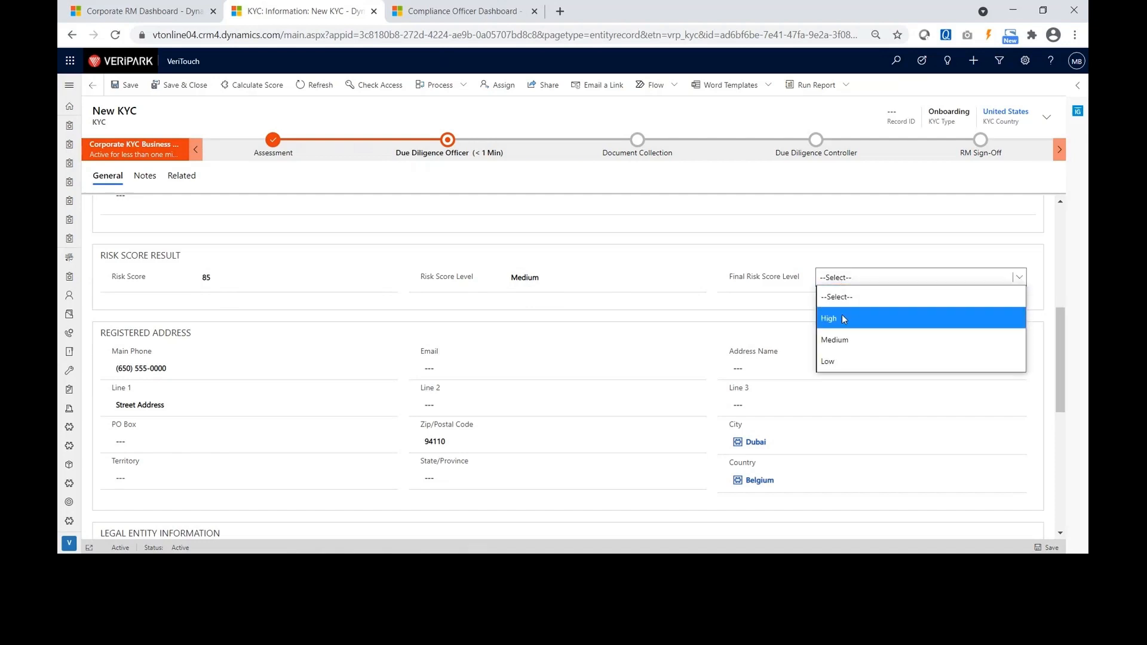
left_click(838, 337)
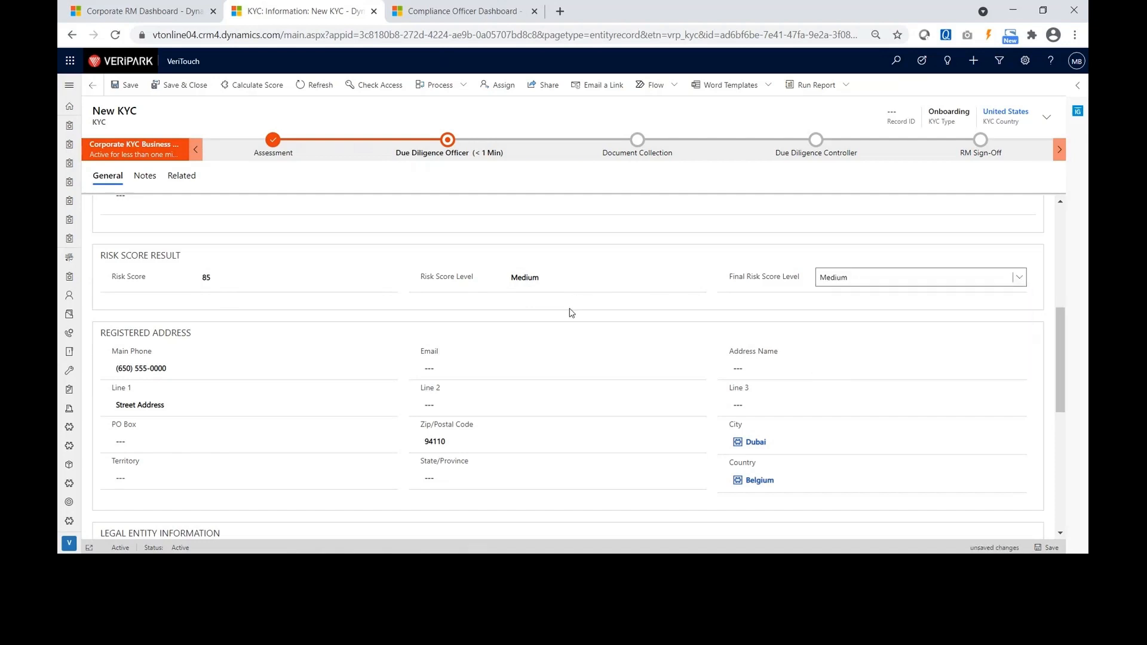
left_click(570, 308)
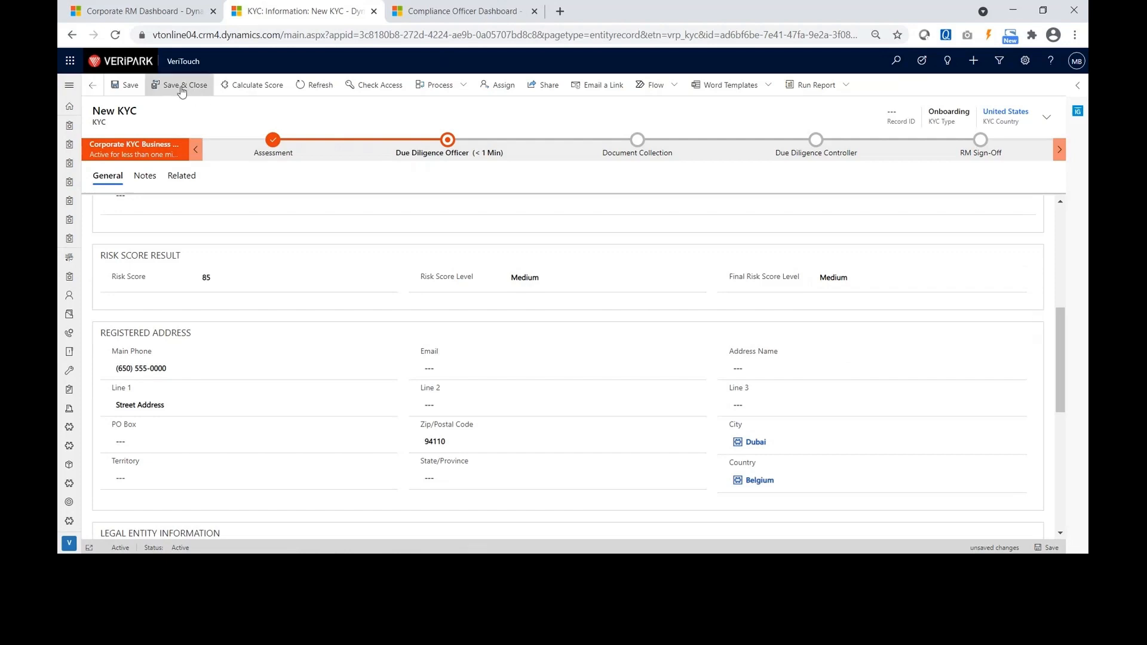
left_click(450, 144)
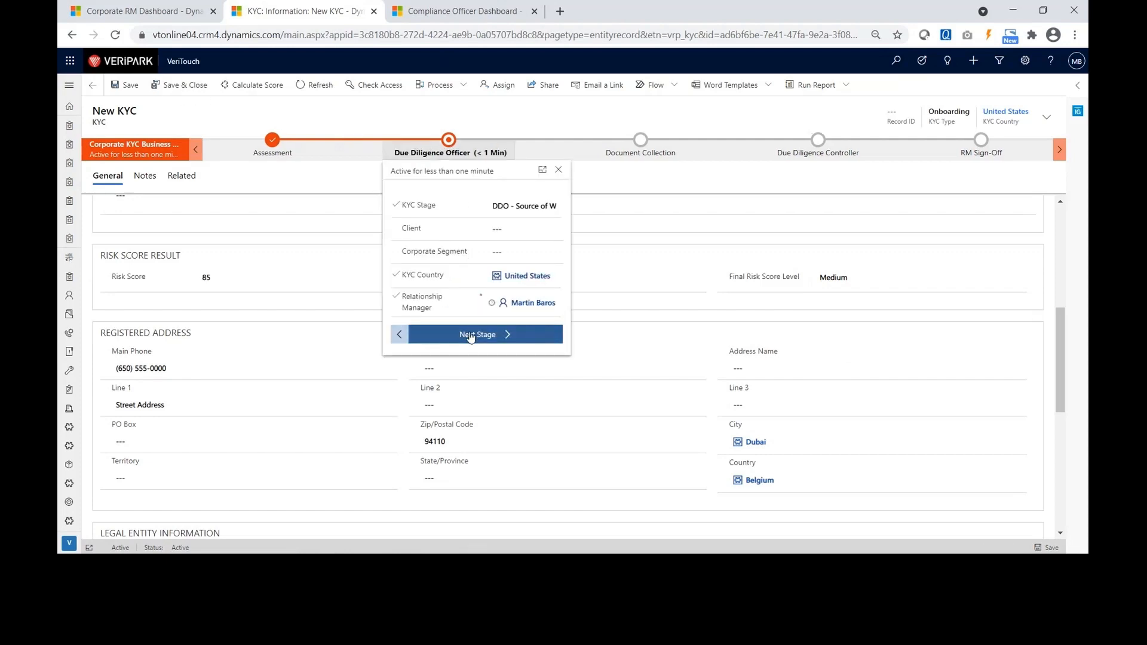
Advance the KYC through Document Collection and accept its assignment to the Due Diligence Controller.
left_click(470, 334)
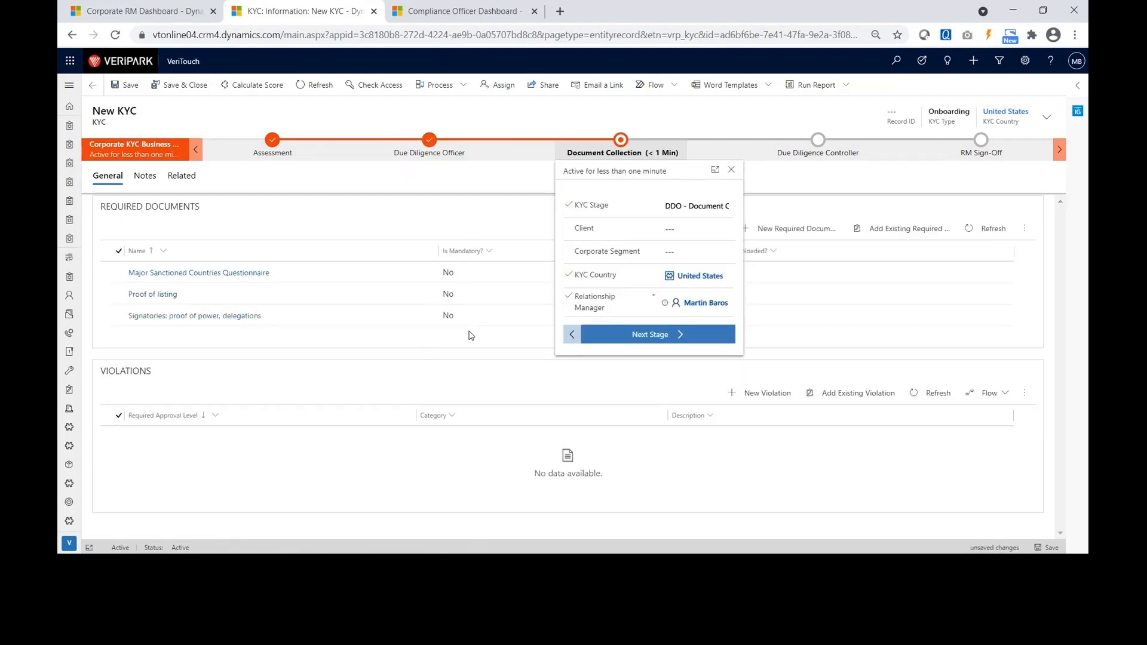
left_click(489, 355)
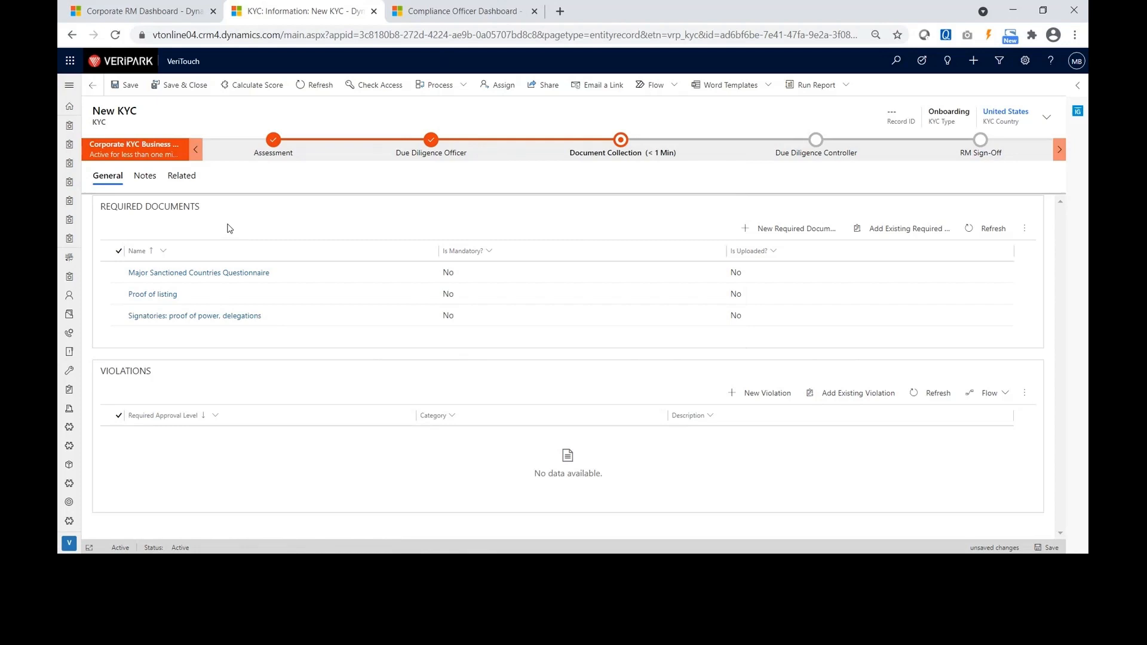
left_click(624, 151)
left_click(646, 339)
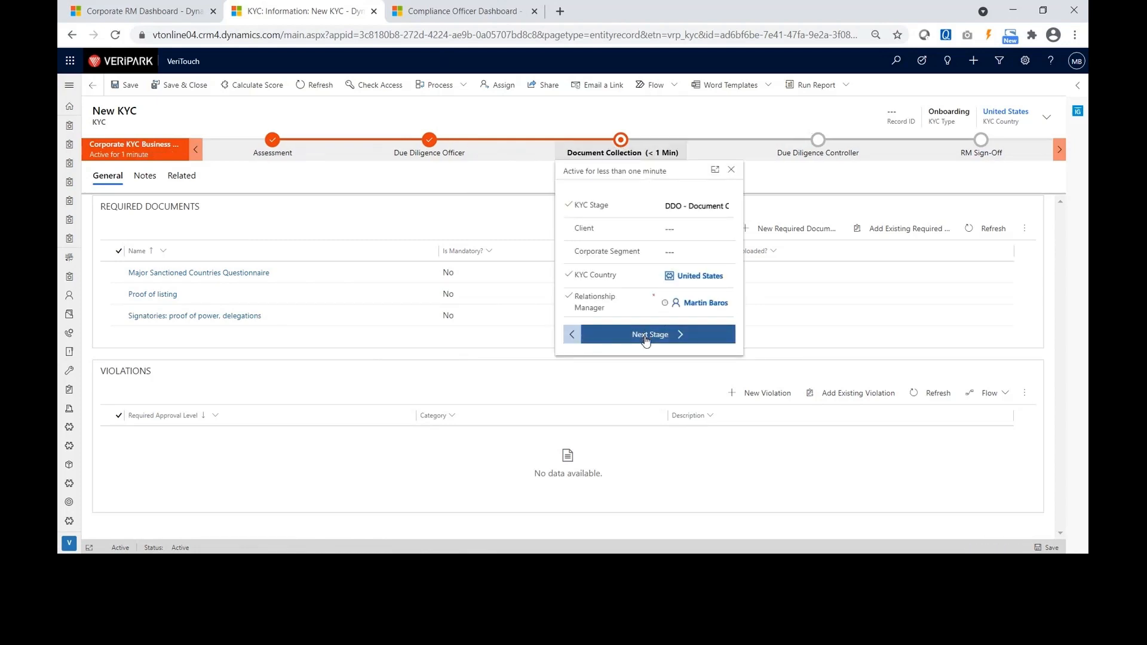
left_click(687, 110)
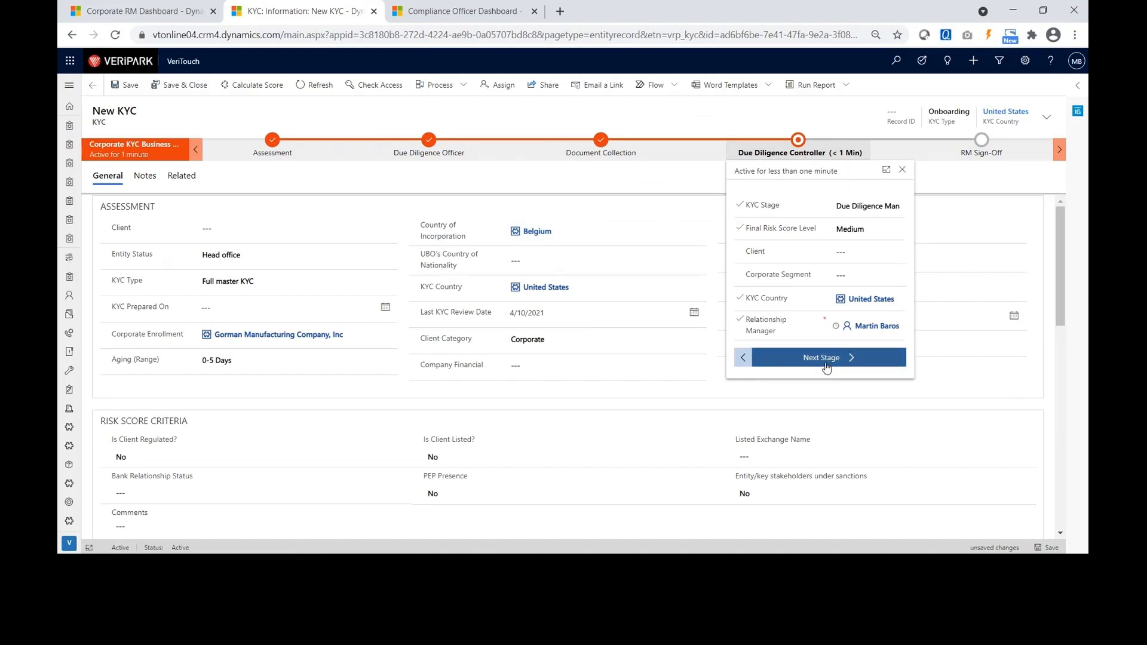
Move the KYC from Due Diligence Controller on to RM Sign-Off, then save and close it.
left_click(442, 414)
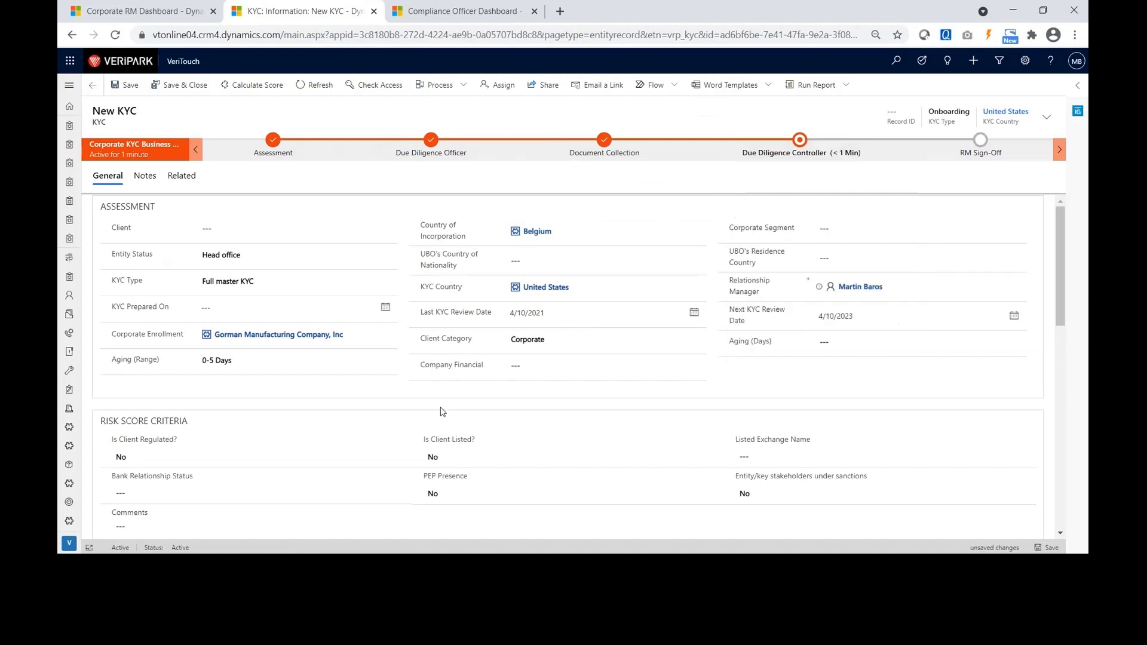
scroll(443, 412, "down", 3)
scroll(442, 412, "down", 2)
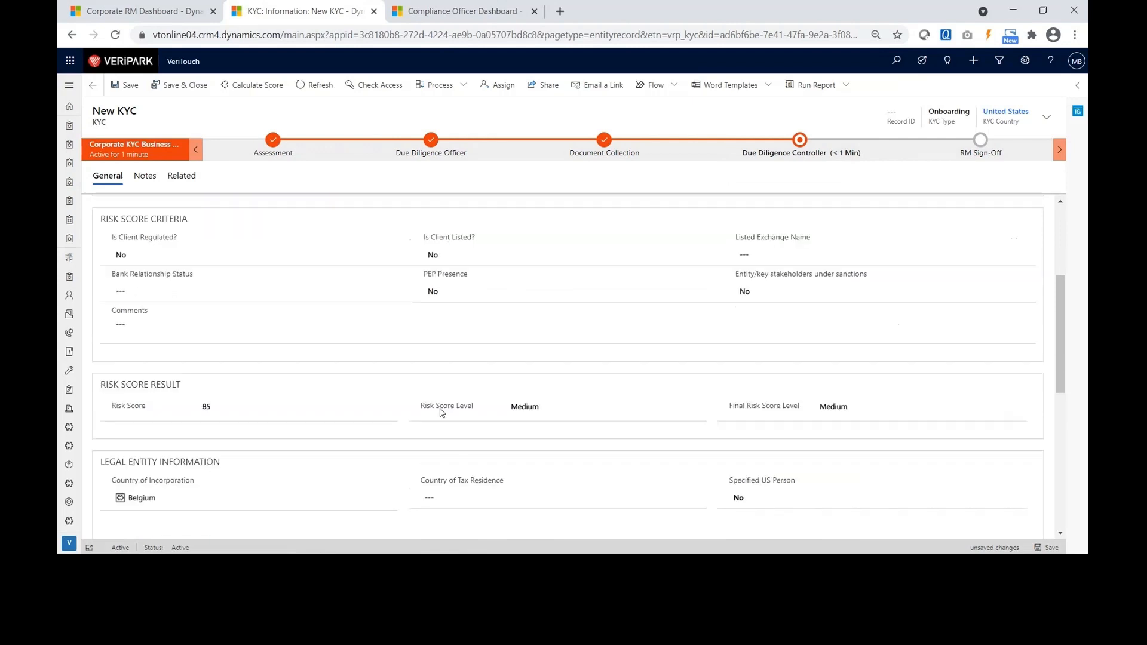
scroll(442, 413, "up", 2)
scroll(442, 412, "up", 2)
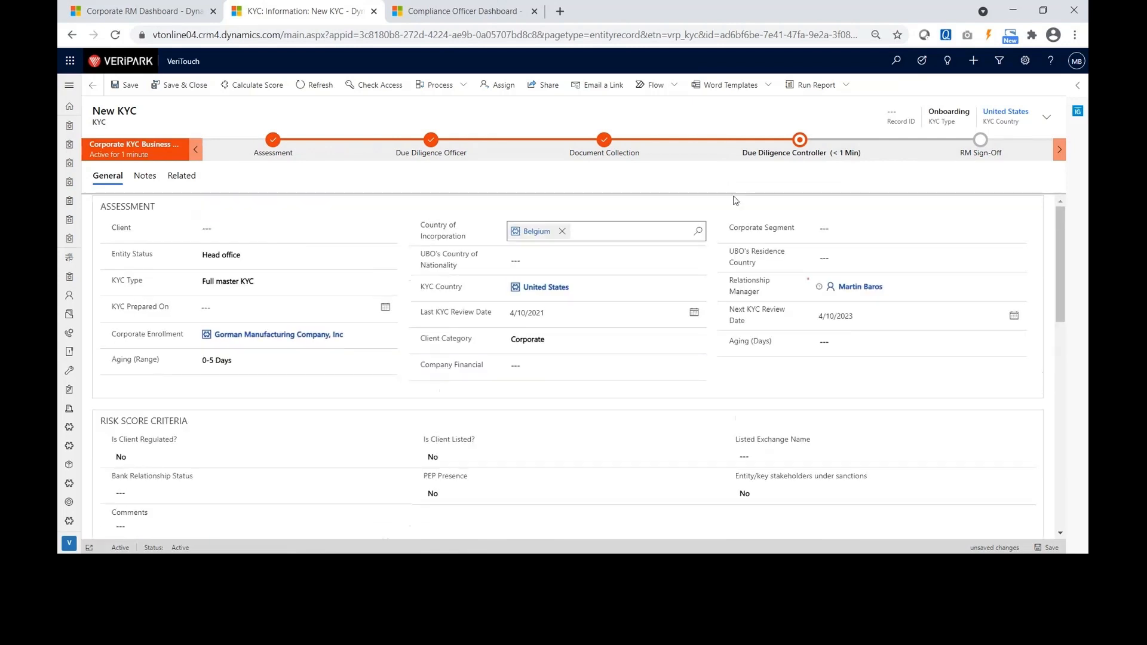
left_click(801, 140)
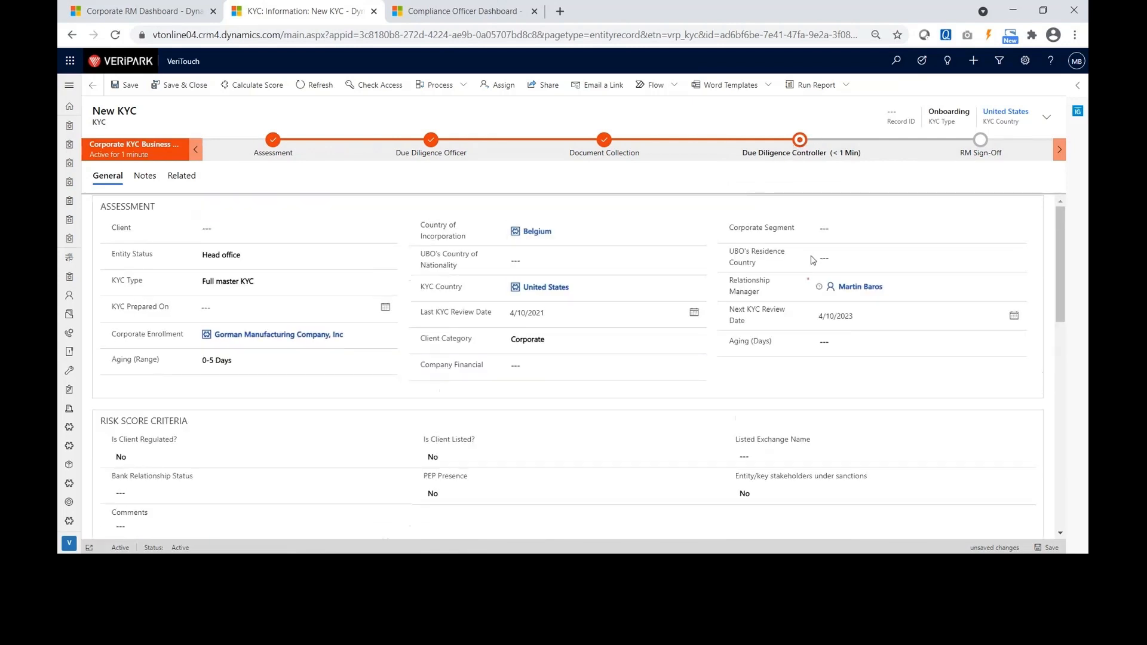
left_click(806, 364)
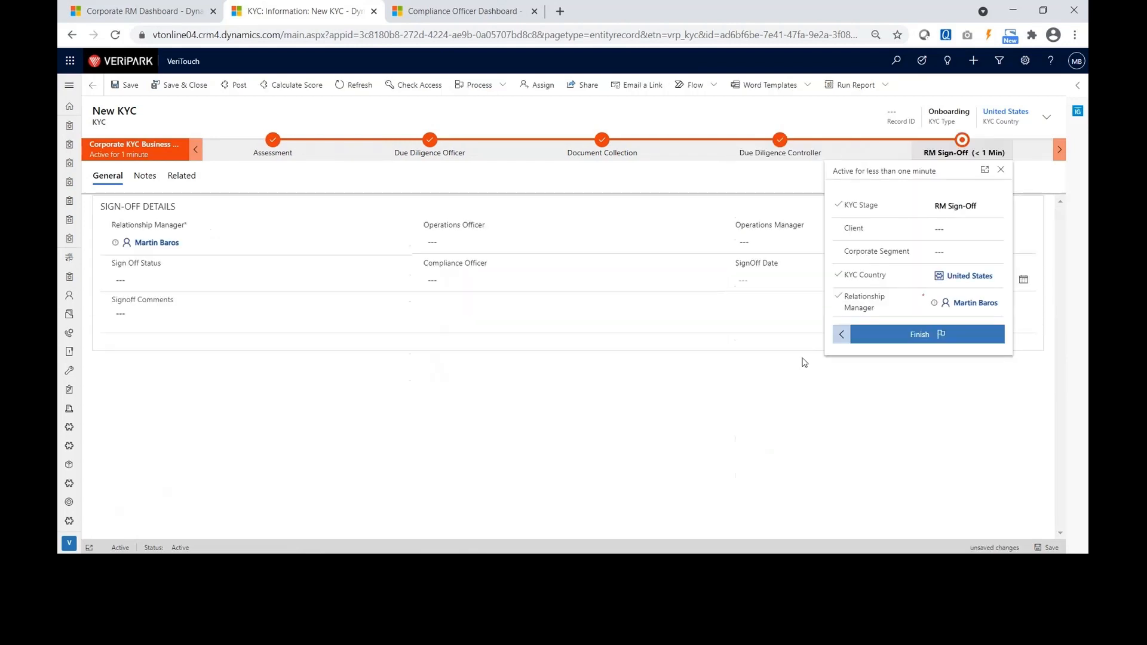
left_click(720, 398)
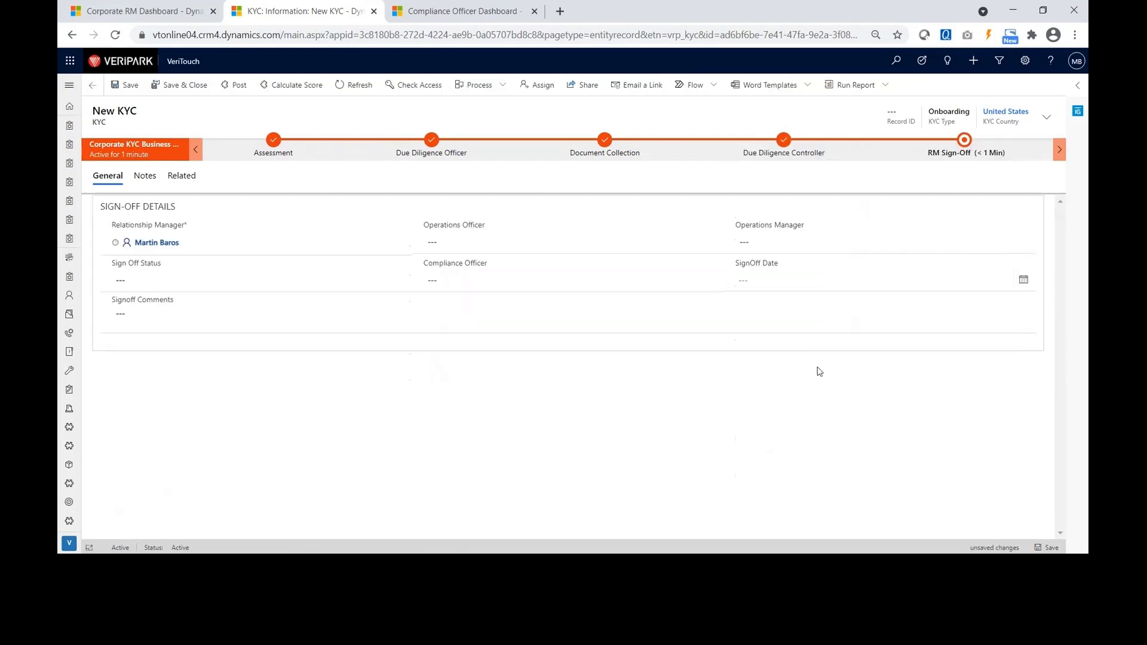
left_click(182, 86)
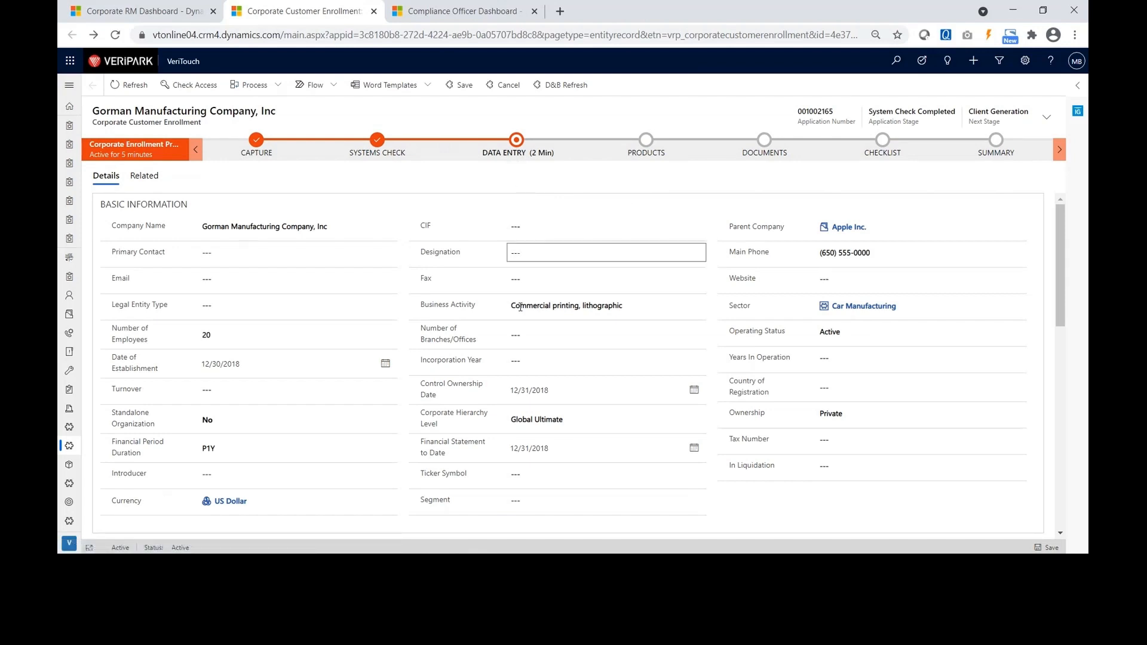
Review Basic Information and Permanent Address, then show Data Entry details with Parent Company Apple Inc.
scroll(521, 330, "down", 2)
scroll(521, 330, "down", 2)
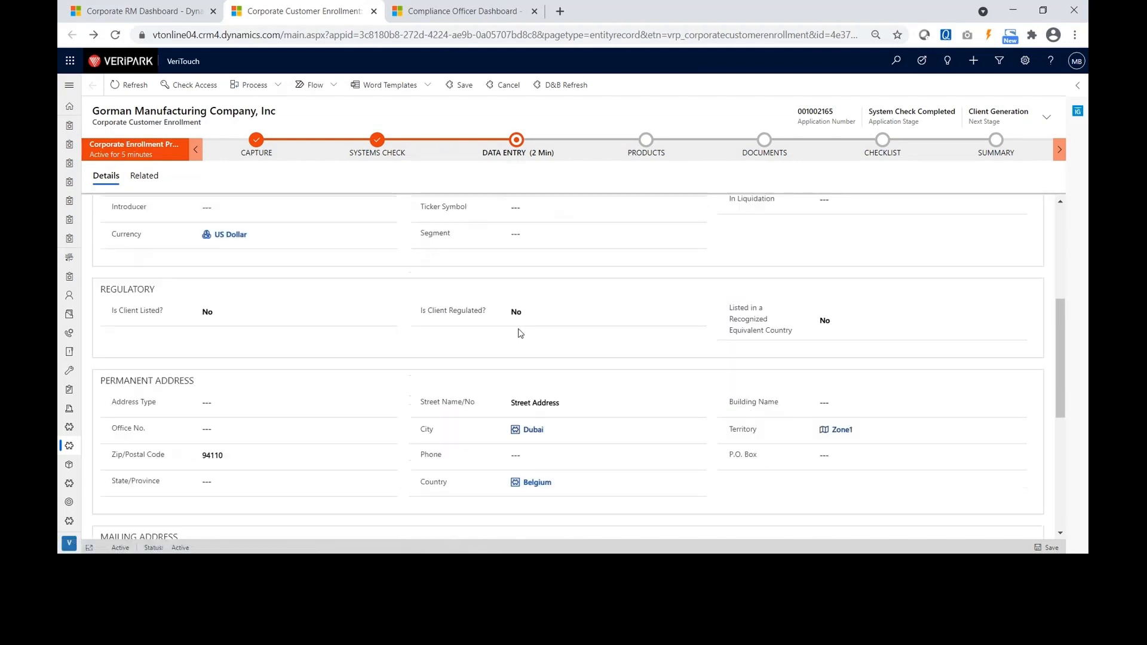
scroll(520, 333, "down", 1)
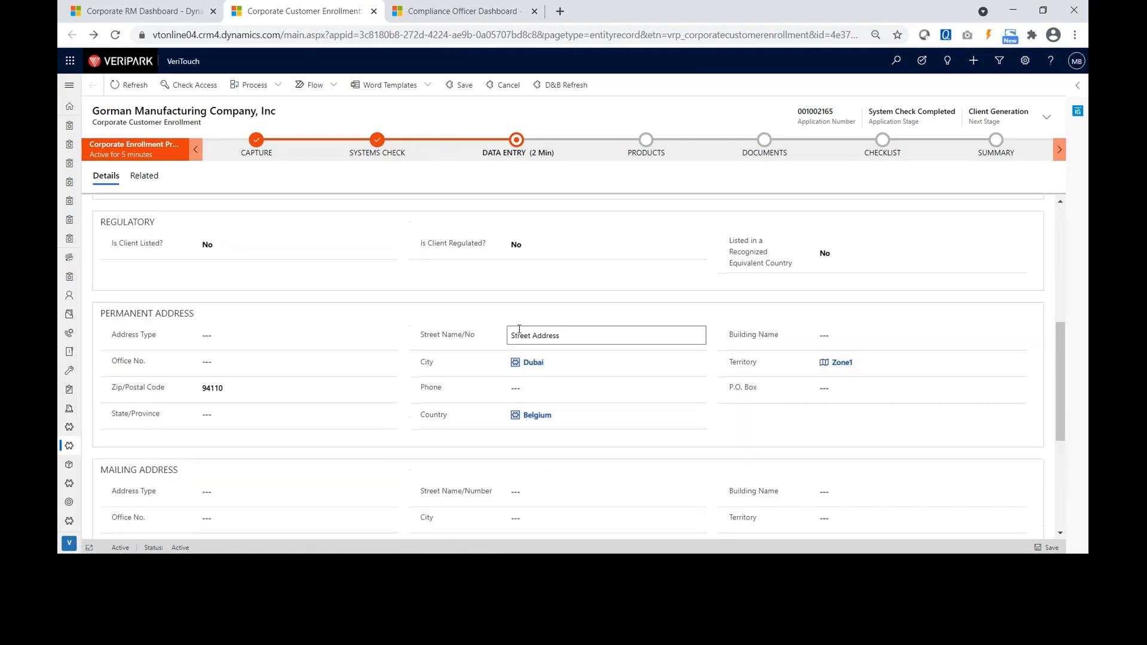
scroll(518, 329, "up", 5)
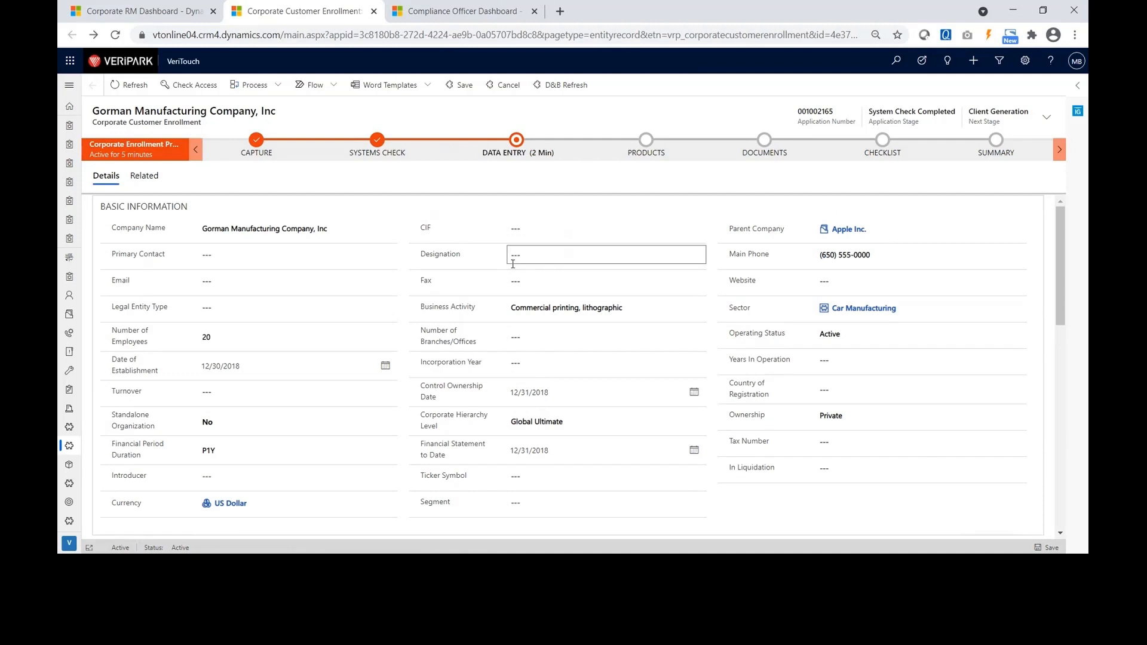
left_click(516, 141)
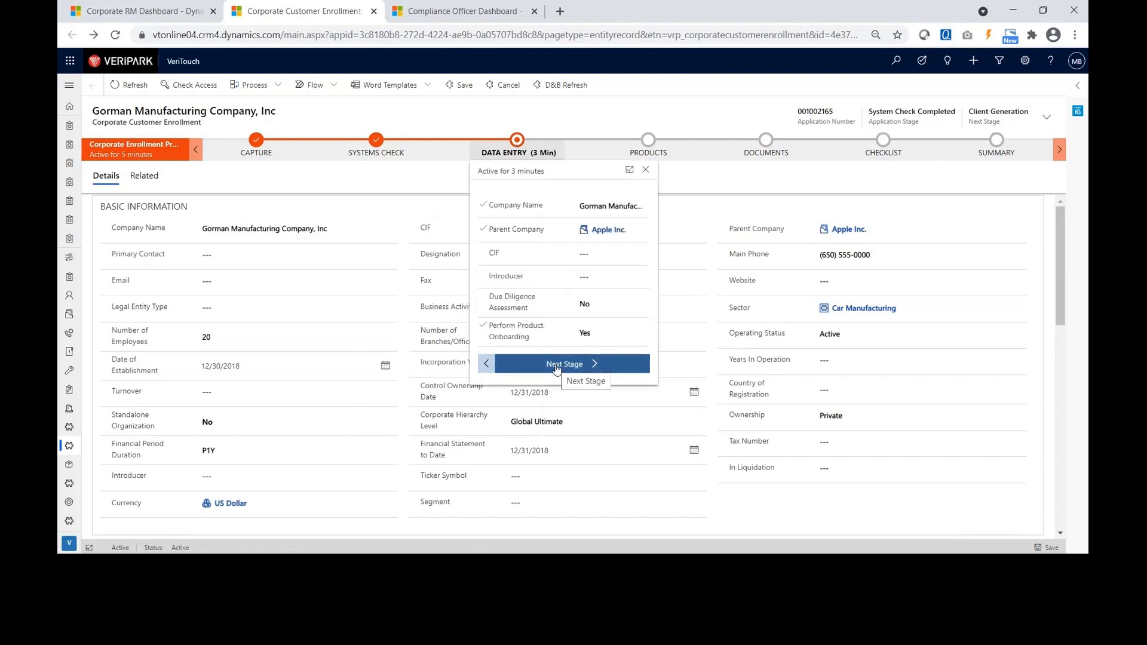
Move the enrollment on from Data Entry to Products, confirming client generation.
left_click(557, 369)
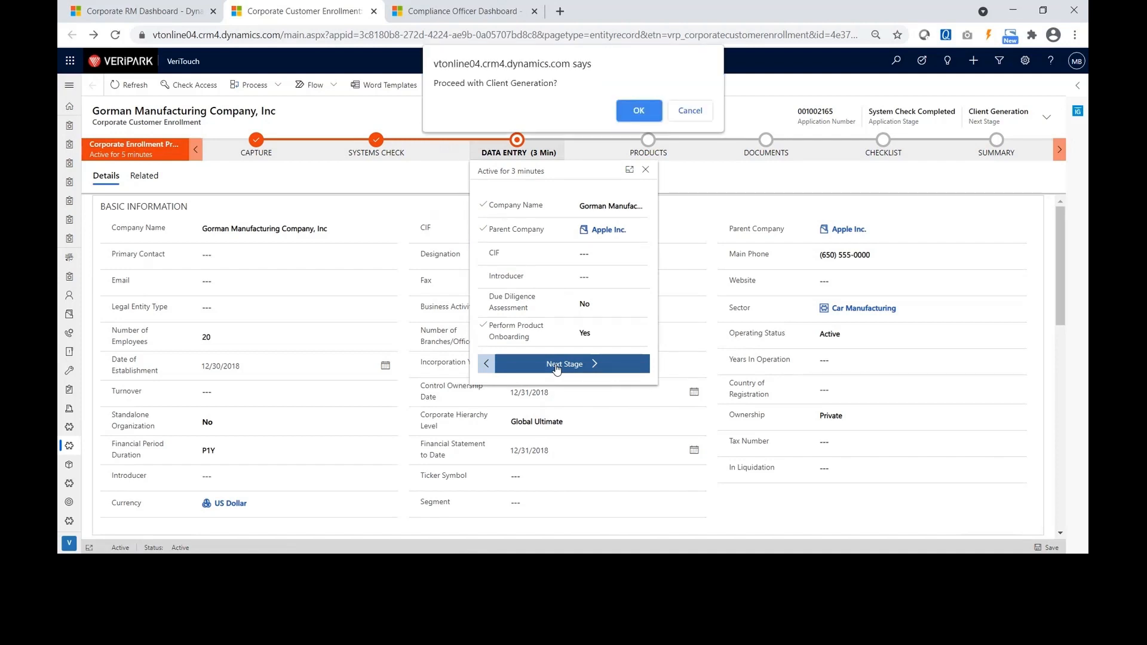
left_click(641, 112)
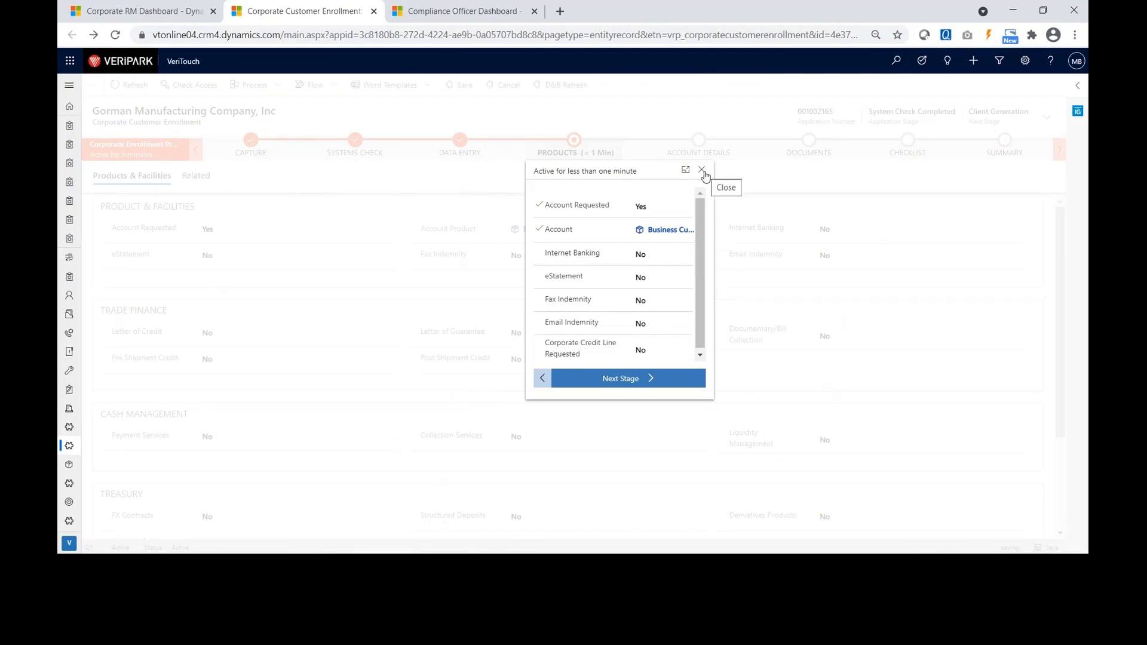
left_click(703, 172)
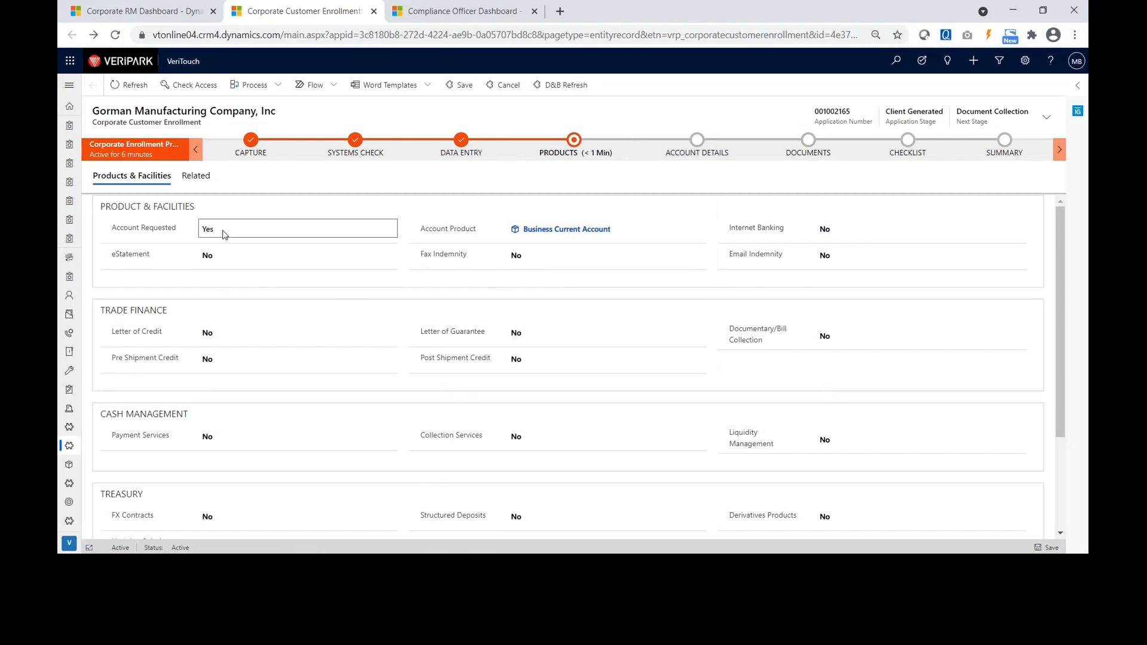
Set Letter of Credit and Payment Services to Yes and show the Products stage details.
left_click(258, 339)
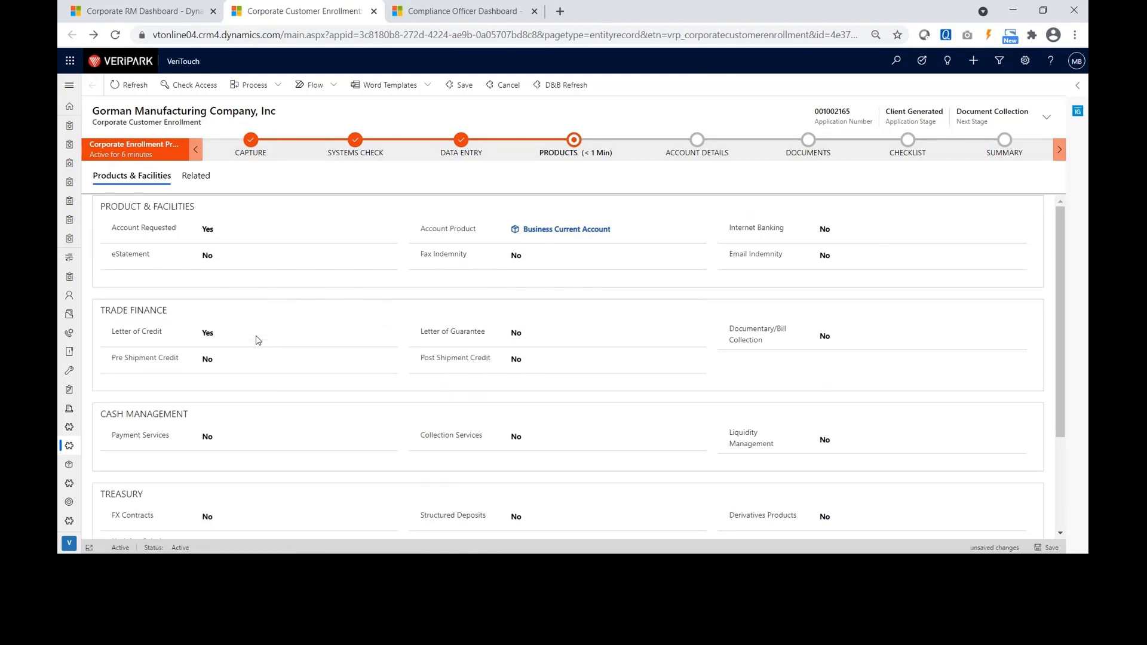
scroll(227, 407, "down", 1)
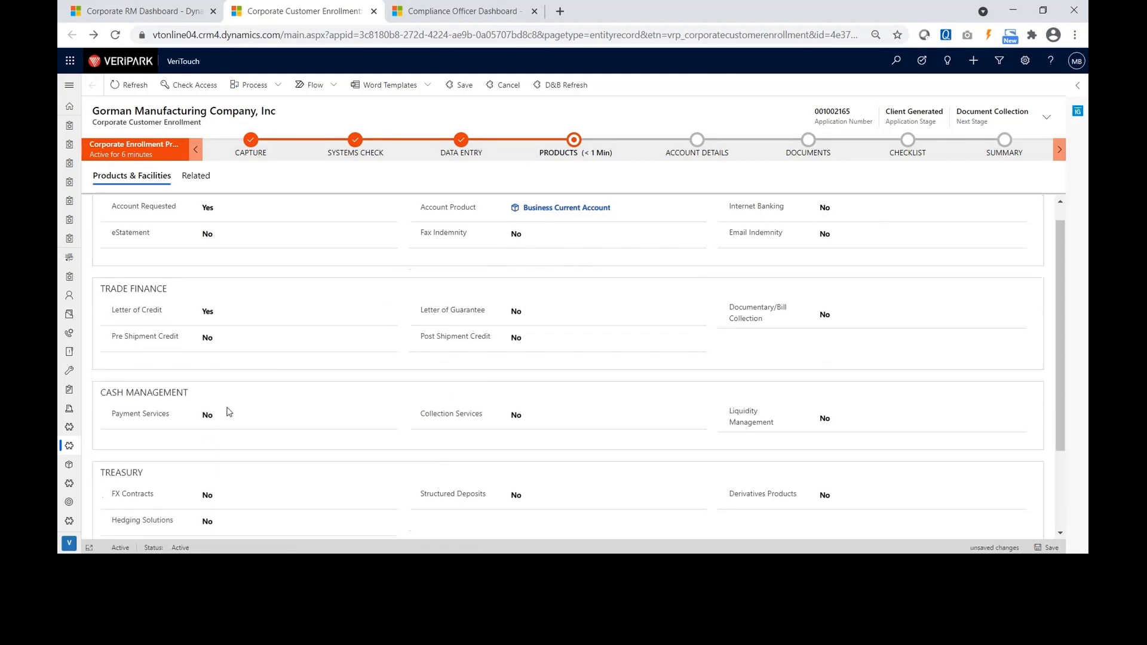
left_click(230, 374)
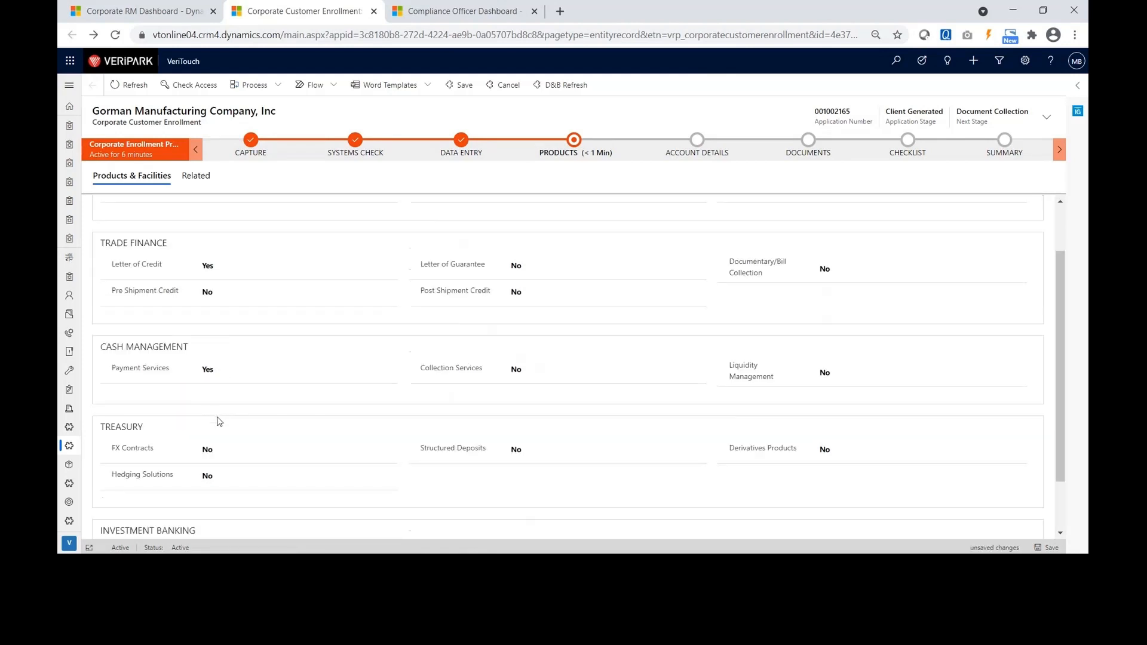
scroll(220, 422, "down", 1)
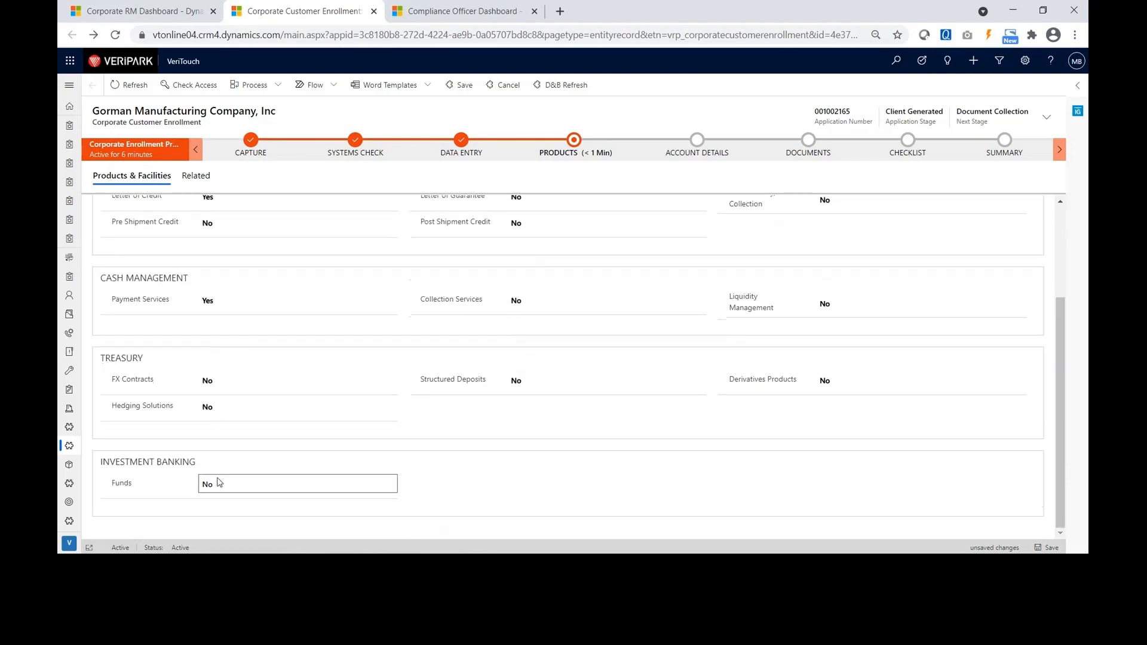
scroll(245, 453, "up", 2)
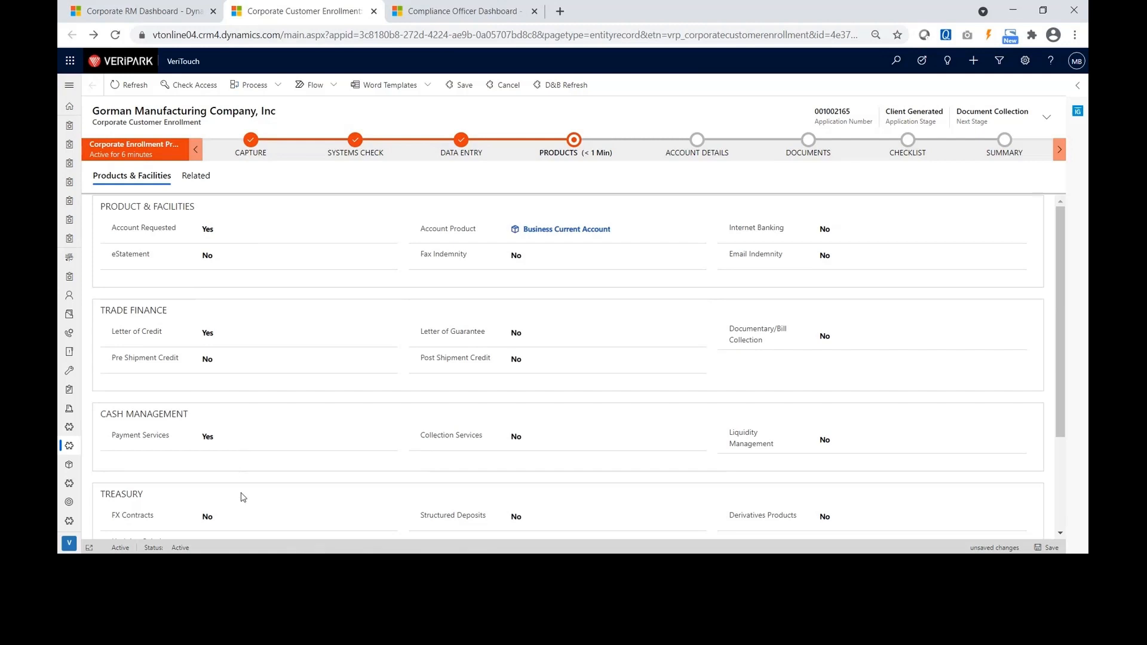
left_click(571, 145)
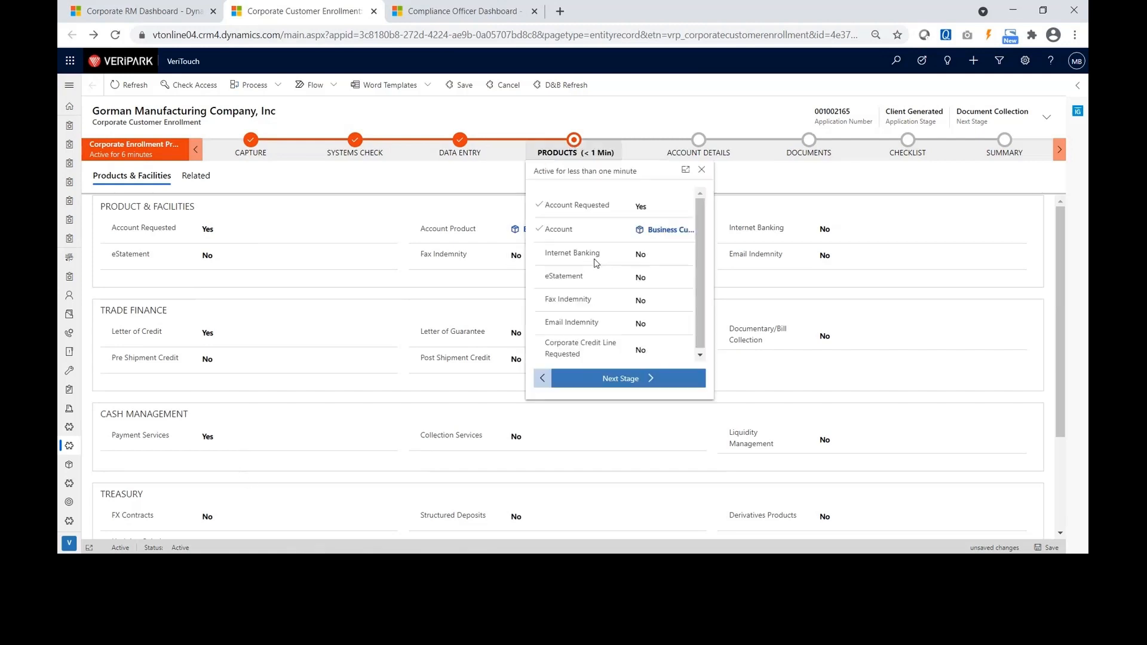
Advance the enrollment to Account Details and set the account branch to .Bel Air Branch.
left_click(616, 379)
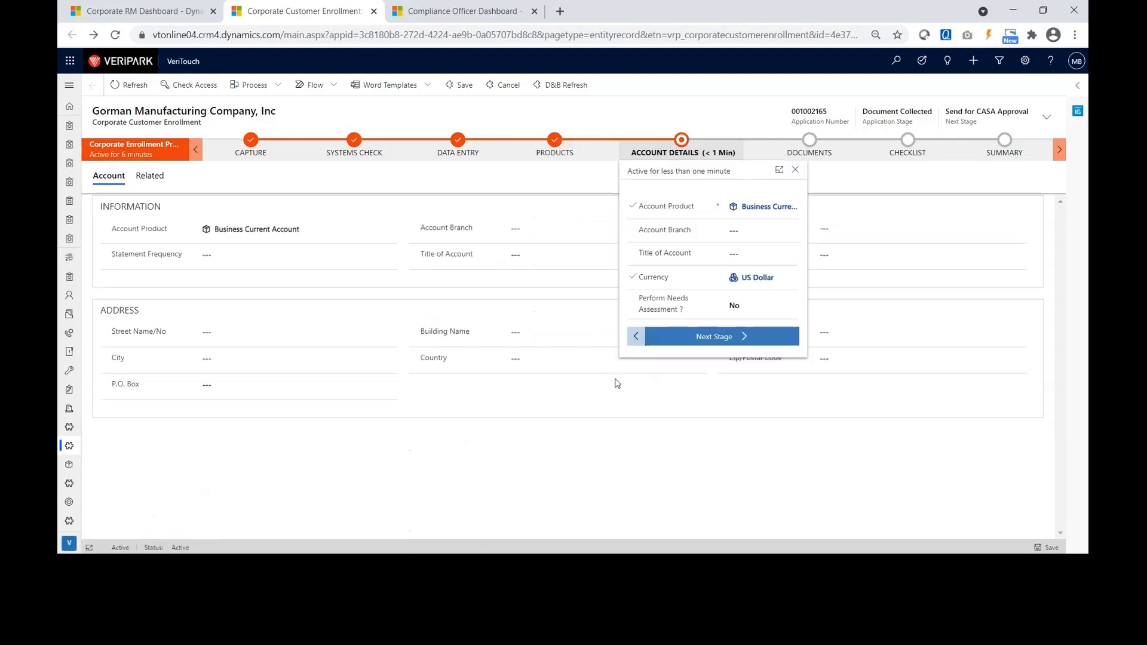
left_click(549, 418)
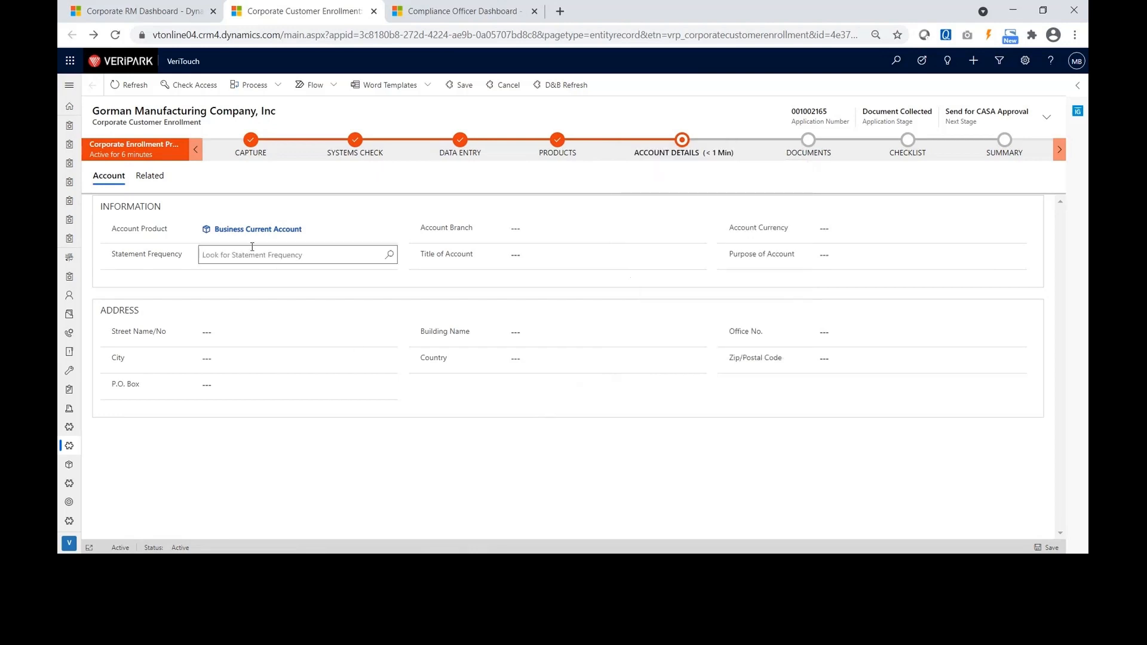
left_click(515, 230)
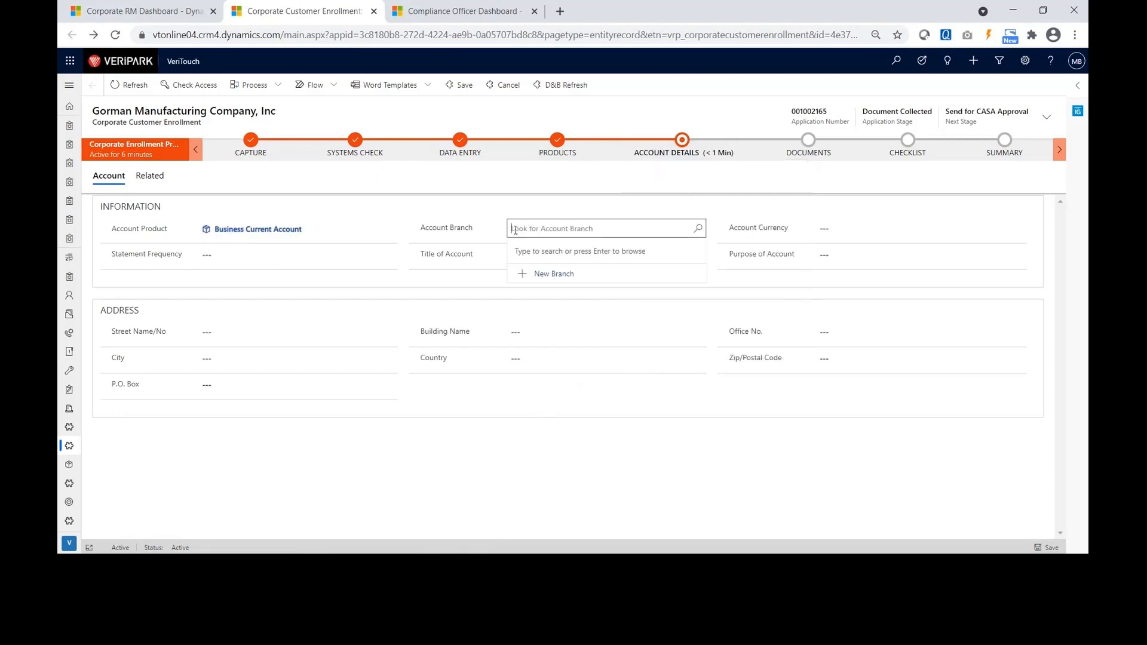
left_click(555, 272)
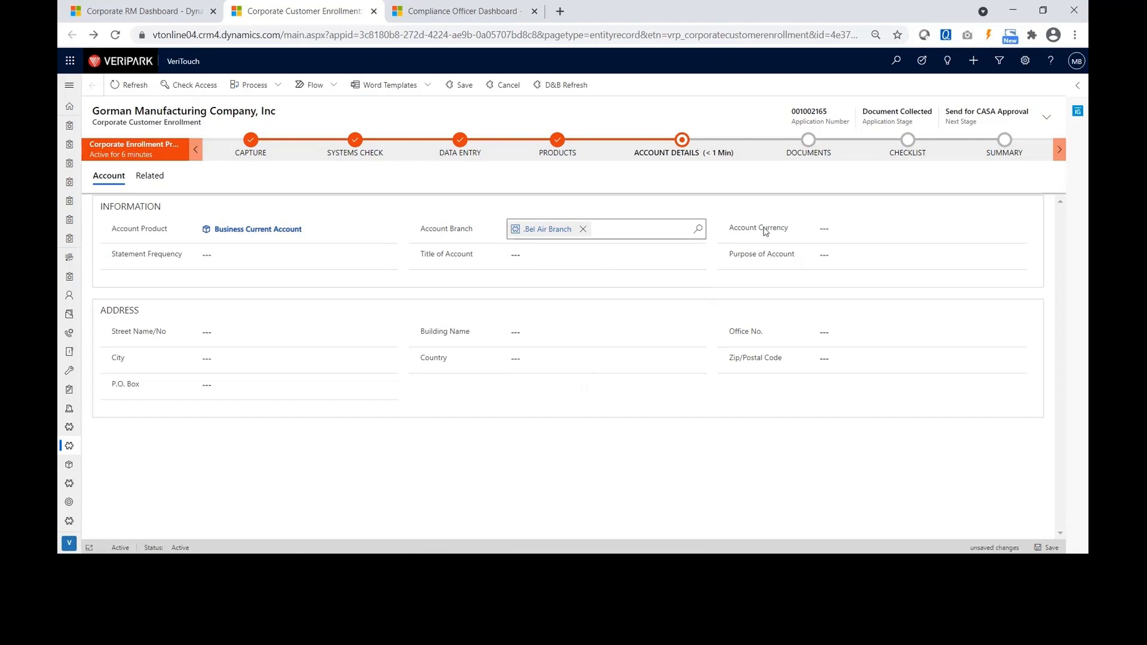
Set the Business Current Account currency to US Dollar.
left_click(835, 234)
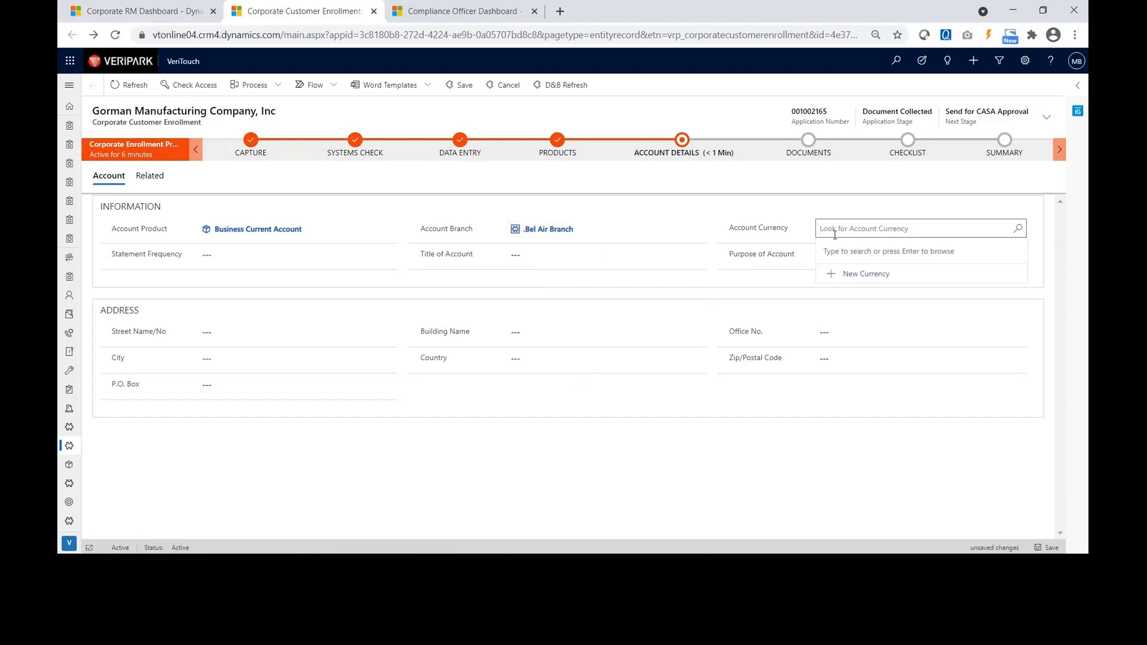
type("usd")
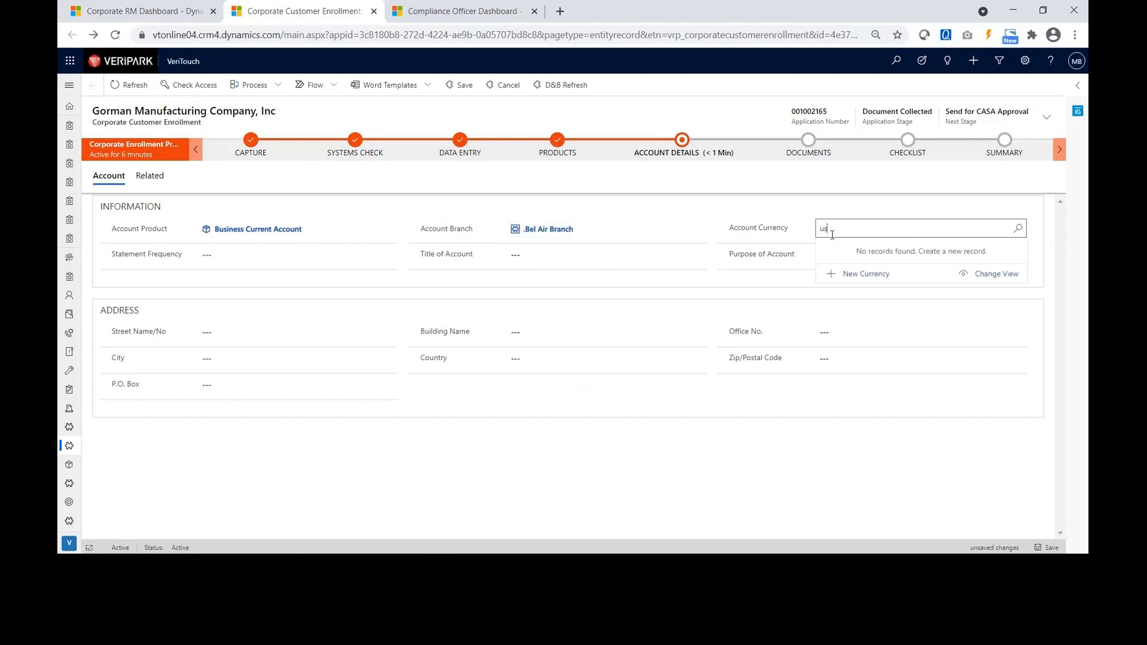
key("BackSpace")
double_click(836, 233)
type("usd")
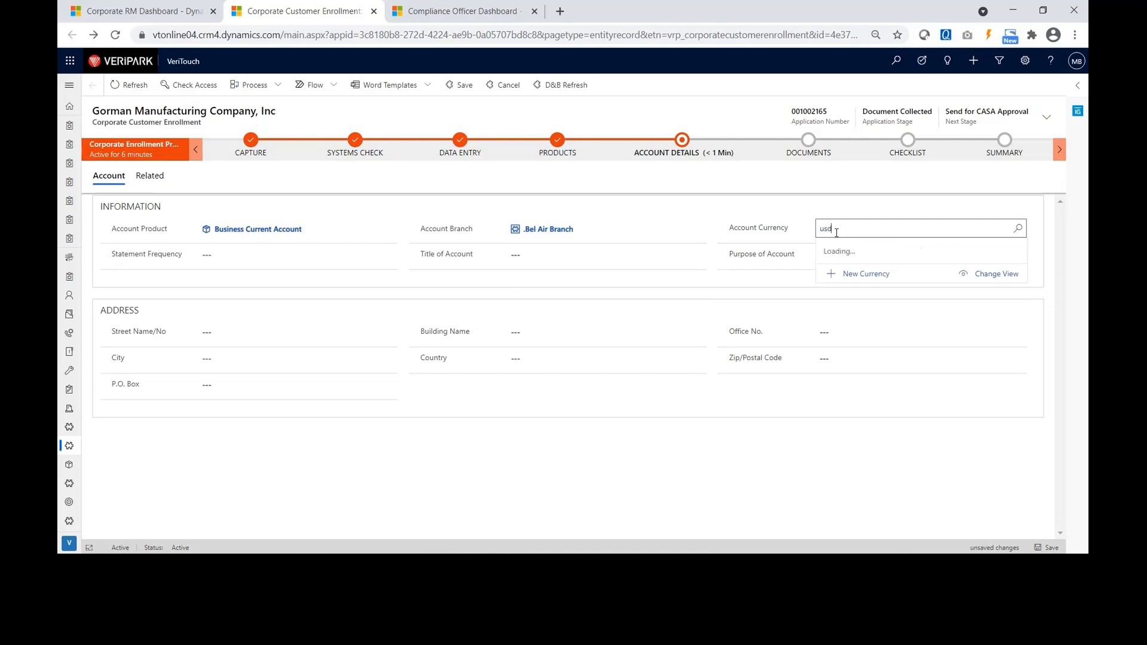
key("BackSpace")
key("BackSpace")
left_click(848, 267)
Set the statement frequency to Monthly and show the Account Details stage details.
left_click(244, 261)
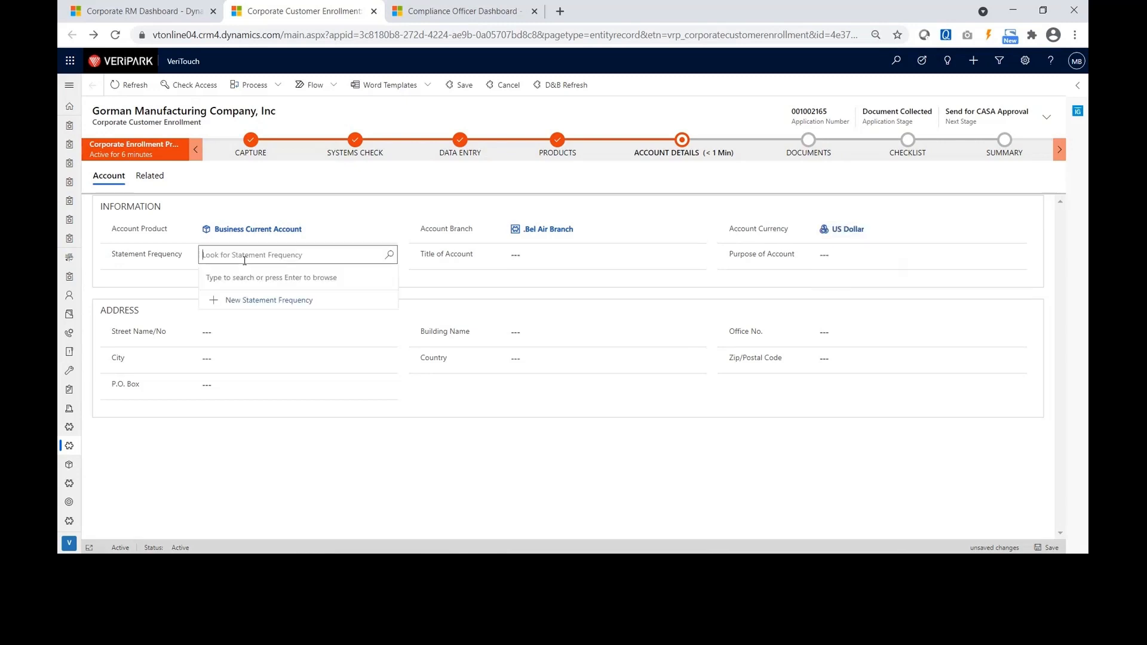
key("Return")
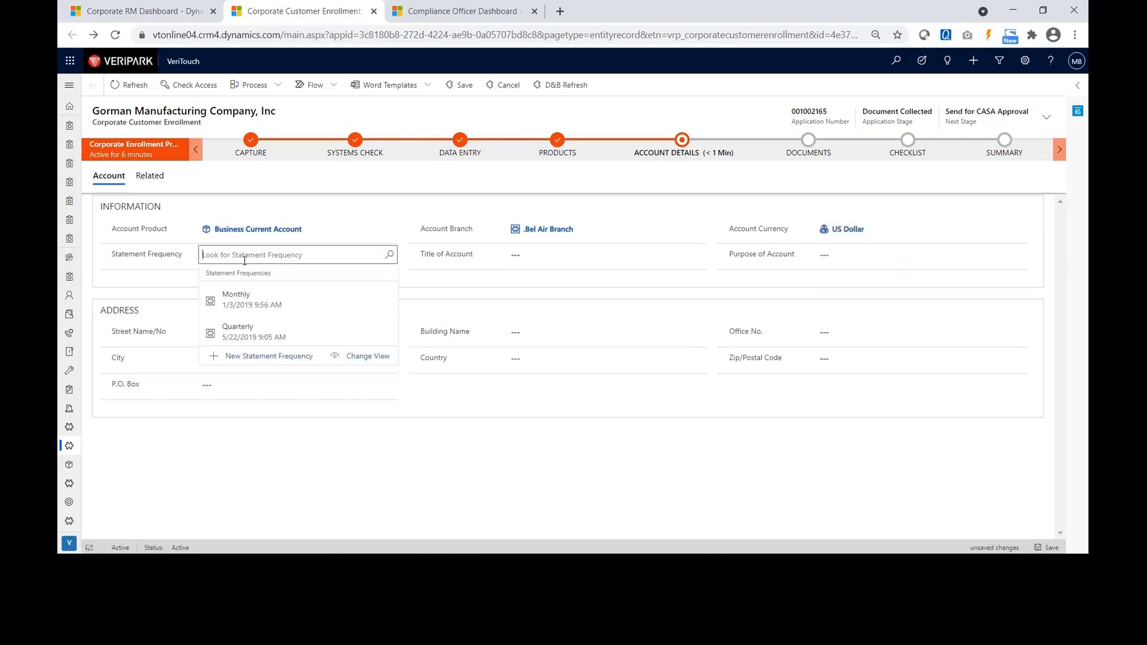
left_click(252, 305)
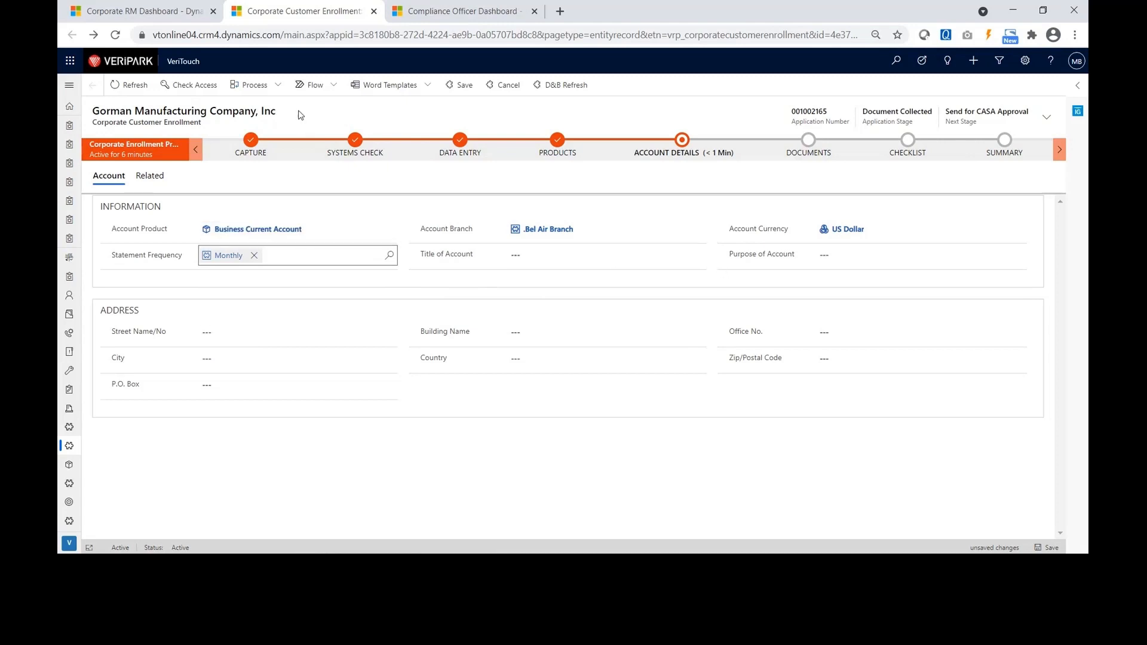
left_click(685, 148)
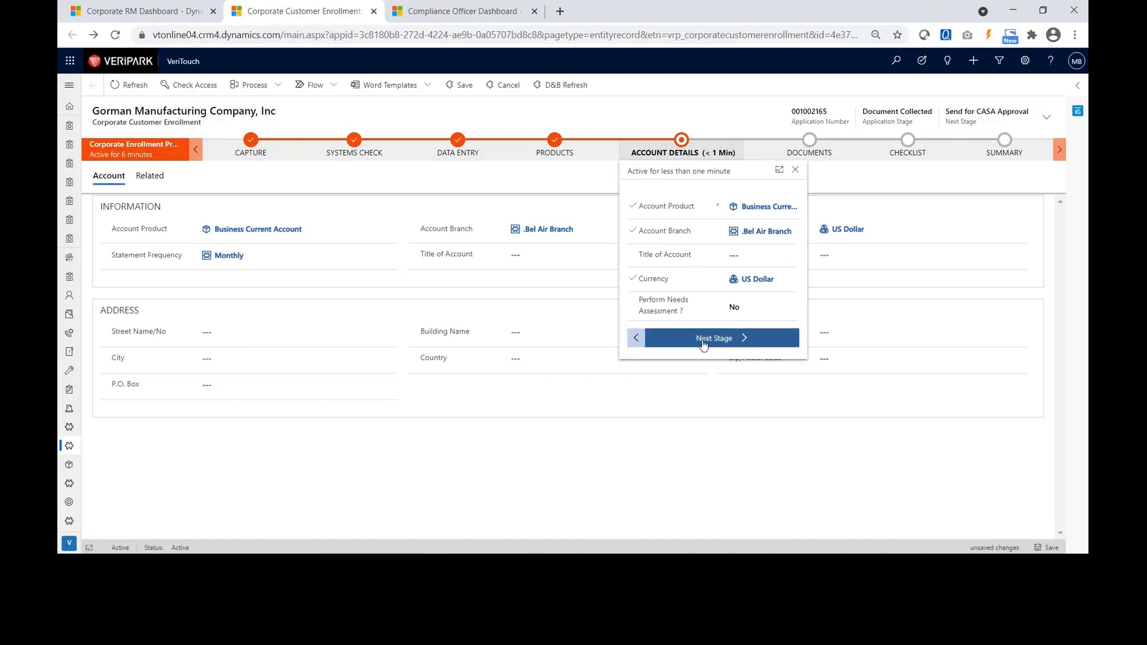
Advance the enrollment to Documents, revealing its four required documents, none uploaded.
left_click(703, 339)
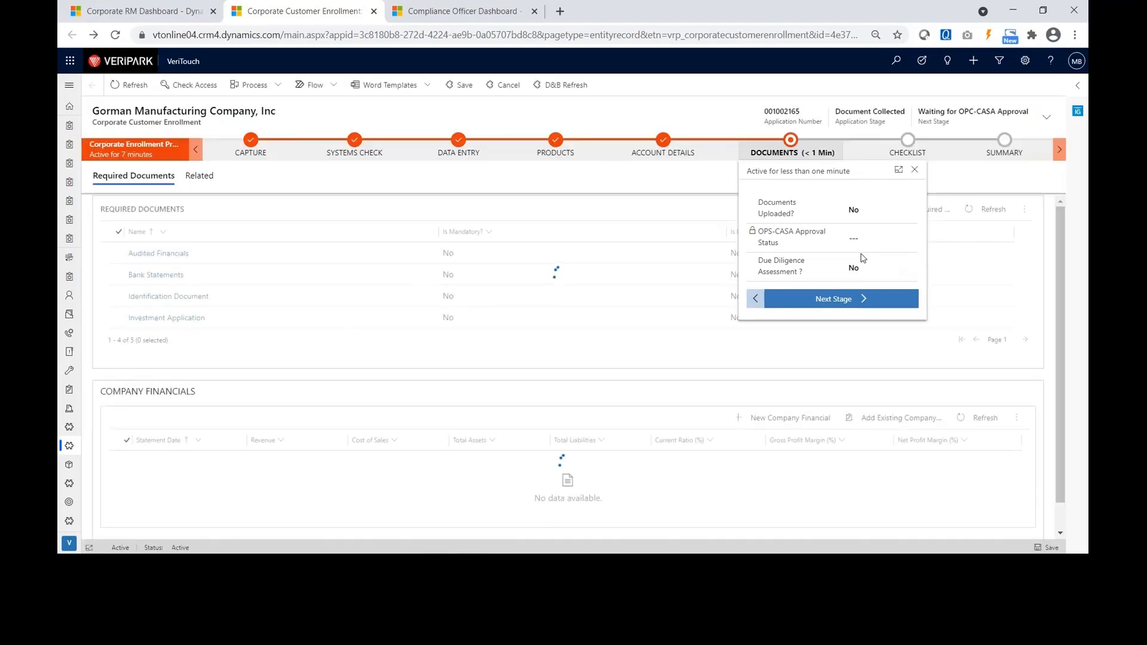
left_click(914, 169)
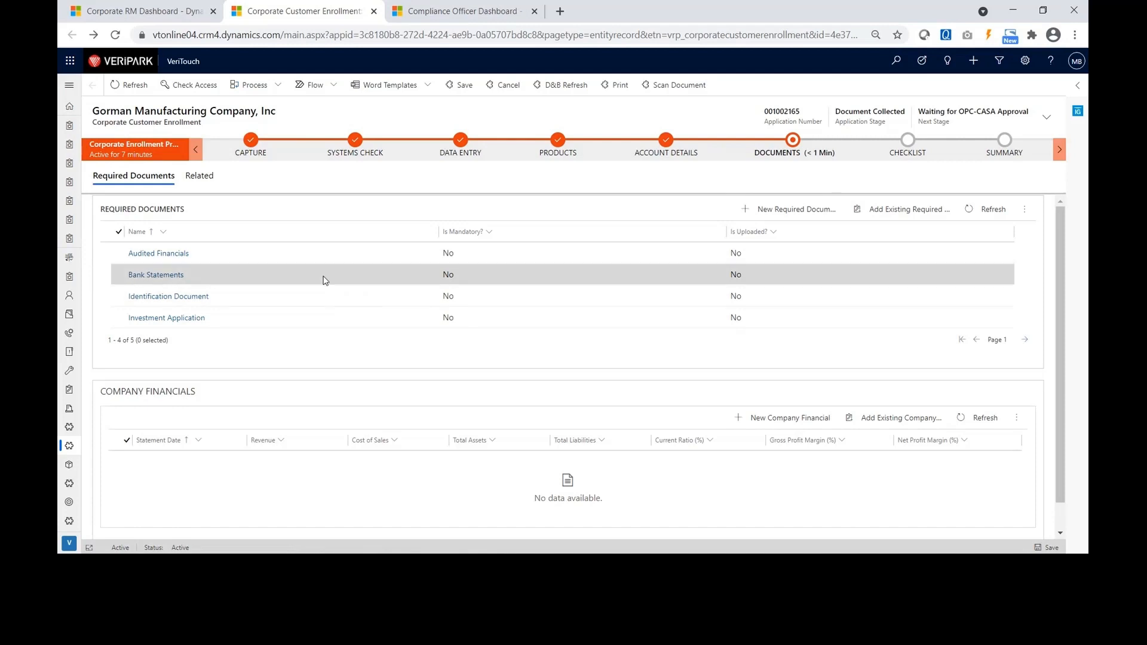
Mark the Bank Statements required document as uploaded through the scanning window, then save it.
double_click(274, 278)
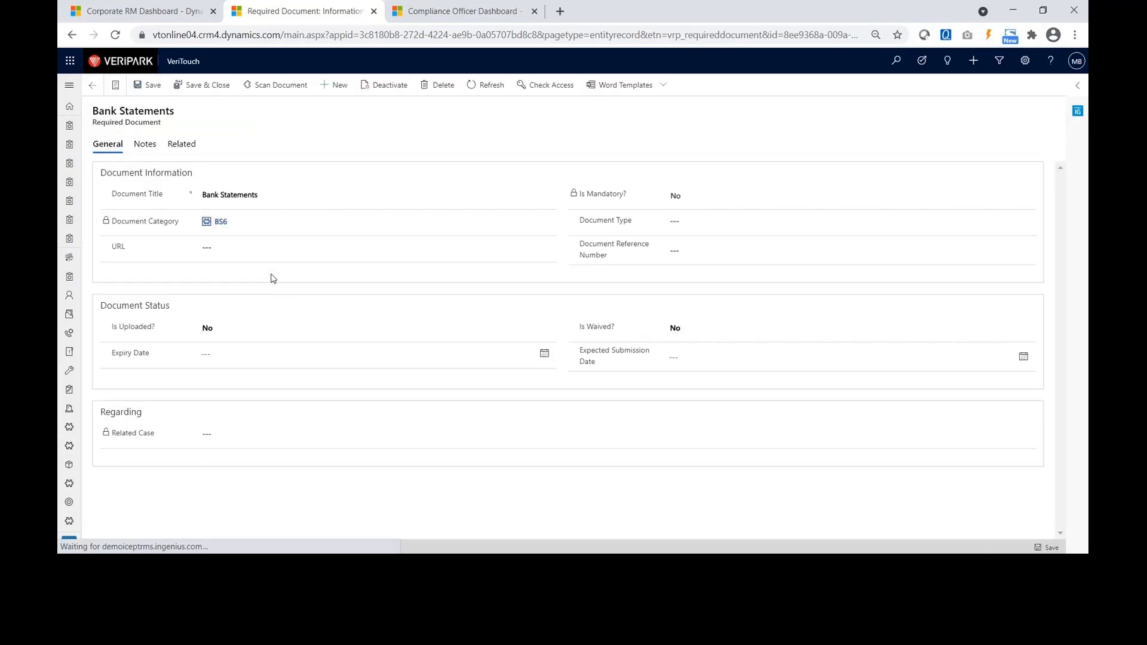
left_click(282, 94)
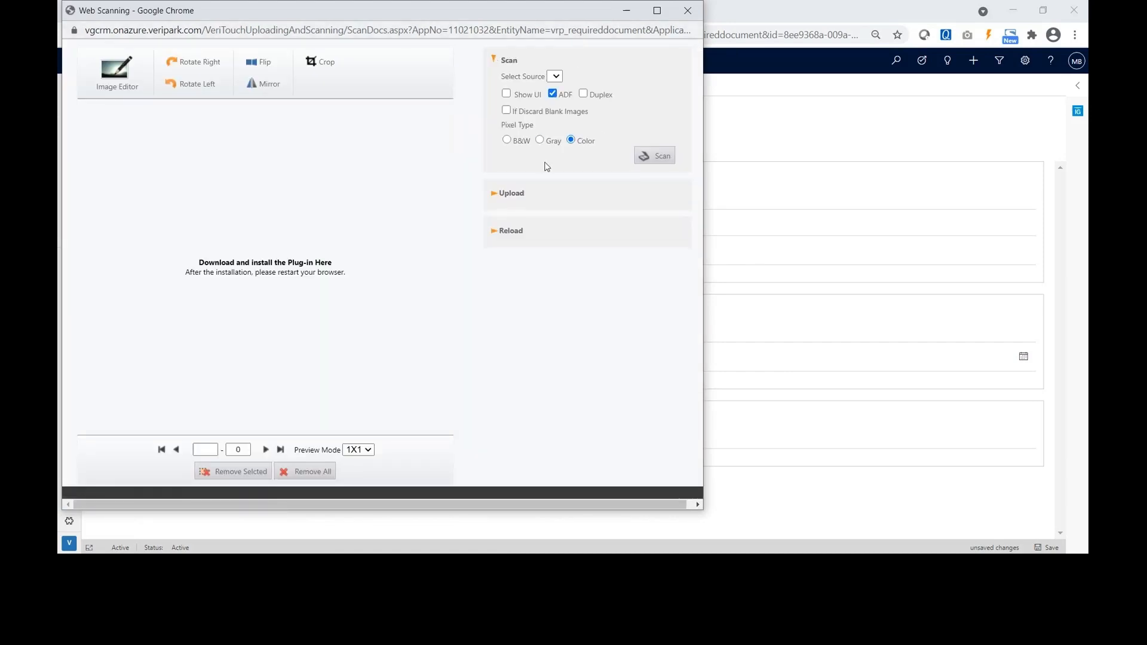
left_click(509, 194)
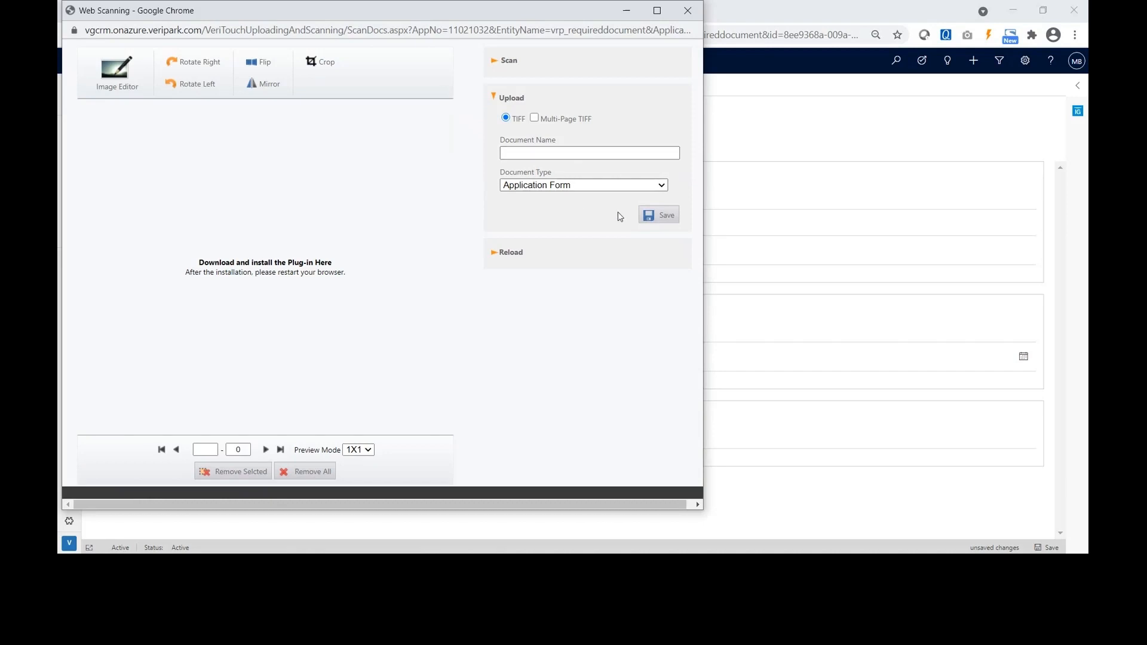
left_click(691, 10)
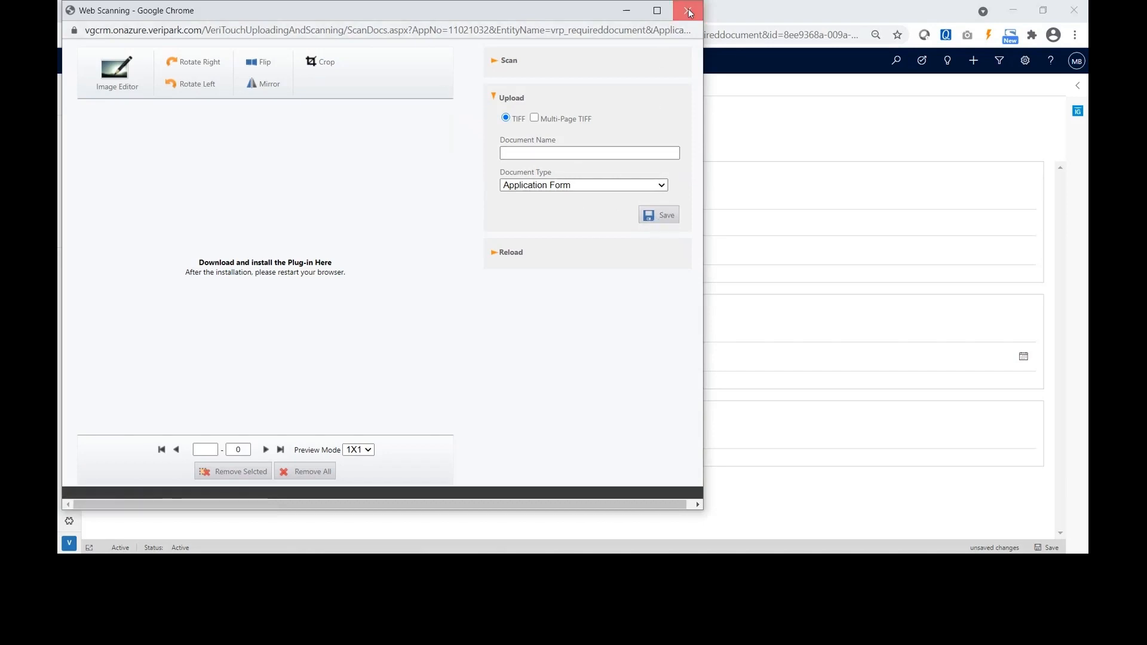
left_click(195, 94)
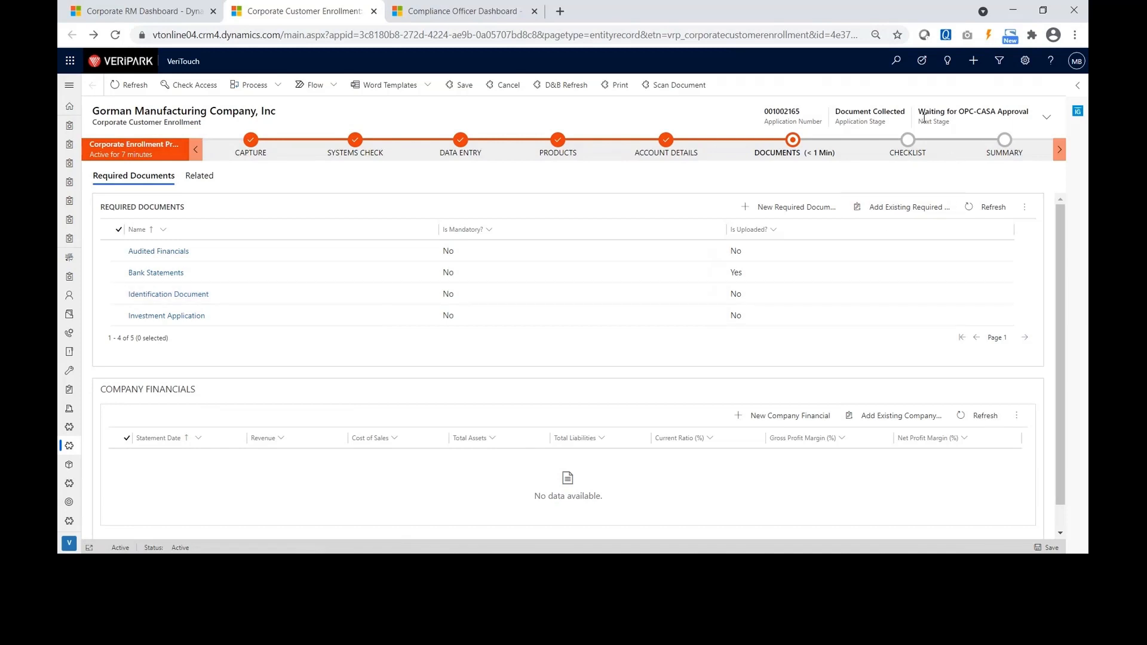
Refresh the enrollment, now waiting for OPC-CASA approval, and switch to the Compliance Officer Dashboard.
left_click_drag(920, 113, 1029, 107)
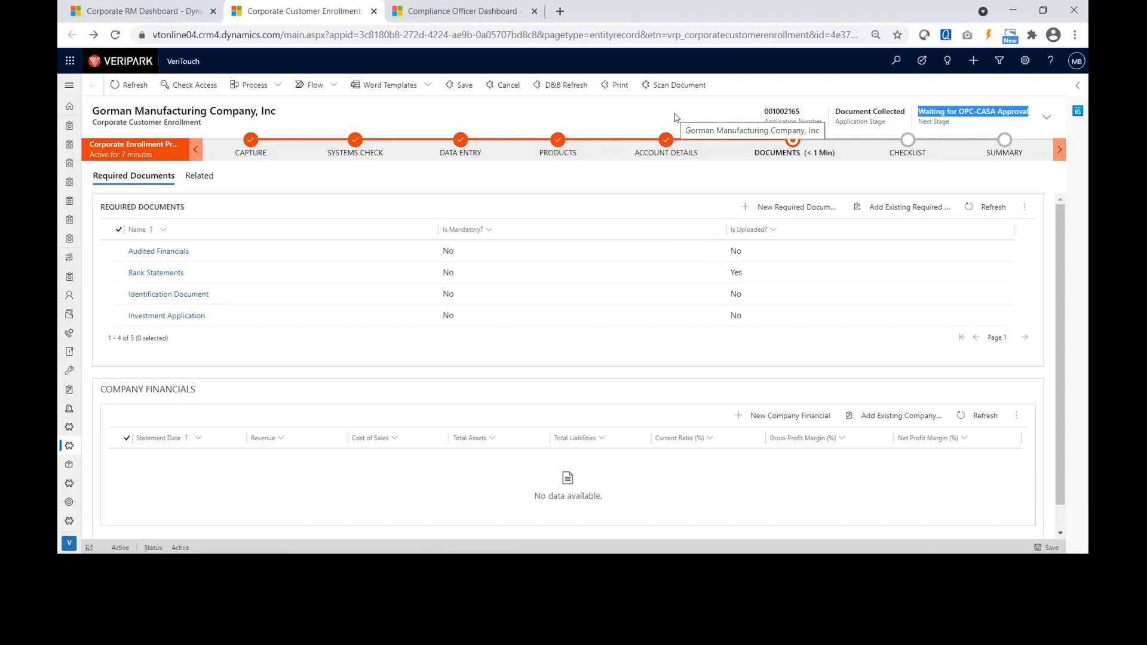
left_click(623, 115)
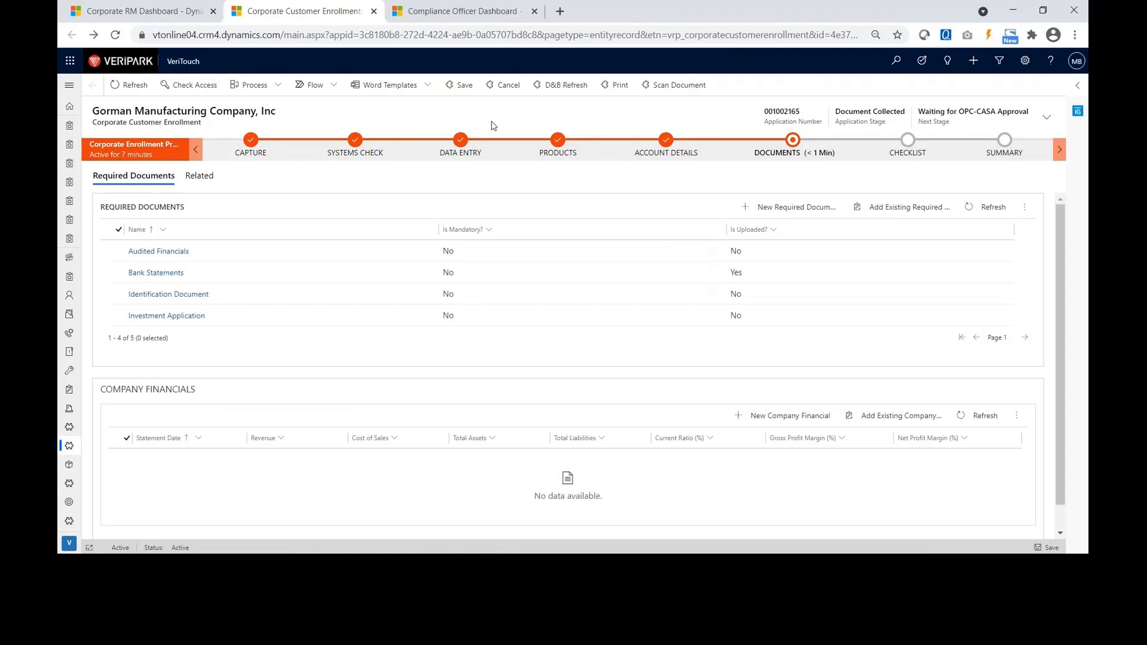
left_click(128, 85)
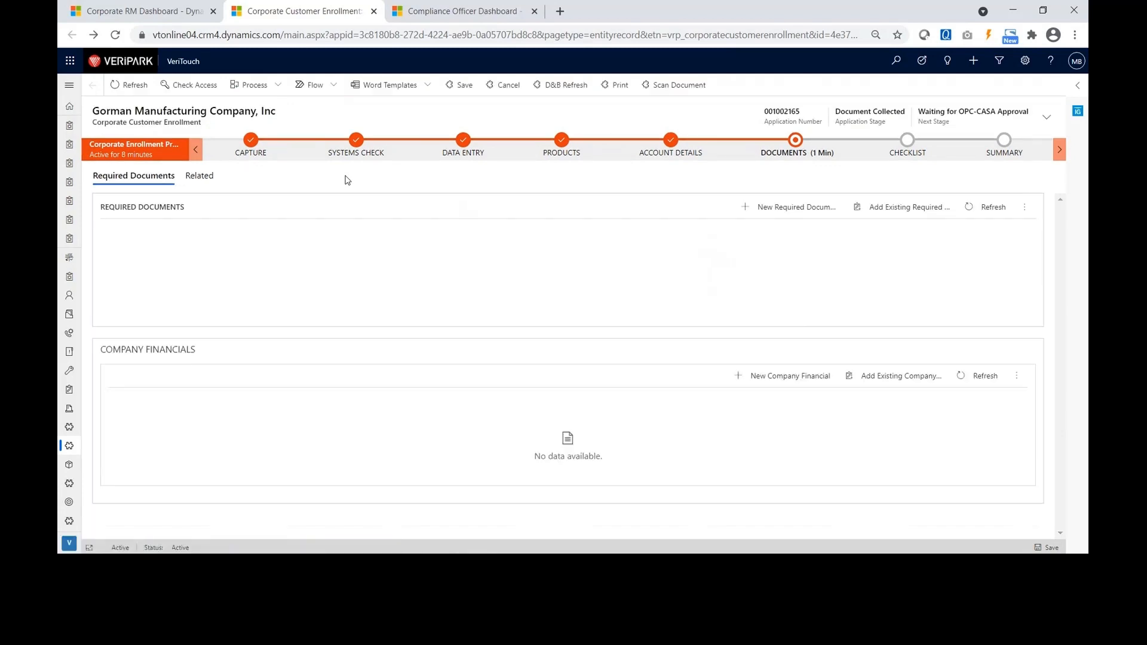
left_click(435, 12)
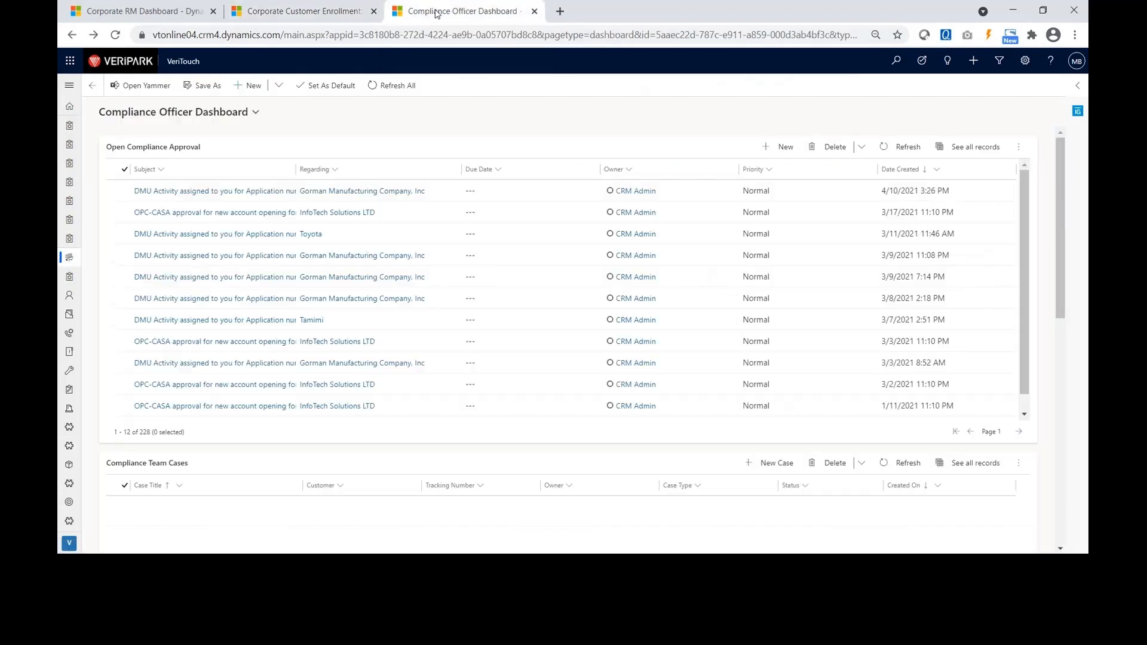
Approve Gorman Manufacturing's new OPC-CASA request from the refreshed dashboard and return to the enrollment.
left_click(394, 87)
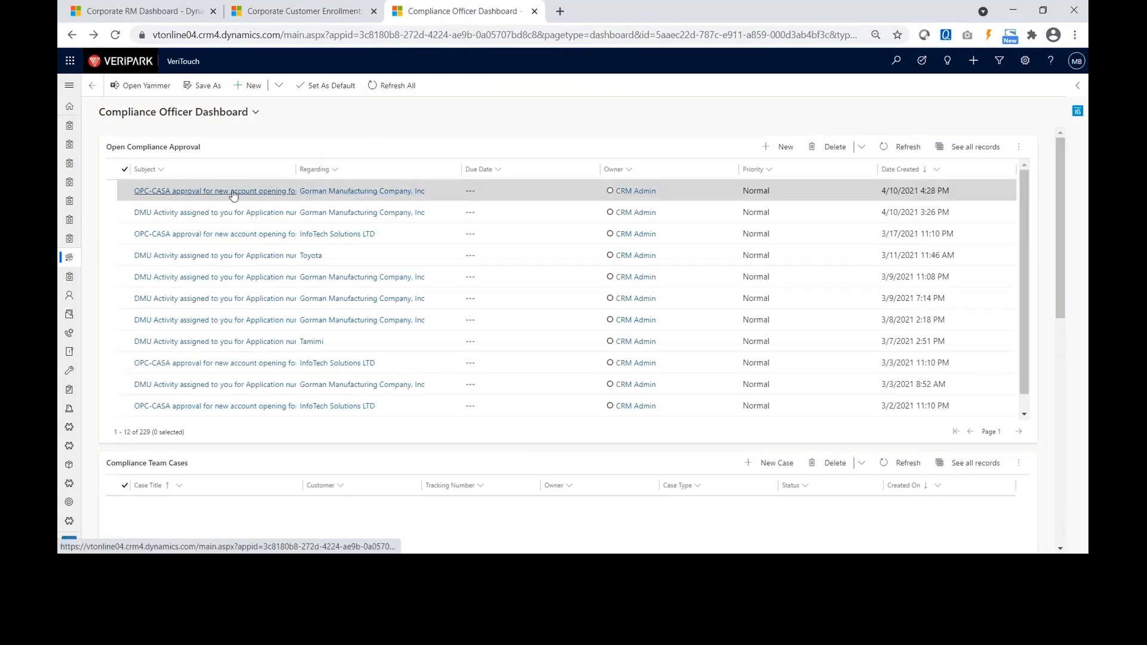
double_click(445, 199)
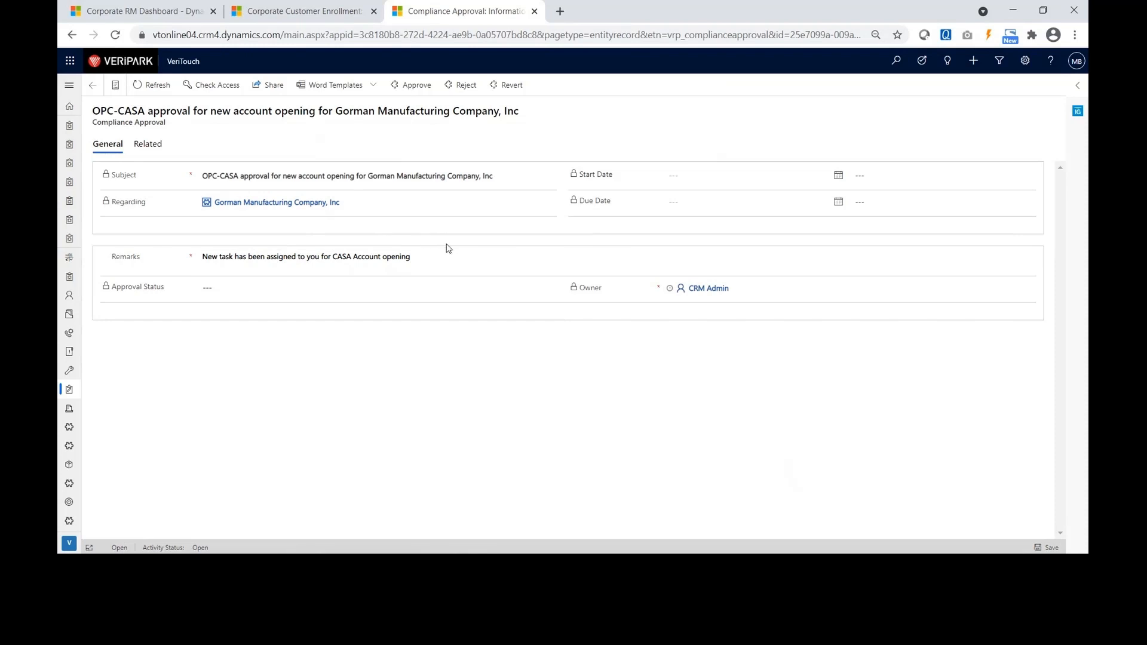
left_click(417, 86)
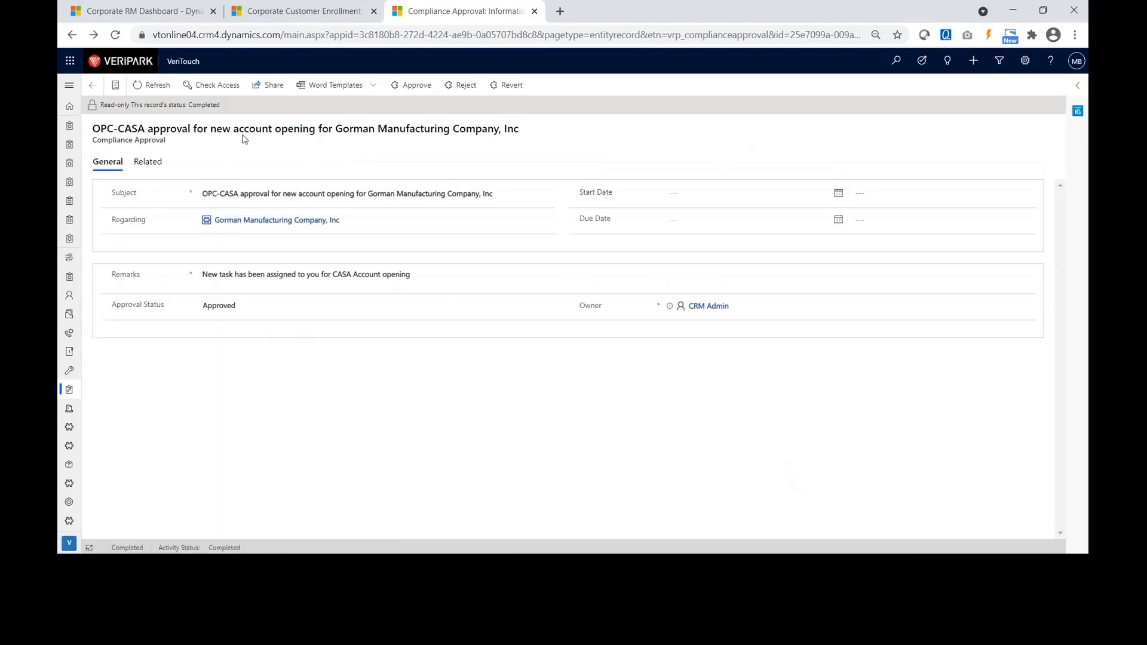
left_click(315, 13)
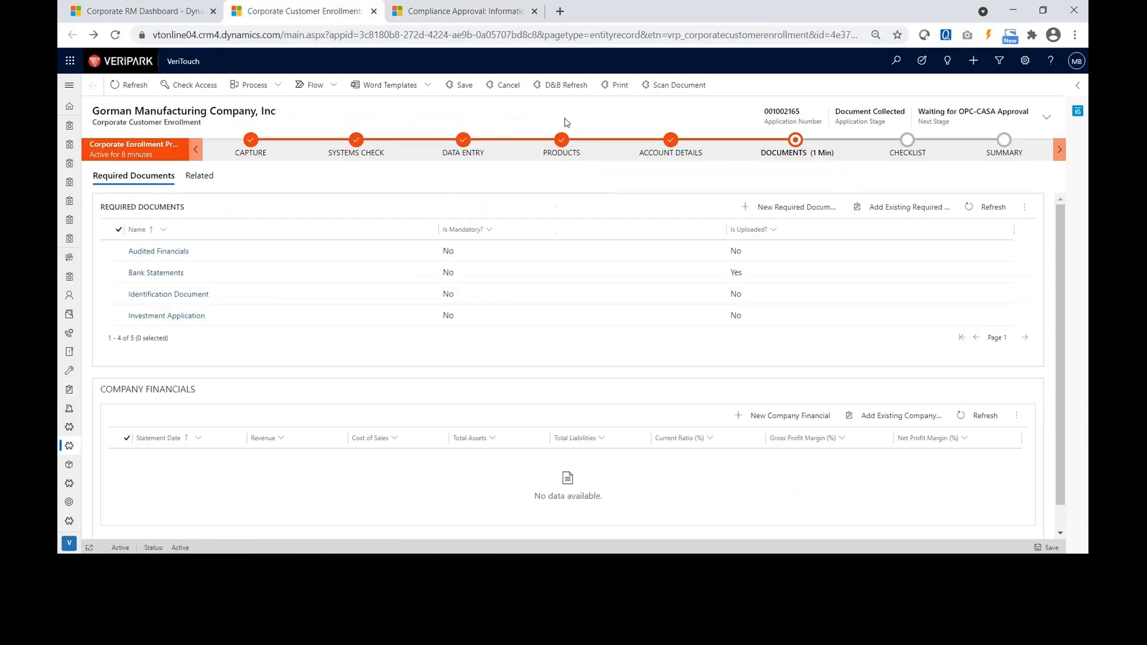
Refresh the enrollment to show OPS-CASA Approved, then set Documents Uploaded? to Yes.
left_click(127, 85)
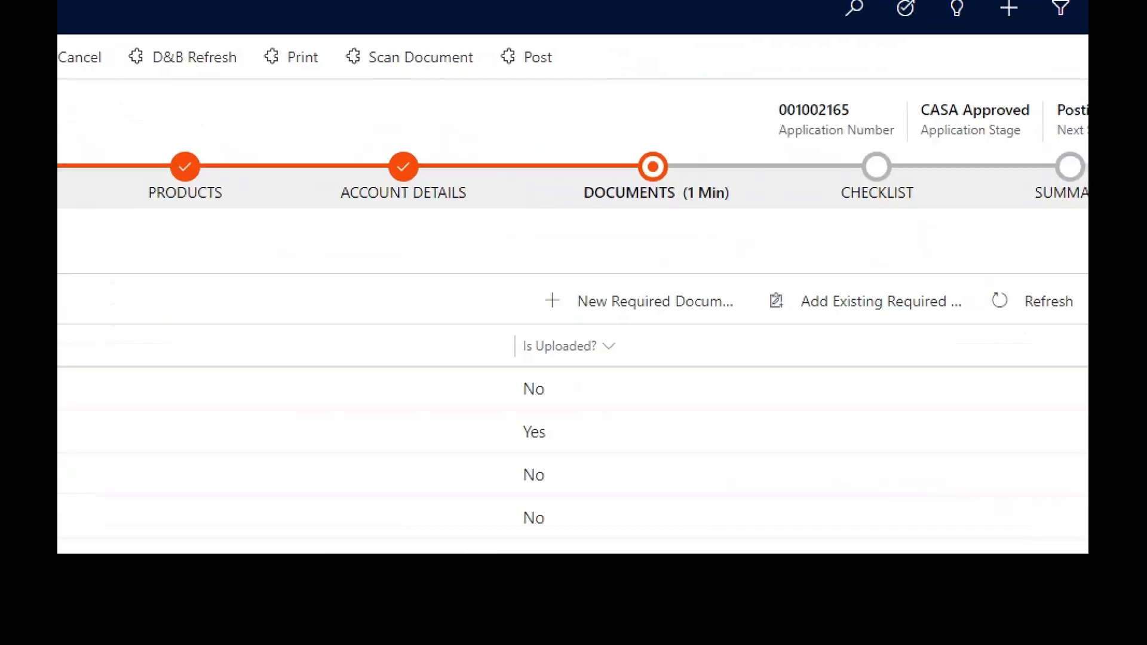
left_click(961, 118)
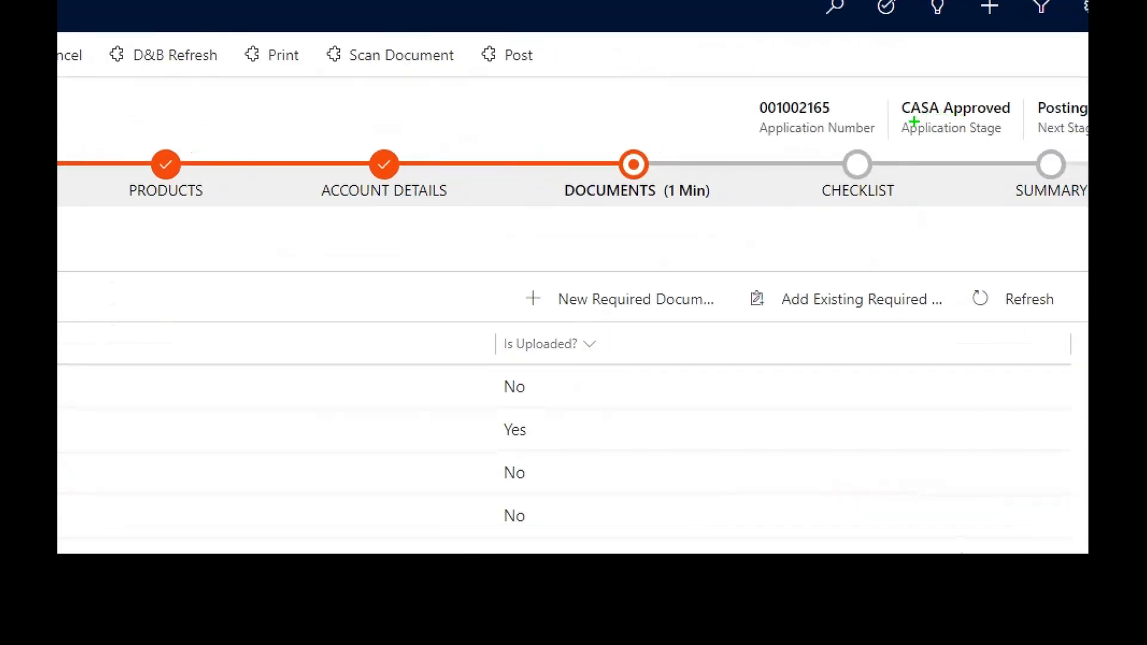
left_click_drag(934, 123, 984, 116)
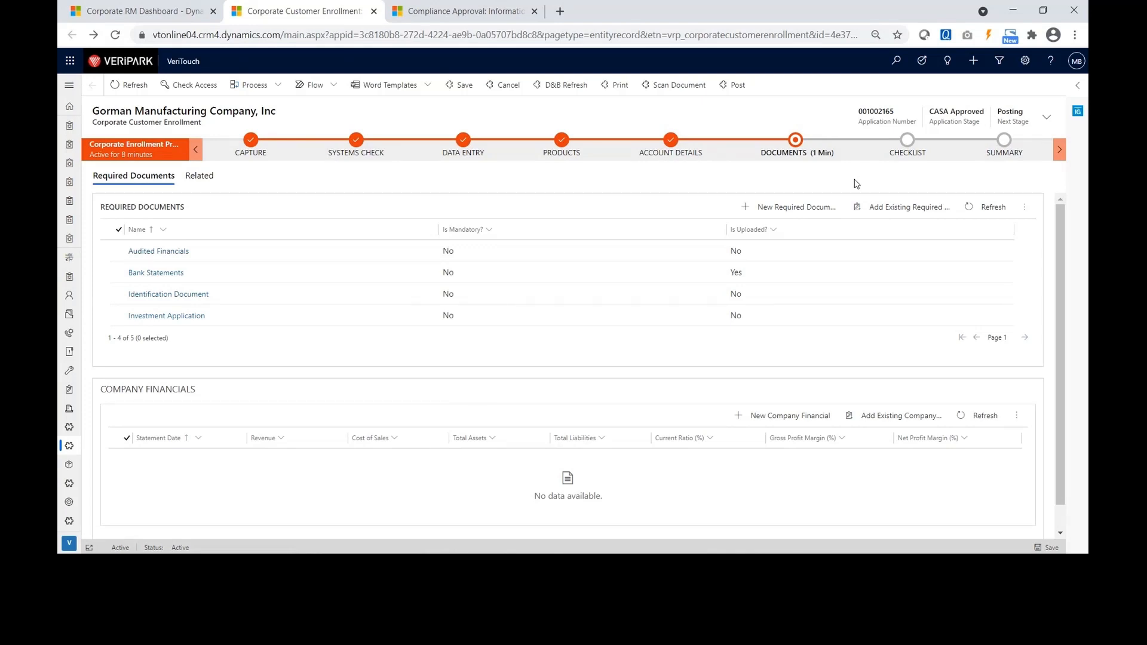
left_click(797, 150)
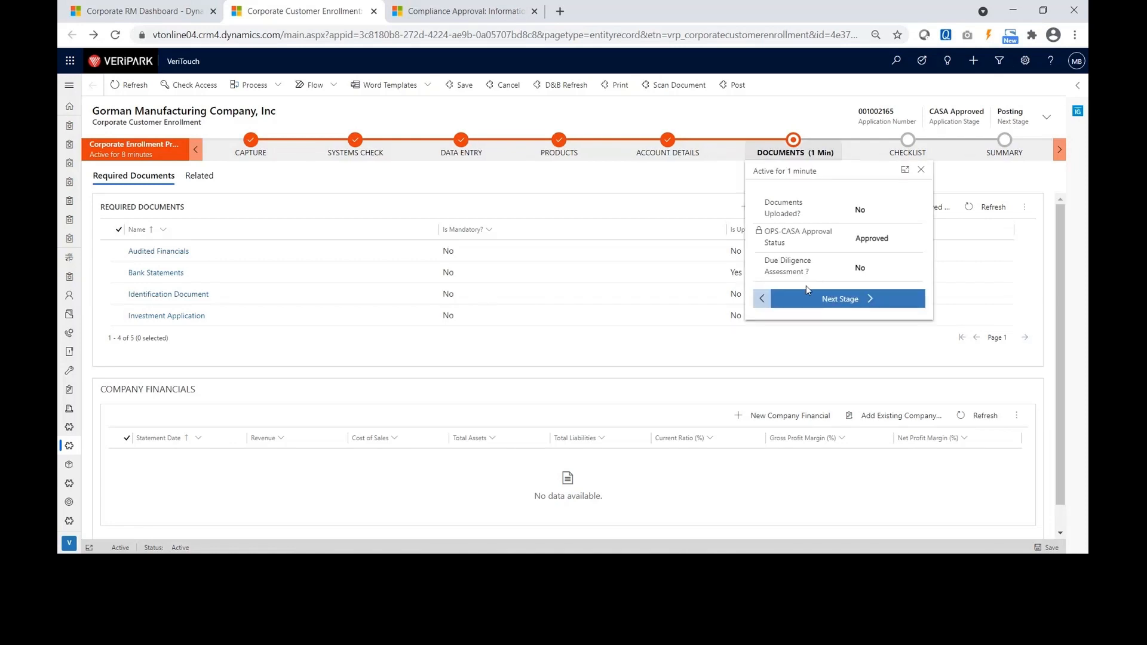
left_click(860, 210)
Advance the enrollment to the Checklist stage and close its stage details.
left_click(815, 301)
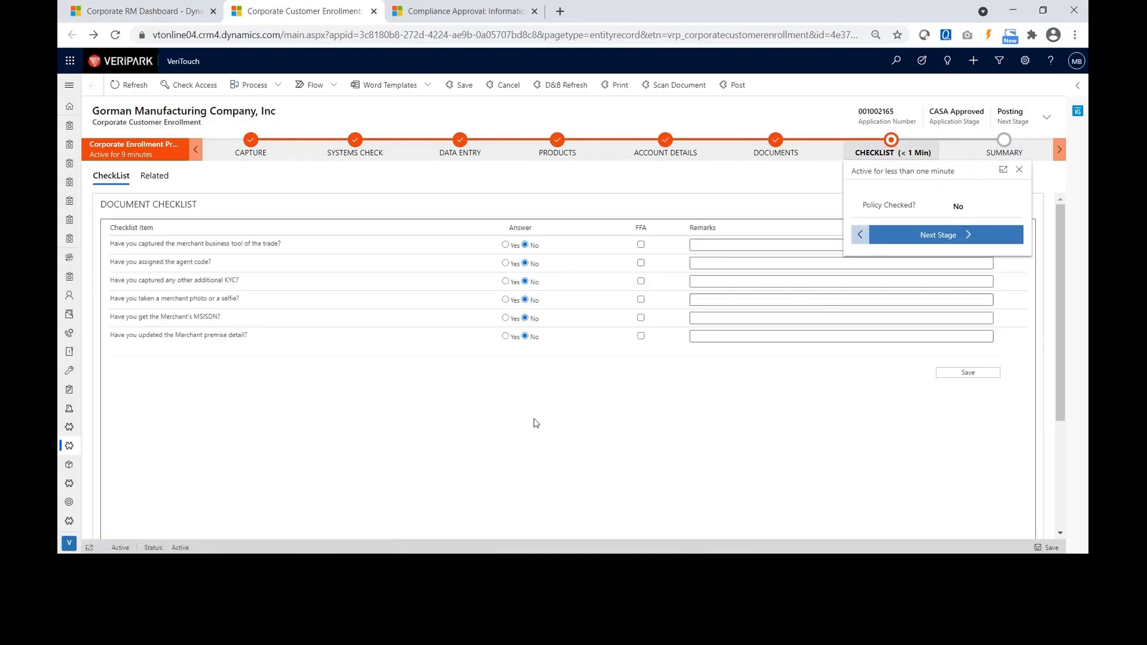
left_click(1019, 171)
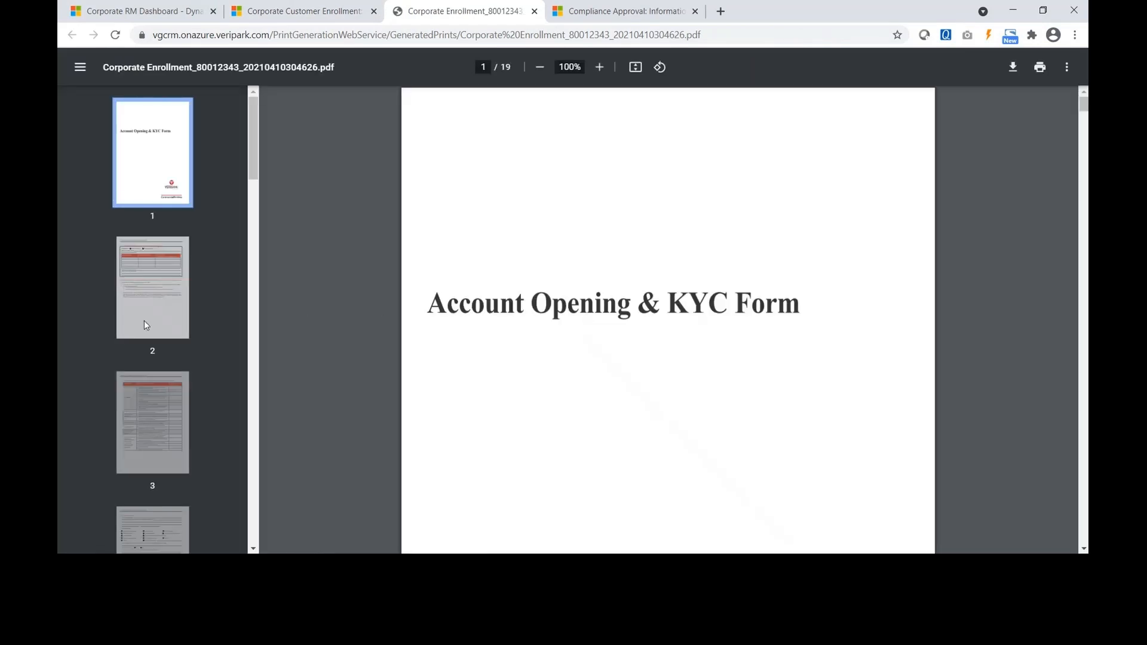
Page through the KYC form PDF from page 2 to page 8, then return to the enrollment checklist.
left_click(153, 304)
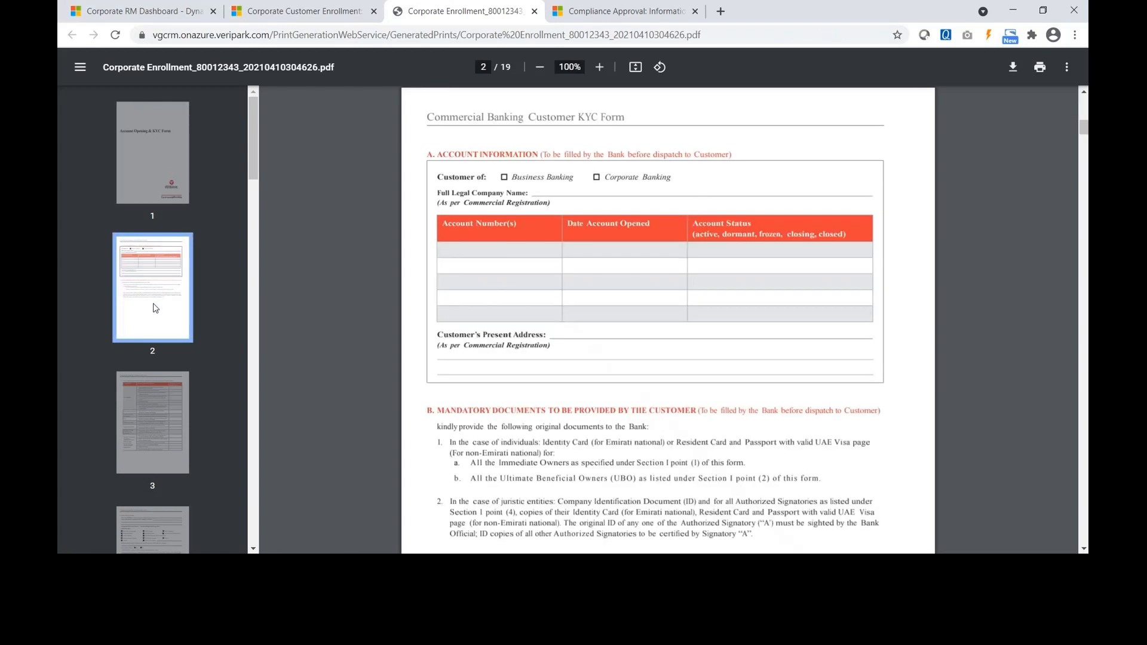
left_click(154, 416)
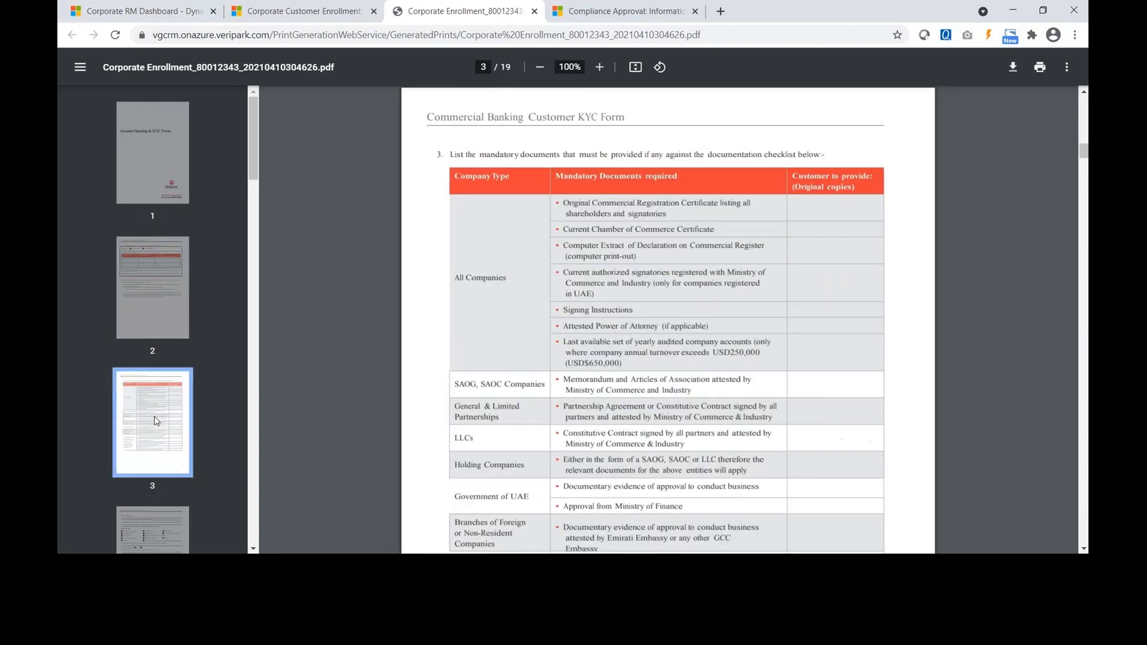
left_click(153, 423)
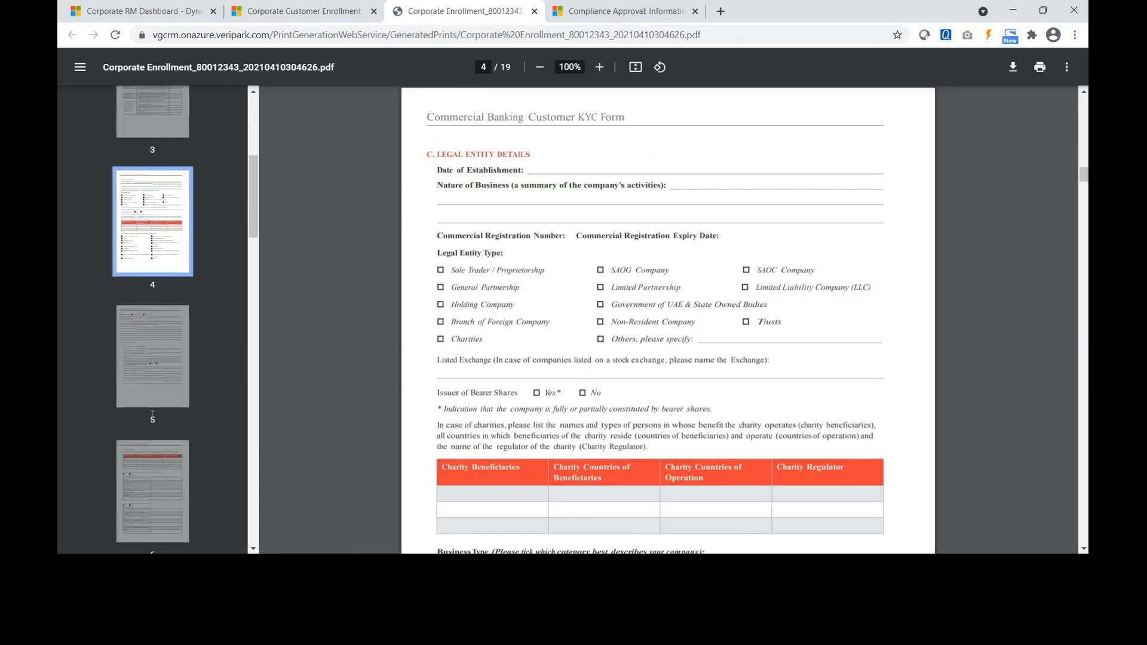
left_click(148, 371)
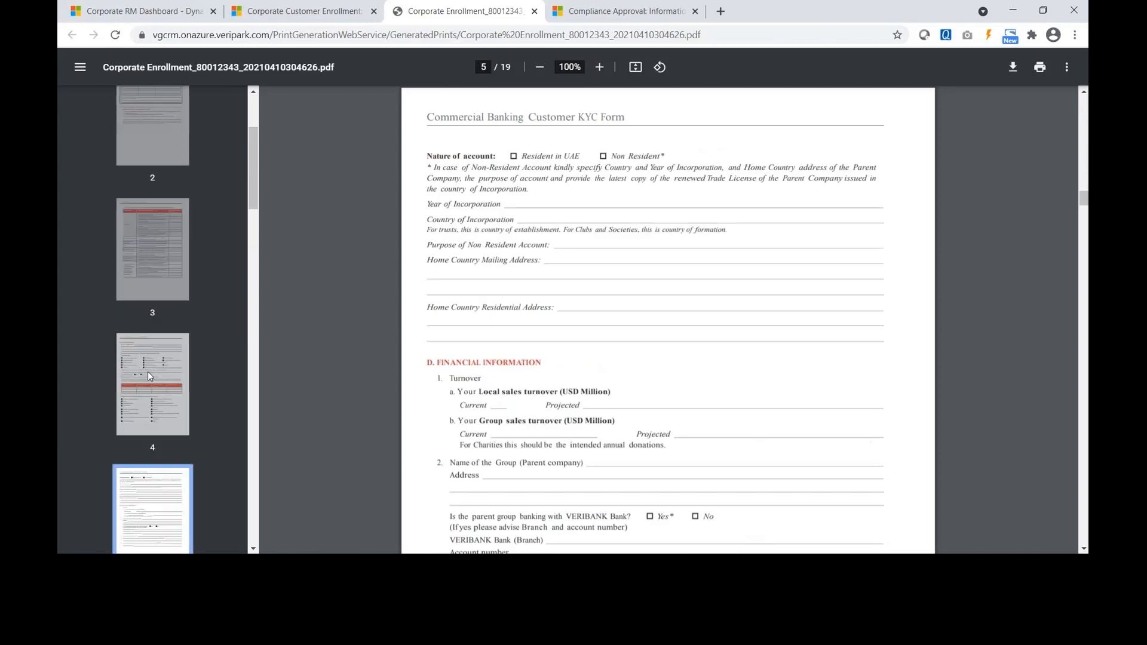
left_click(155, 387)
left_click(154, 417)
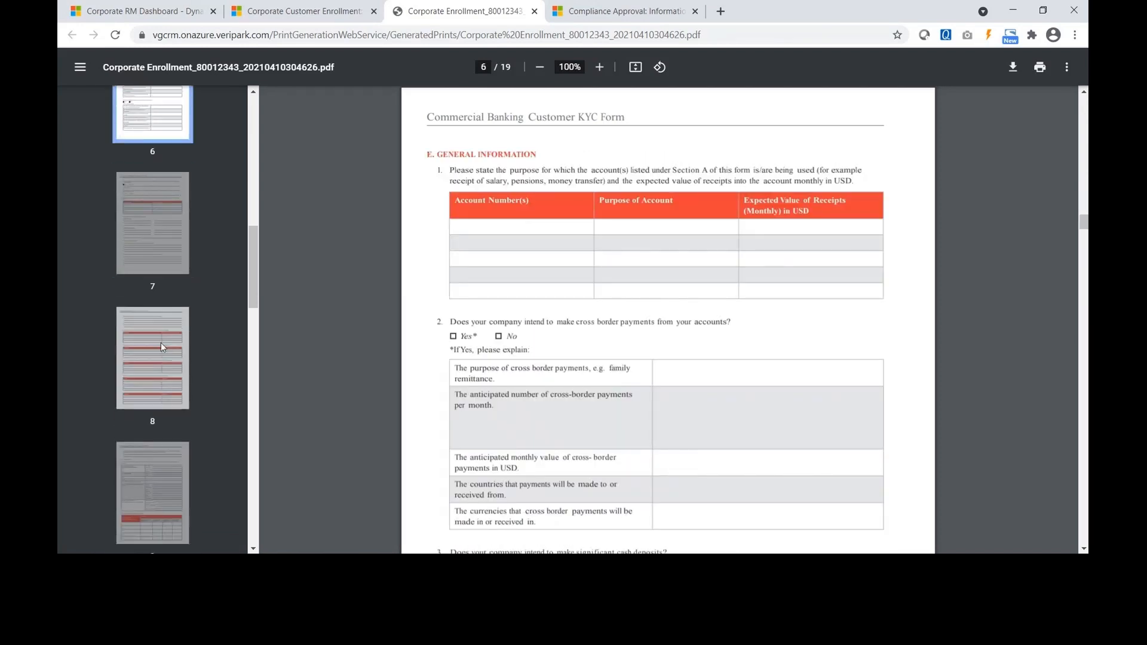
left_click(156, 348)
scroll(156, 348, "down", 6)
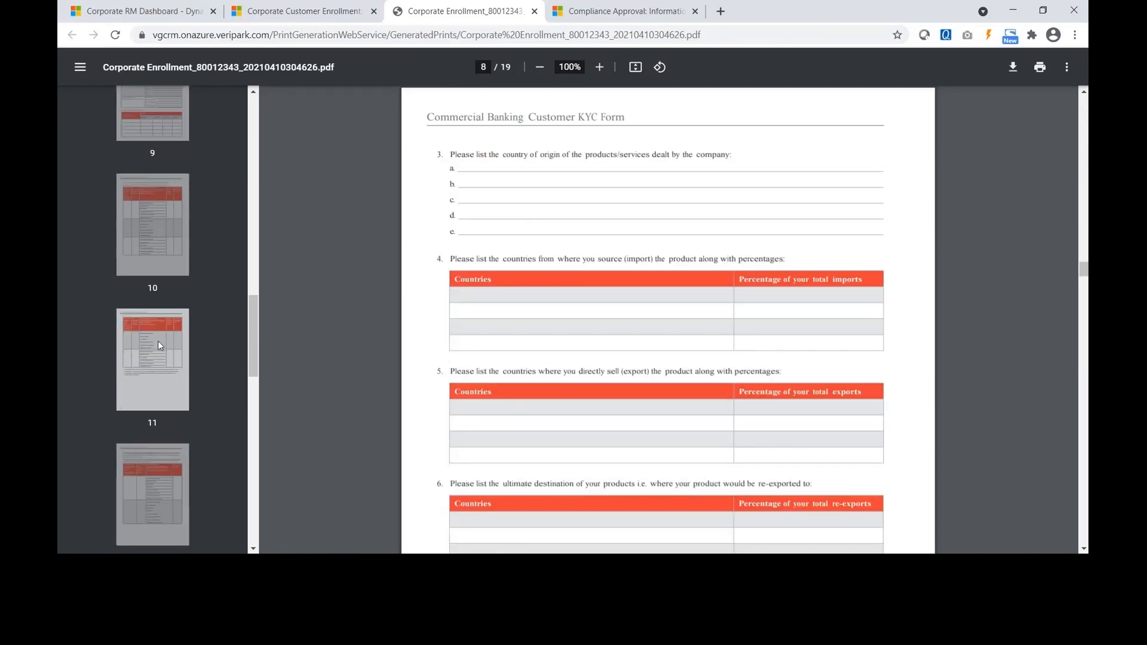
left_click(336, 10)
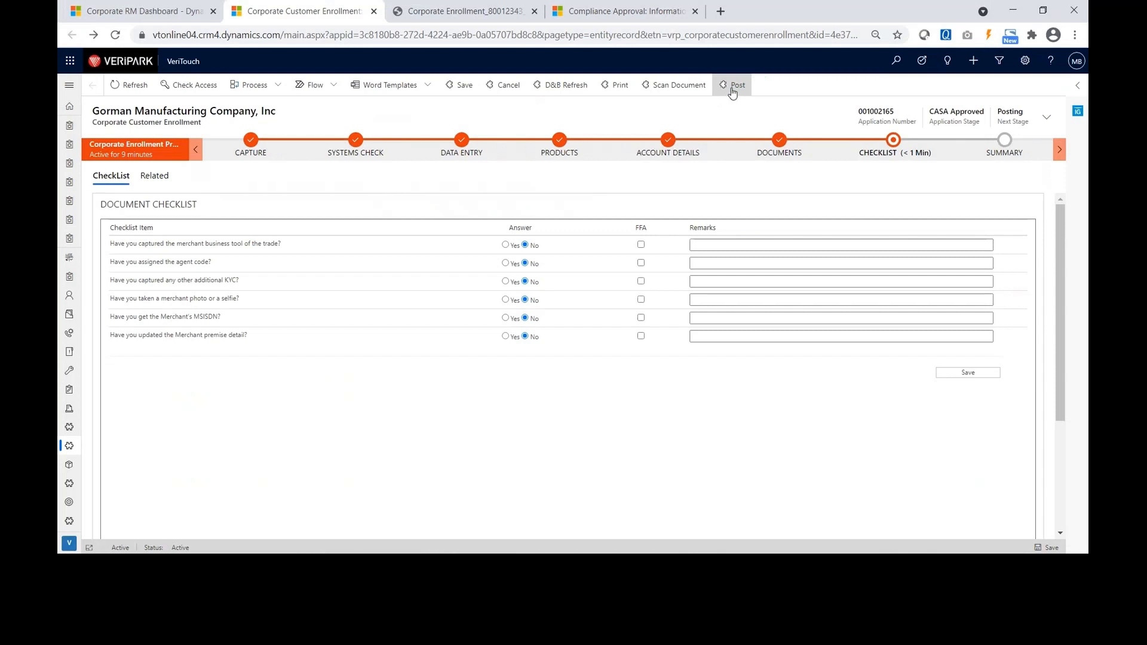
Post the Gorman Manufacturing enrollment record and confirm the posting.
left_click(734, 90)
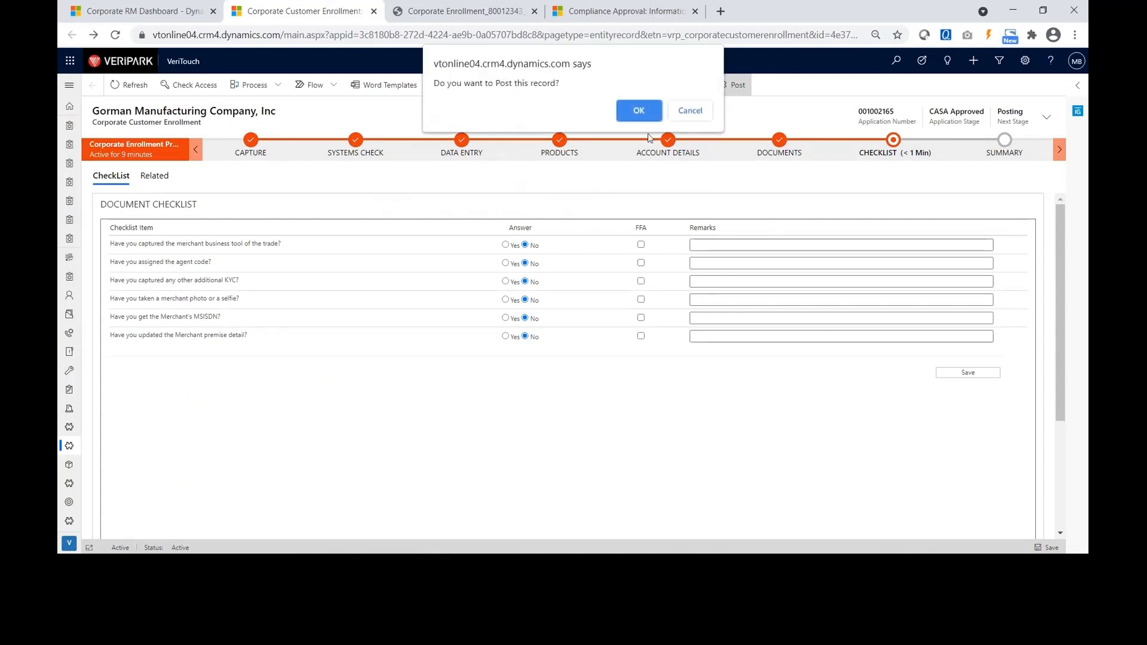
left_click(634, 113)
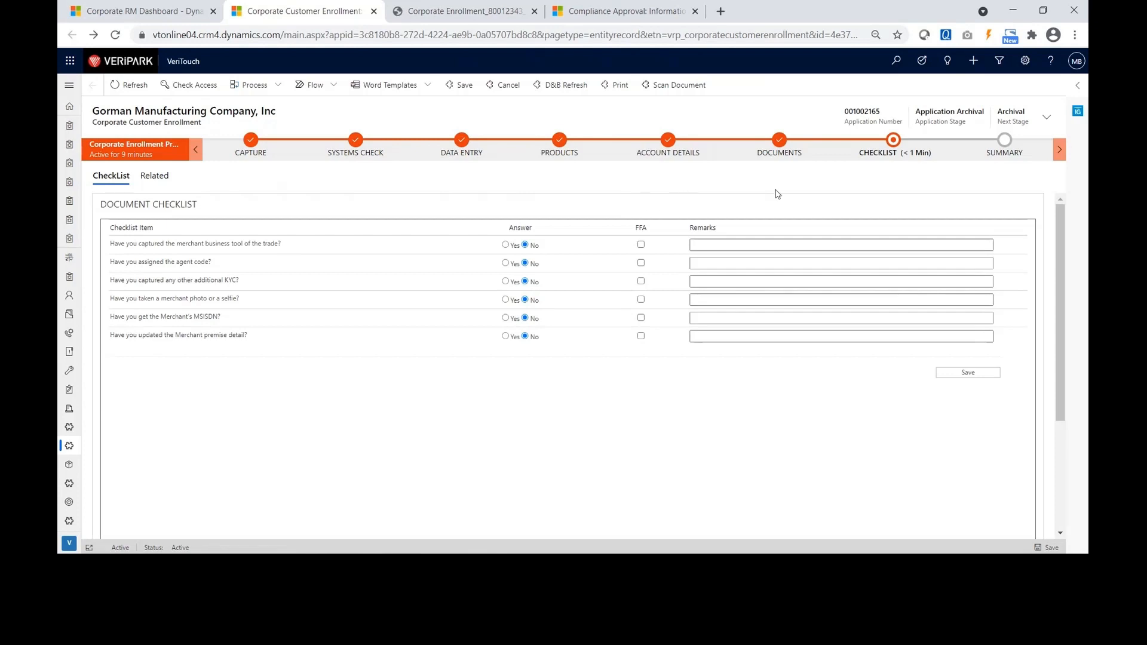
Advance the enrollment from the Checklist stage to the Summary stage.
left_click(899, 148)
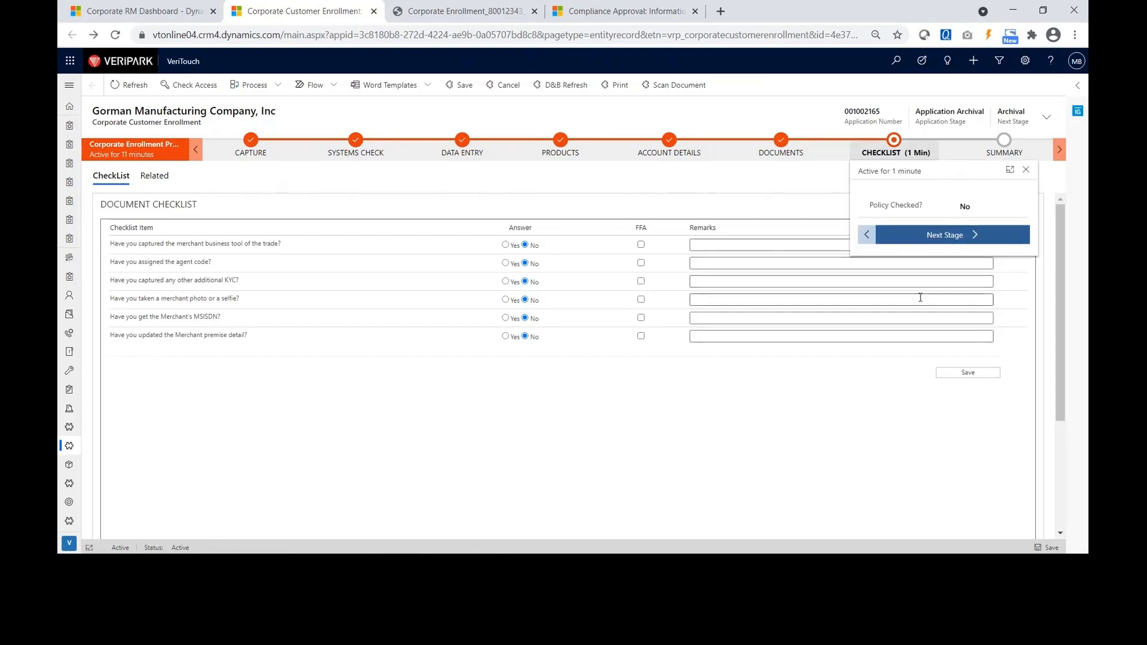
left_click(945, 235)
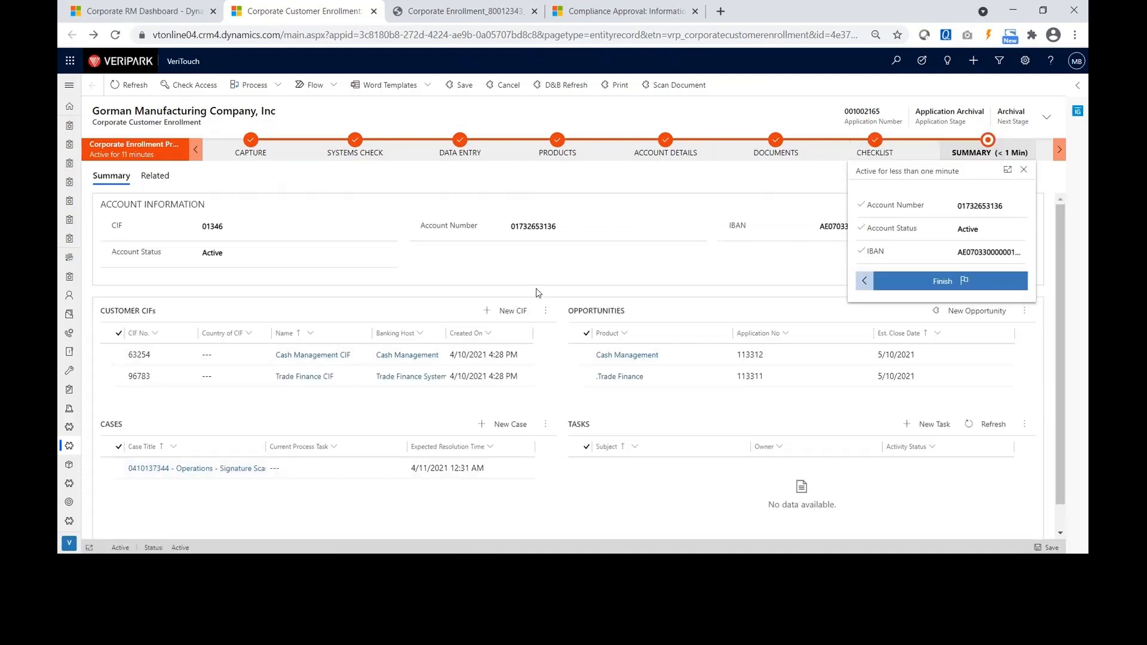
left_click(1024, 170)
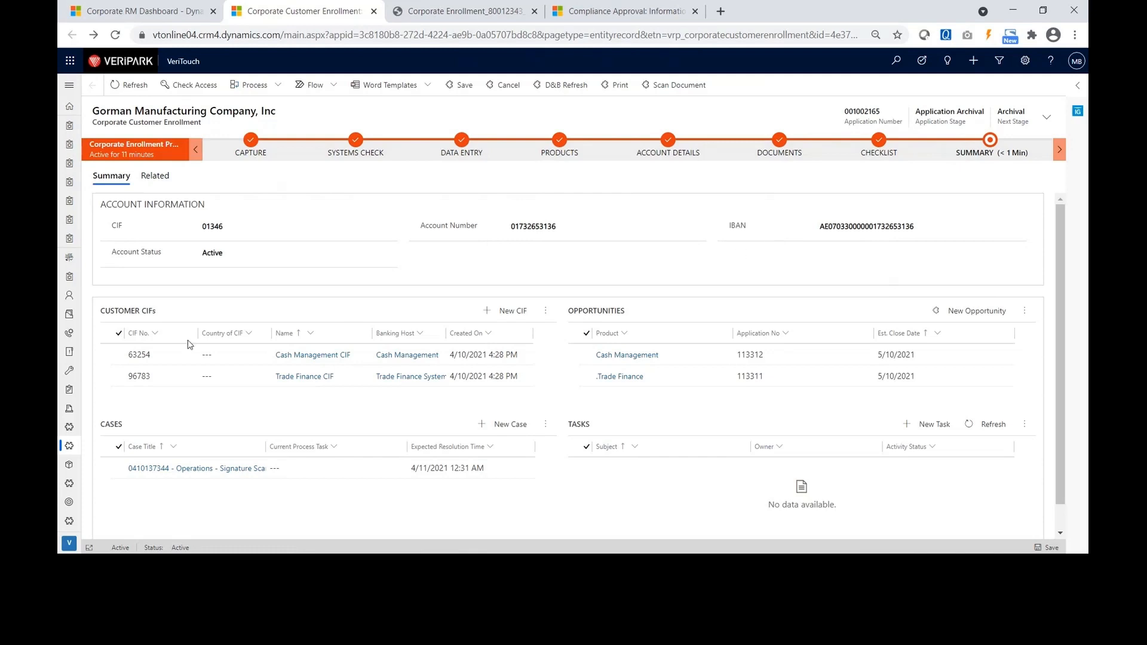
scroll(189, 344, "down", 1)
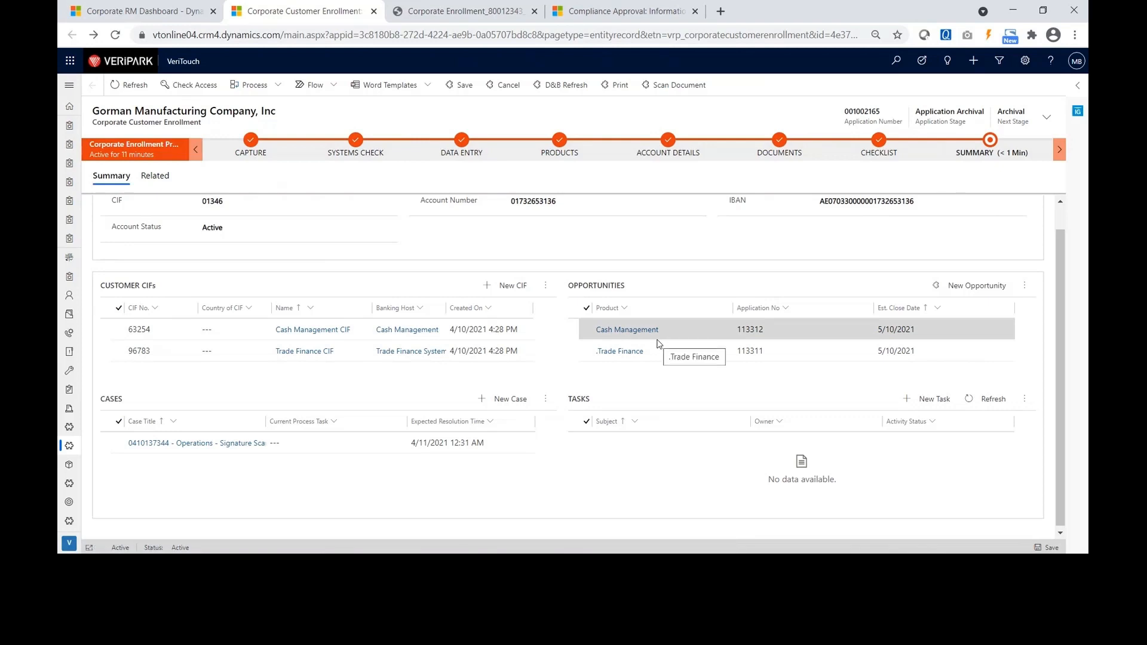
Finish the enrollment process at Summary and acknowledge the end-of-process message.
left_click(991, 145)
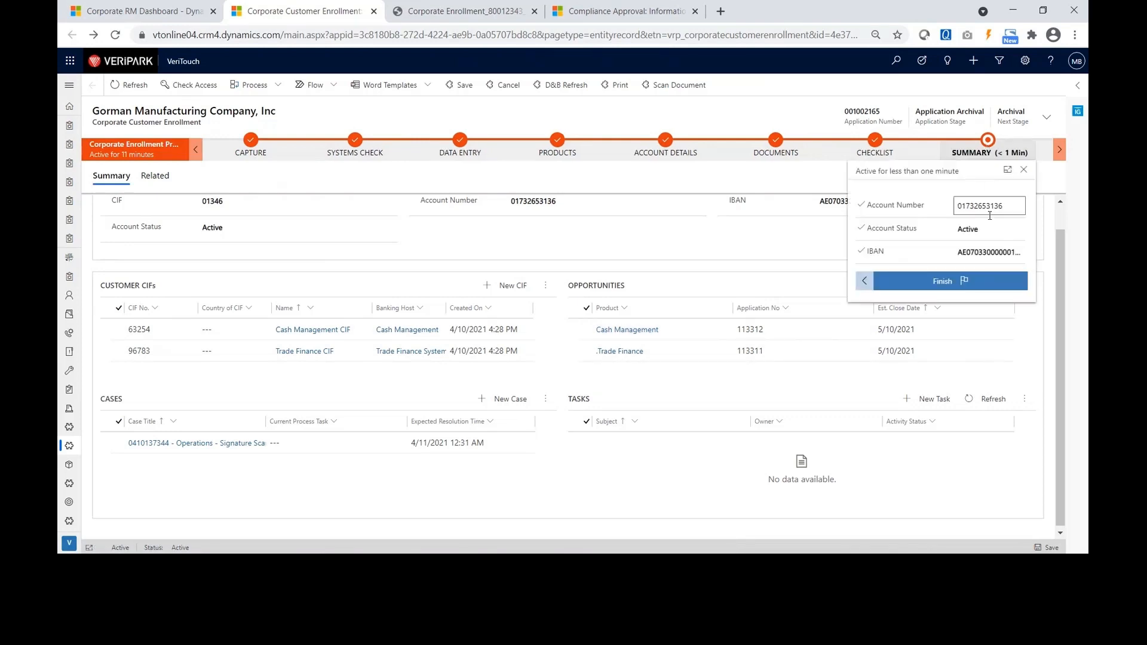
left_click(932, 285)
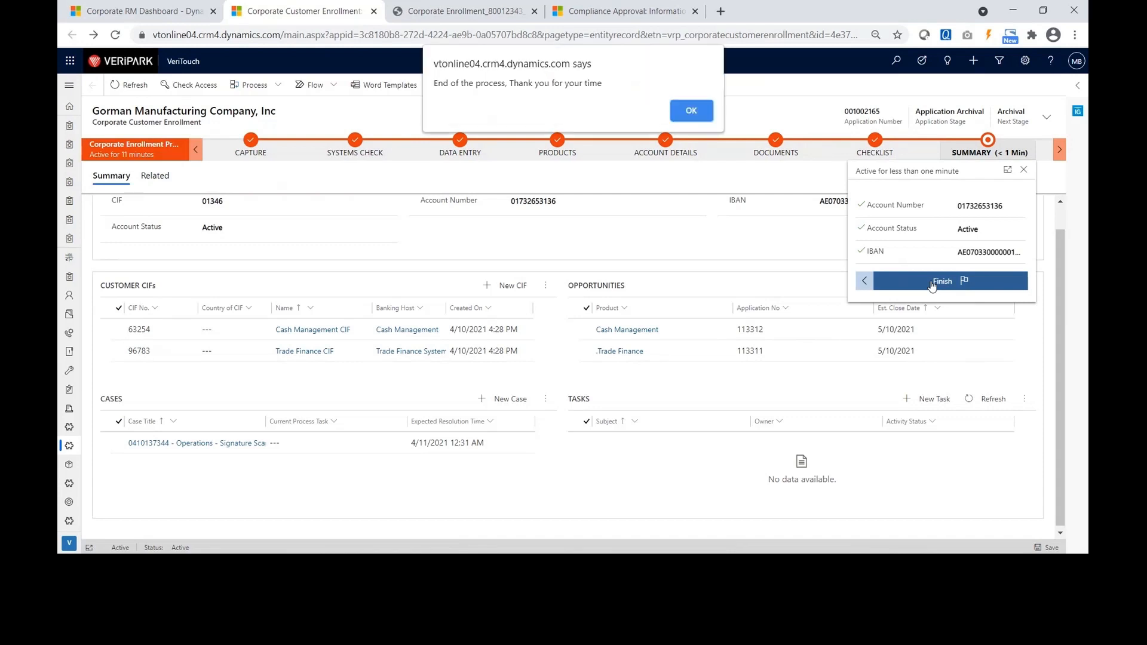
left_click(690, 108)
left_click(474, 118)
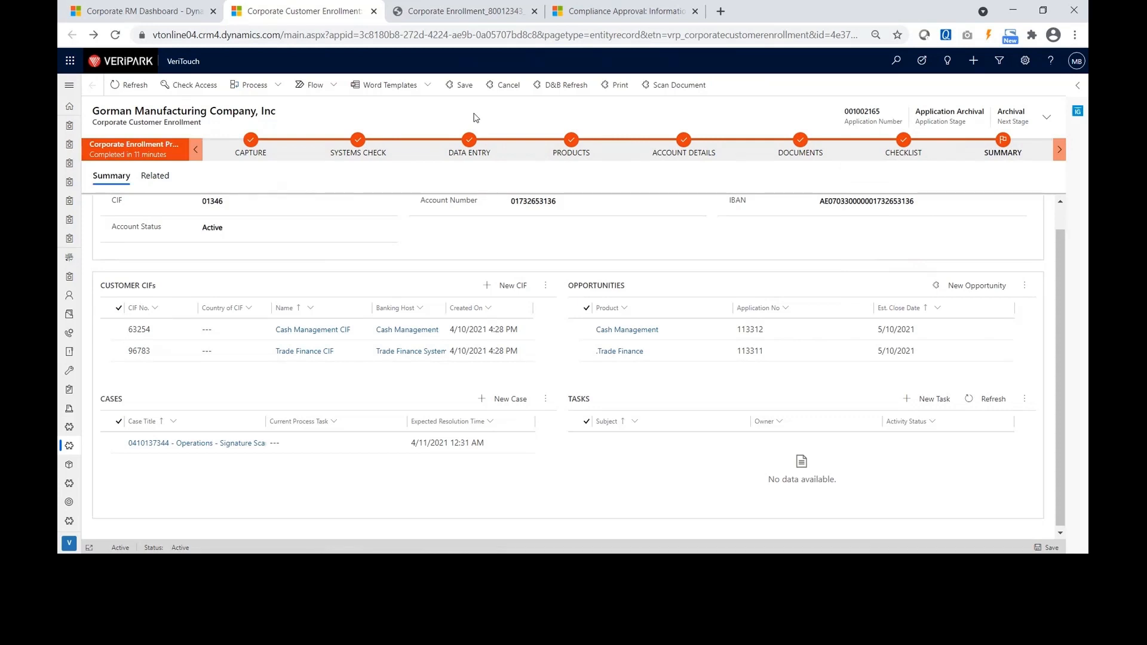
Return to the PowerPoint slide show and advance to slide 83, Scenario - Outcomes Demonstrated.
key("alt+Tab")
key("alt+Tab")
key("alt+Tab")
key("alt+Tab")
key("alt+Tab")
key("alt+Tab")
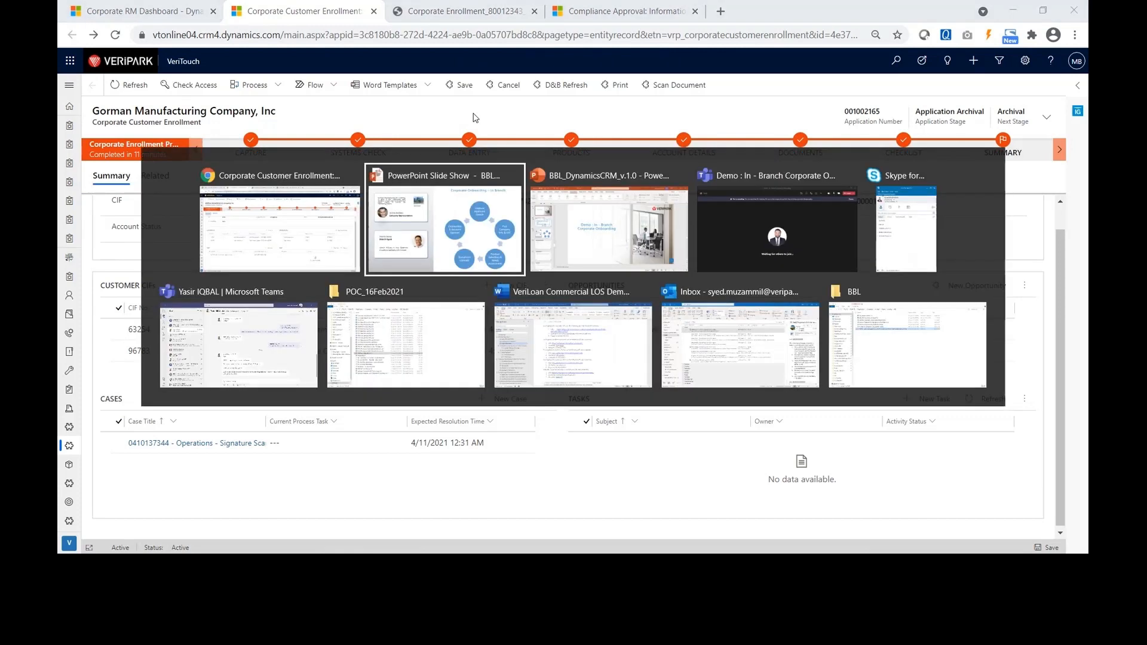
key("alt+Tab")
key("alt+Tab")
key("alt+Tab")
key("alt+Tab")
key("alt+Tab")
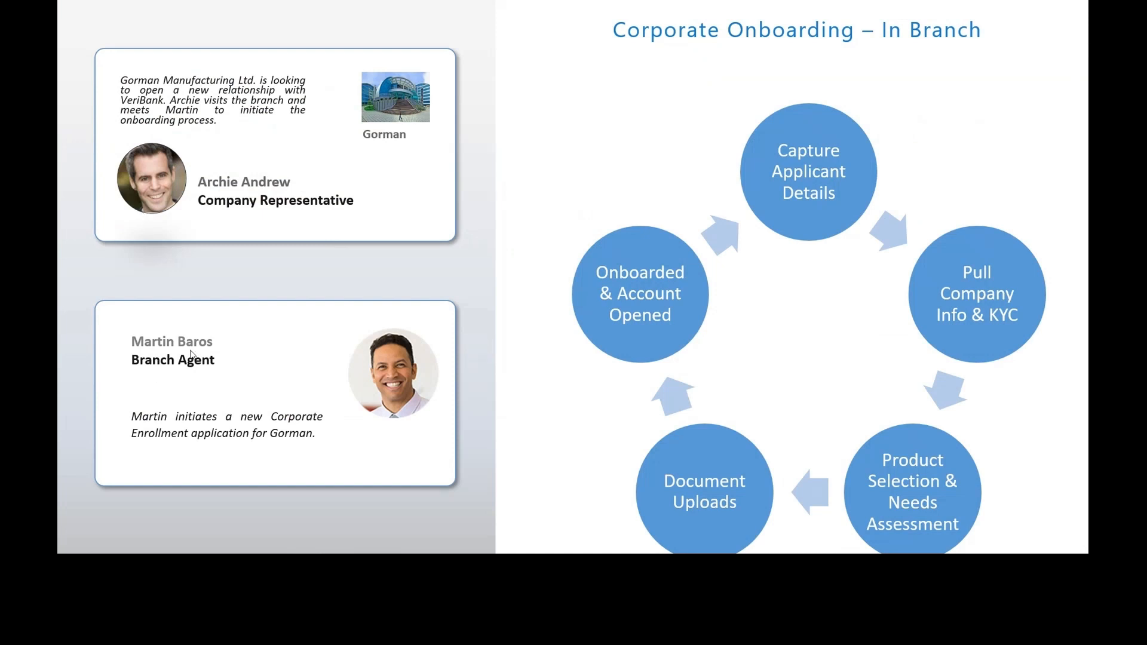
left_click(235, 357)
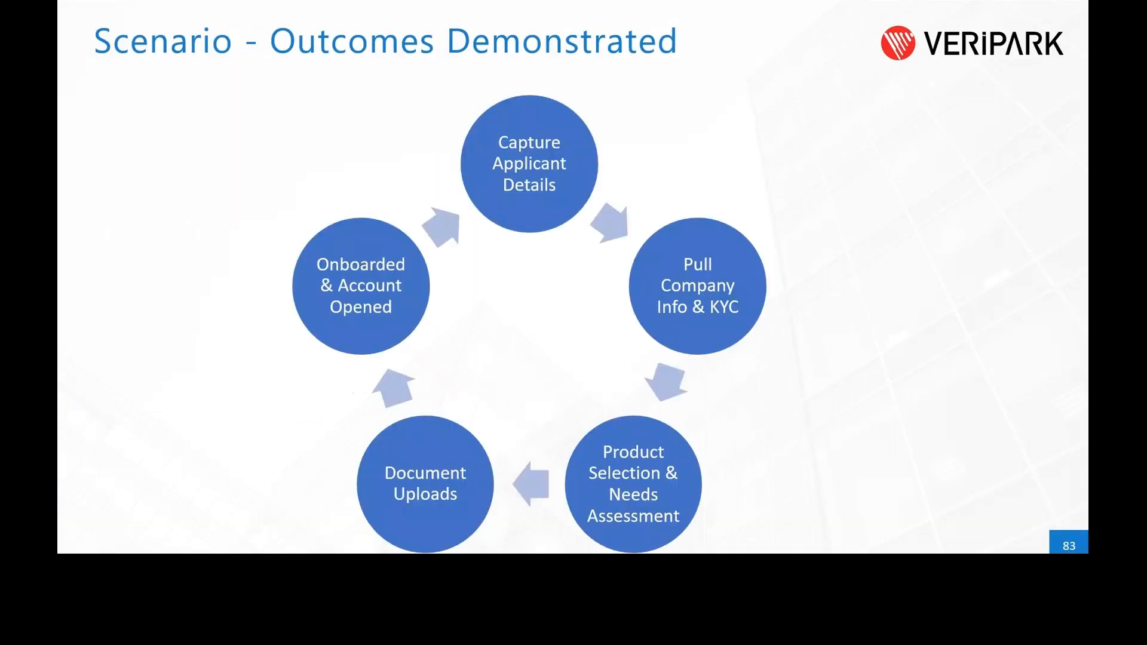